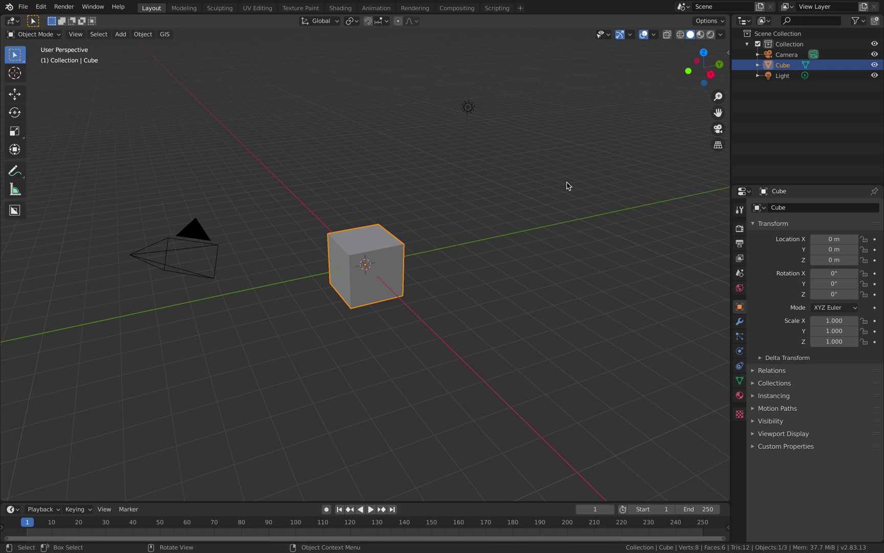
Delete all default objects from the scene
key("a")
key("x")
left_click(436, 227)
Add a cylinder mesh and duplicate it as a freely tilted copy overlapping the original's upper part
key("shift+a")
mouse_move(437, 227)
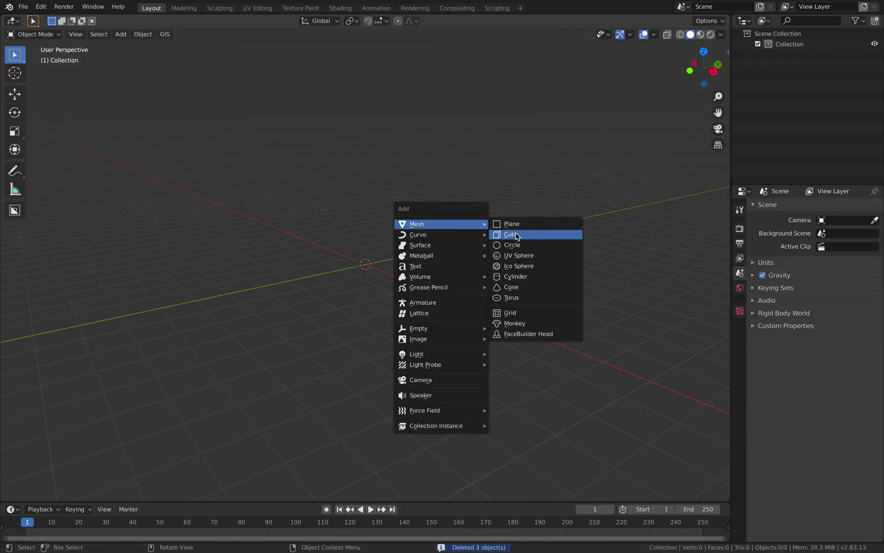
left_click(515, 277)
scroll(512, 275, "up", 4)
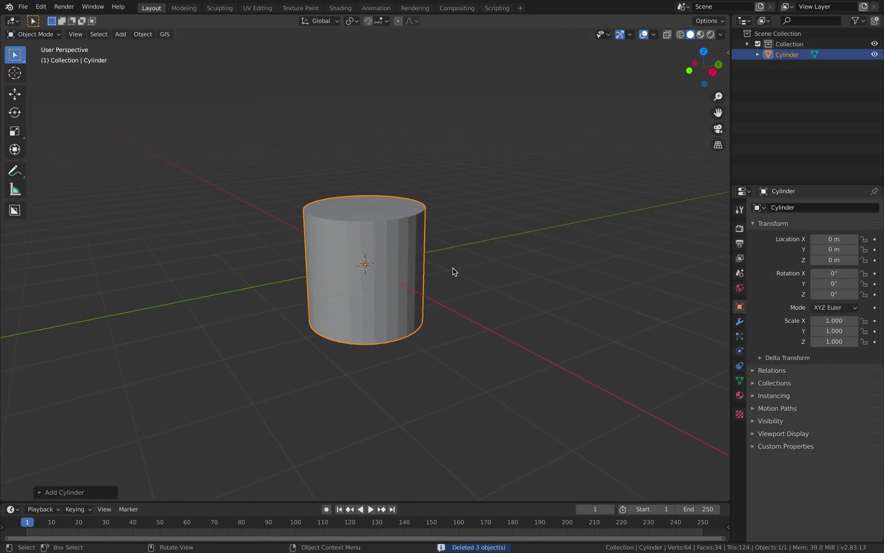
key("shift+d")
left_click(497, 201)
key("r")
key("r")
left_click(519, 221)
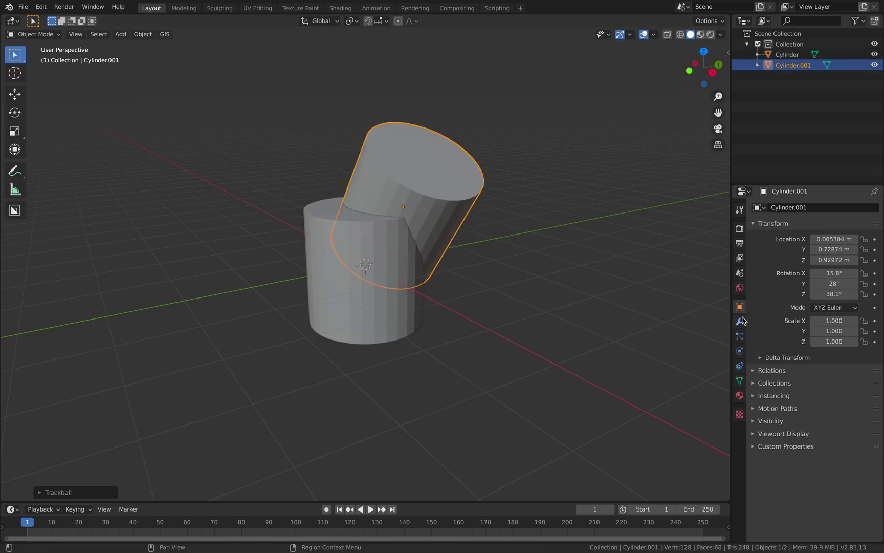
Select both overlapping cylinders and join them into a single object
left_click(740, 321)
left_click(358, 261)
left_click(422, 202, "shift")
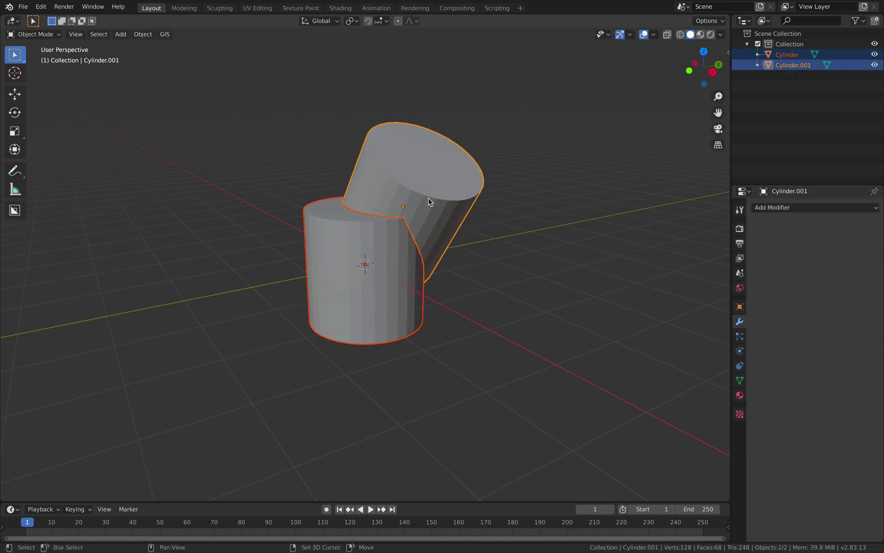
middle_click_drag(431, 201, 324, 211)
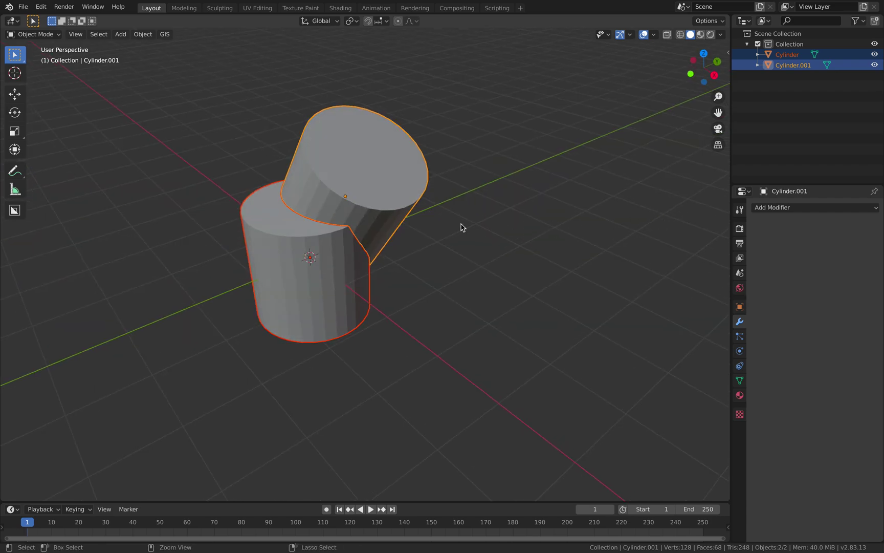
key("ctrl+j")
Add a Remesh modifier in Voxel mode to the joined cylinders and set the voxel size to 0.084 m
left_click(789, 207)
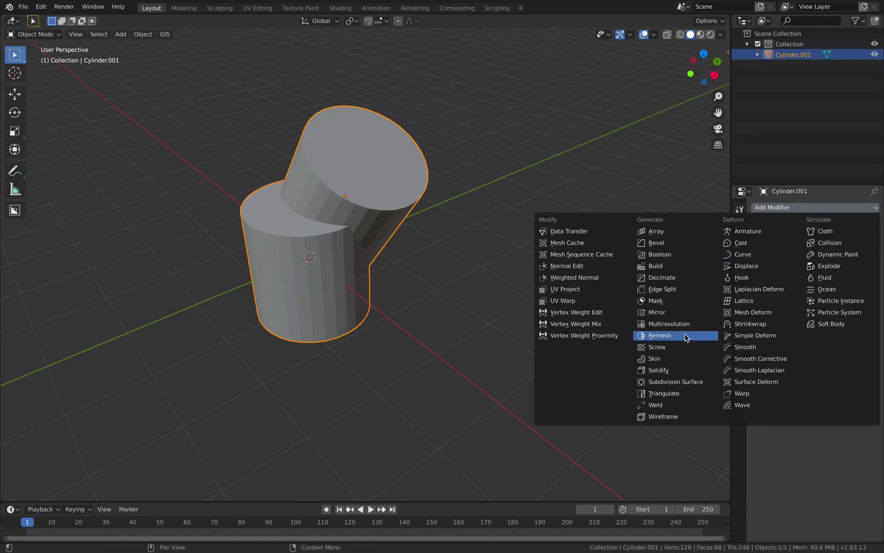
left_click(686, 336)
key("KP_Decimal")
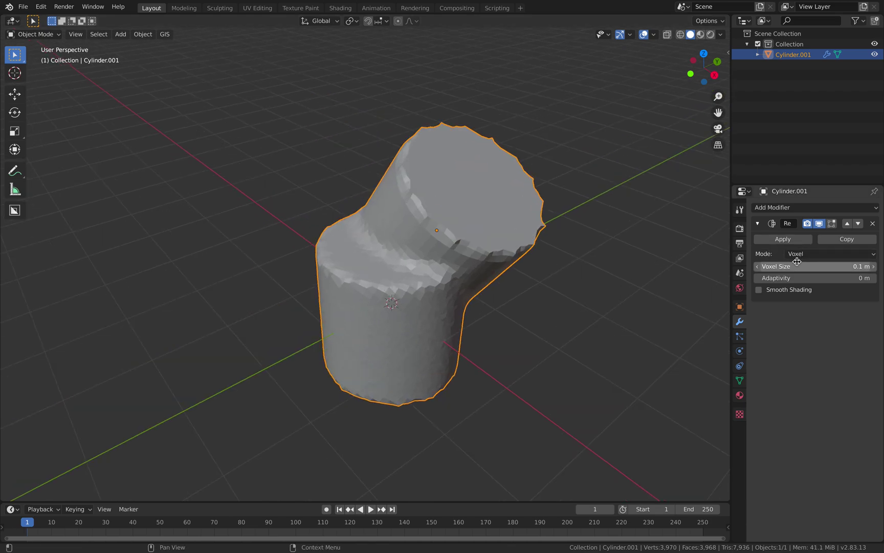
left_click_drag(797, 261, 756, 270)
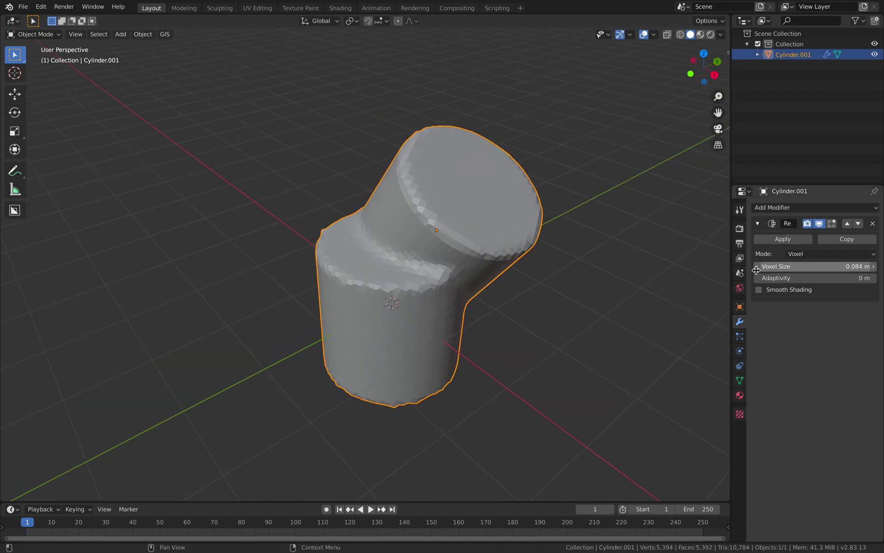
Add another cylinder with its cap fill type set to Nothing and move it beside the remeshed object
middle_click_drag(371, 233, 392, 236)
scroll(410, 236, "down", 2)
middle_click_drag(522, 243, 397, 233, "shift")
key("shift+a")
mouse_move(401, 234)
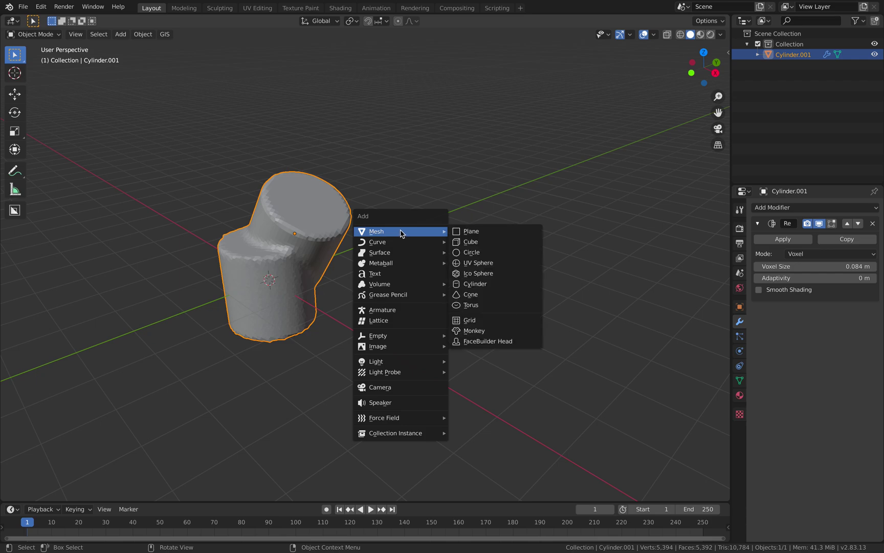
left_click(467, 283)
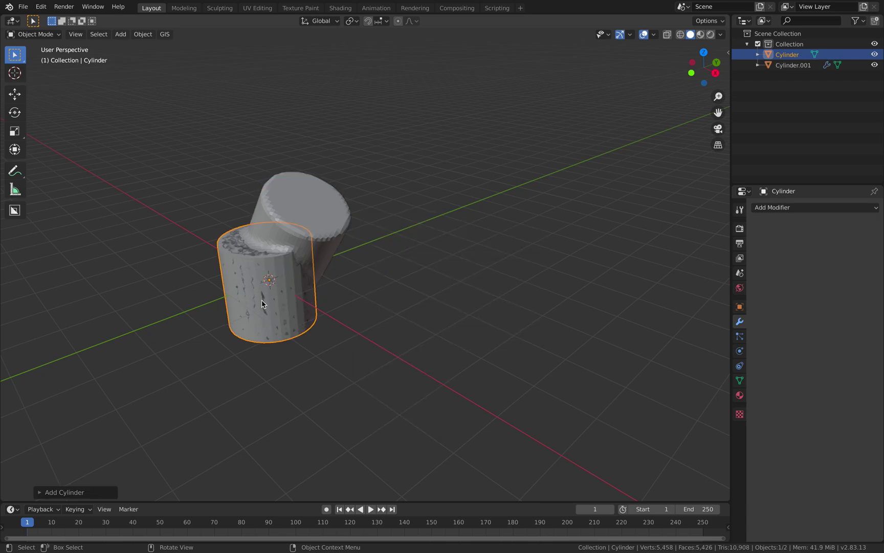
left_click(51, 492)
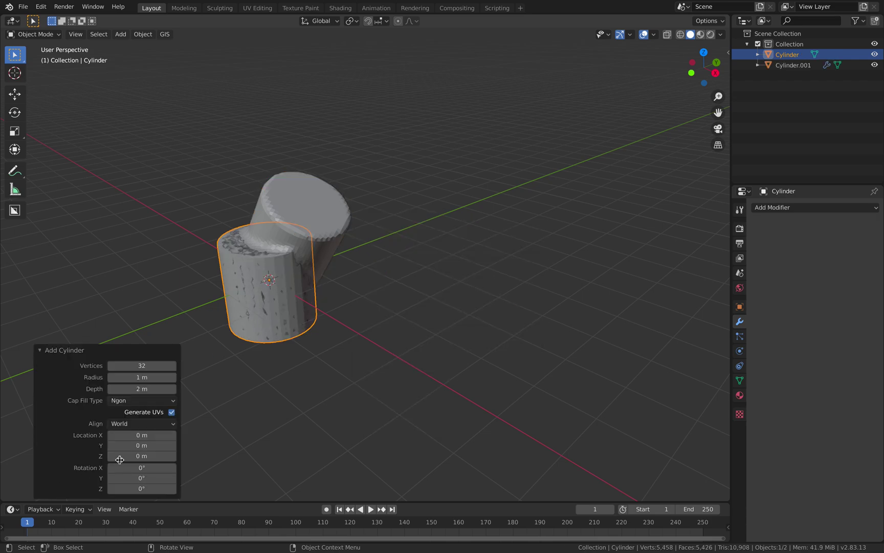
left_click(138, 402)
left_click(137, 416)
key("g")
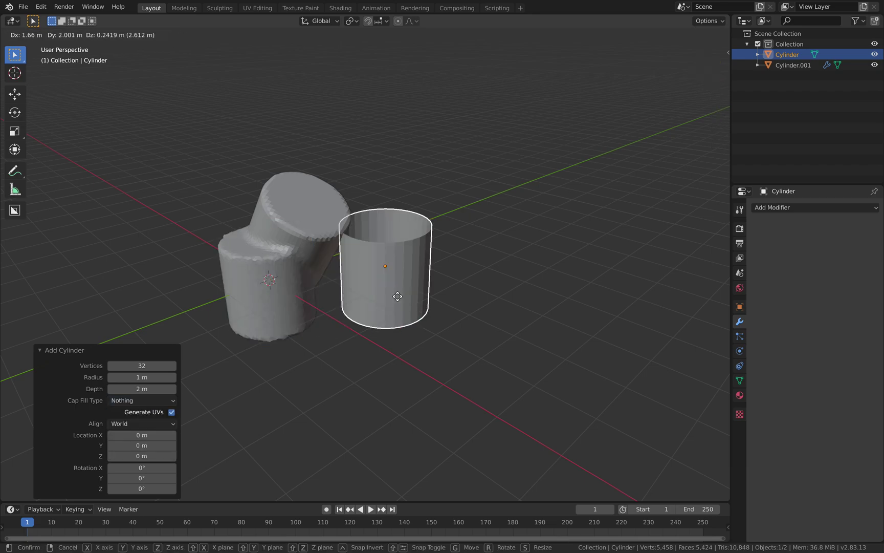
left_click(446, 293)
Duplicate the open cylinder and tilt the copy freely so that it overlaps the original's upper part
key("shift+d")
left_click(464, 178)
key("r")
key("r")
left_click(516, 194)
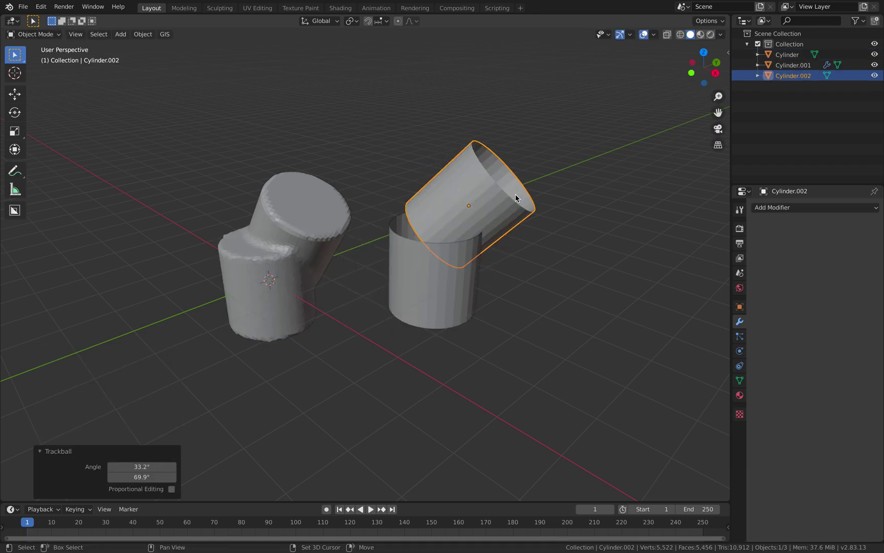
Look at the intersecting open cylinders and delete all objects from the scene
middle_click_drag(516, 194, 465, 251)
left_click(401, 304)
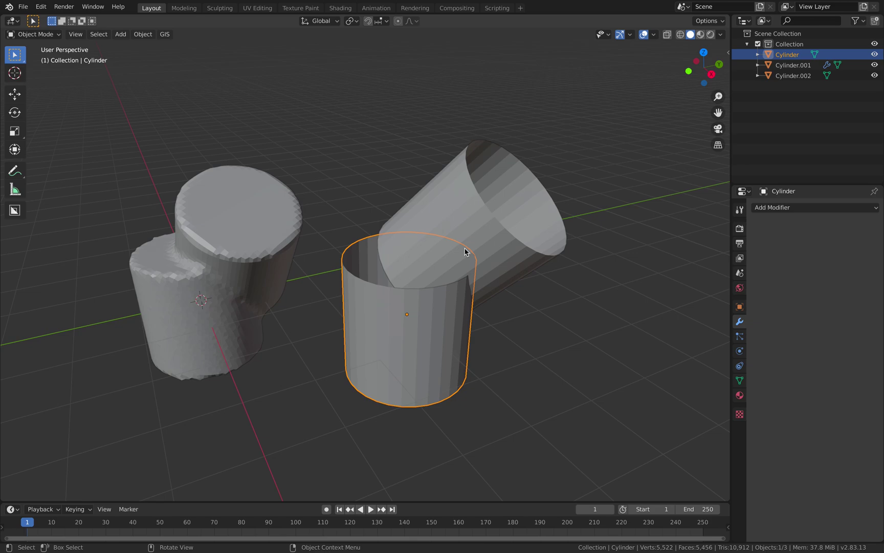
left_click(466, 251)
key("a")
key("x")
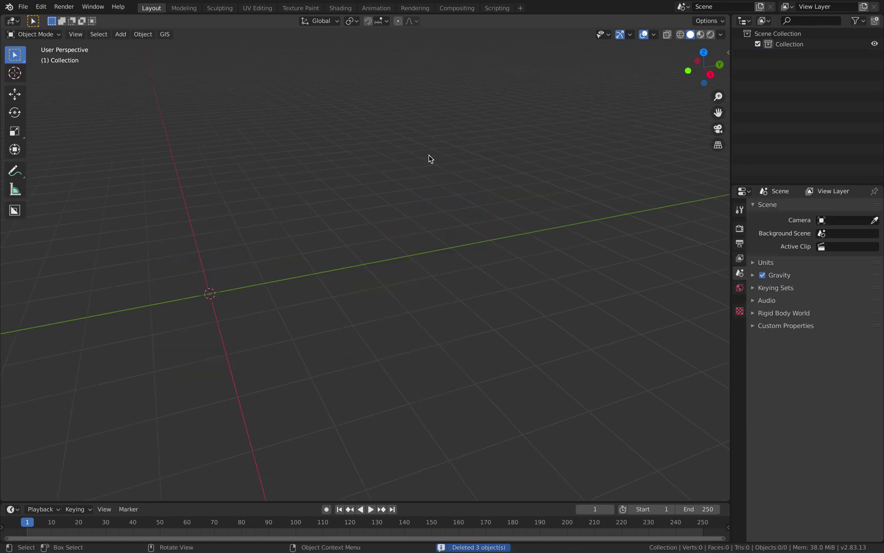
Split the 3D viewport horizontally, switch the upper area to the Sverchok node editor and create a new node tree
left_click_drag(719, 26, 711, 225)
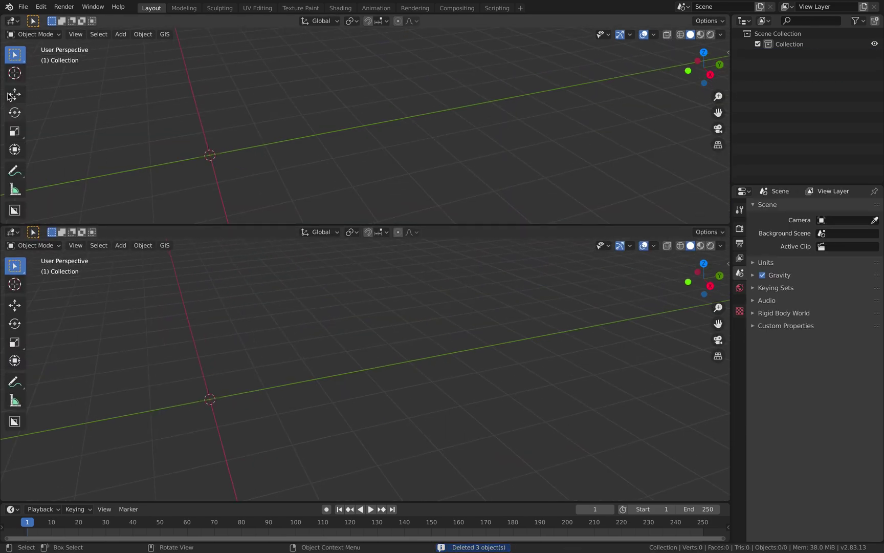
left_click(11, 21)
left_click(36, 95)
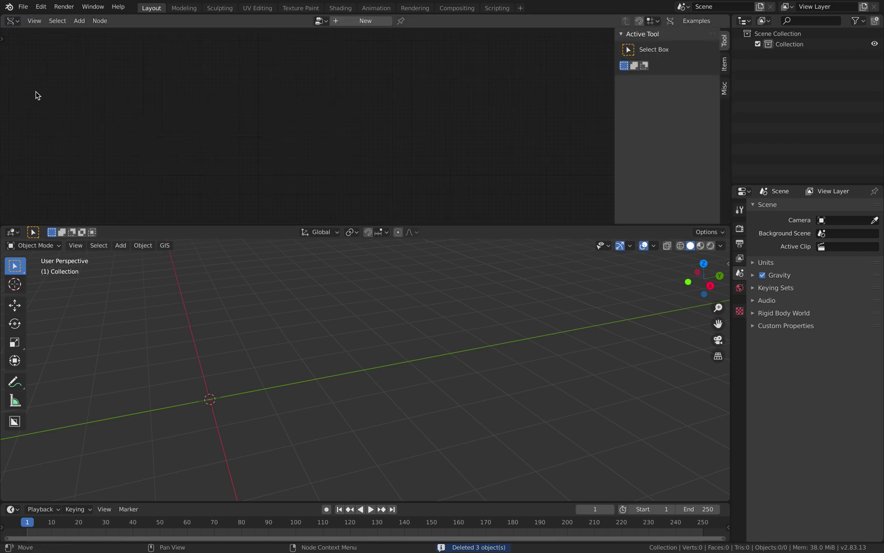
left_click(359, 22)
Add a Cylinder node to the node tree and collapse the node editor's sidebar
key("shift+a")
left_click(351, 88)
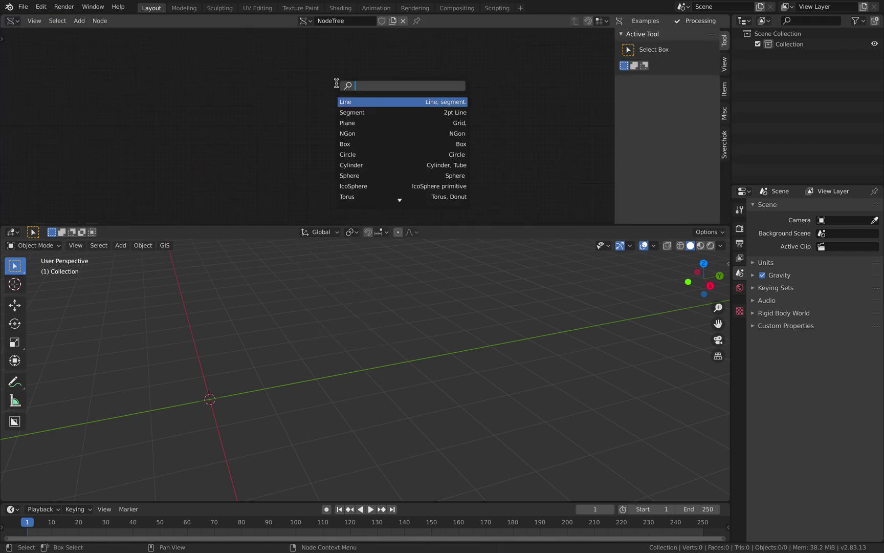
type("cyl")
key("Return")
left_click(336, 83)
scroll(412, 98, "up", 3)
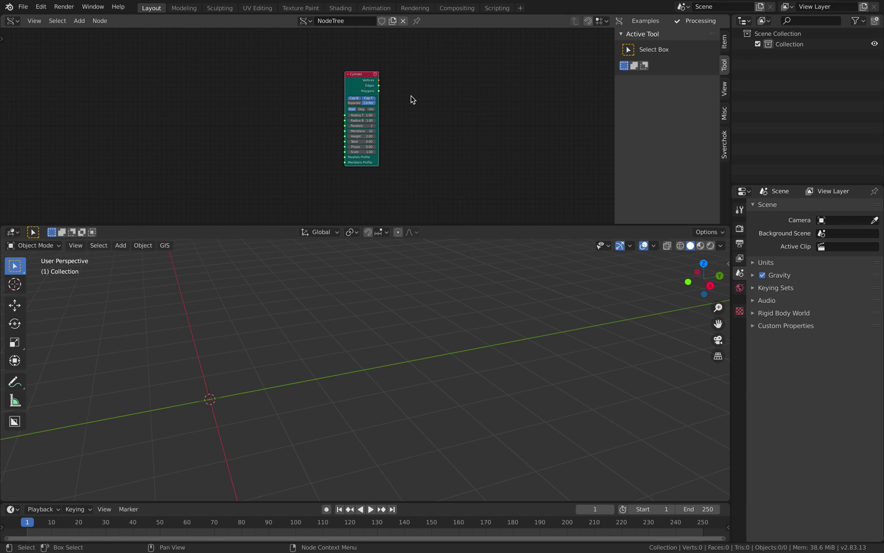
middle_click_drag(413, 99, 310, 112)
scroll(310, 112, "up", 3)
left_click_drag(614, 86, 770, 94)
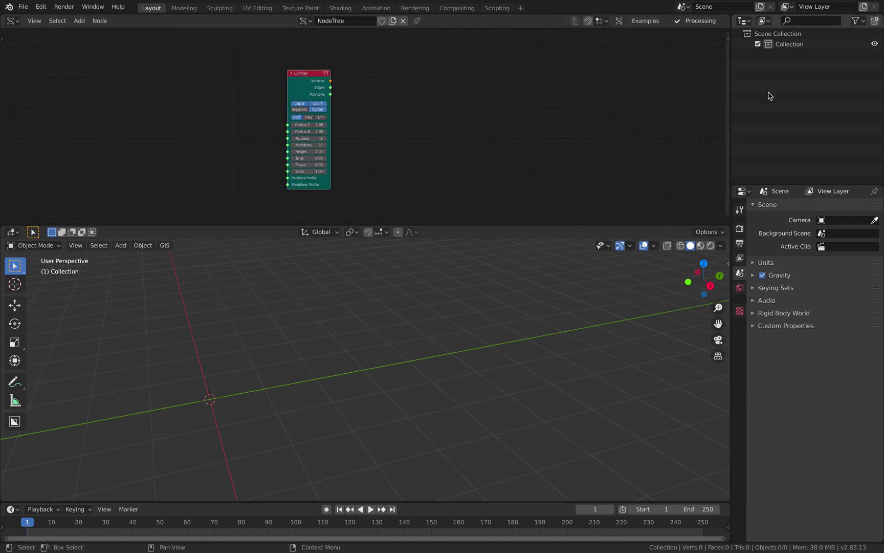
scroll(374, 127, "up", 4)
middle_click_drag(324, 113, 278, 103)
scroll(255, 104, "up", 2)
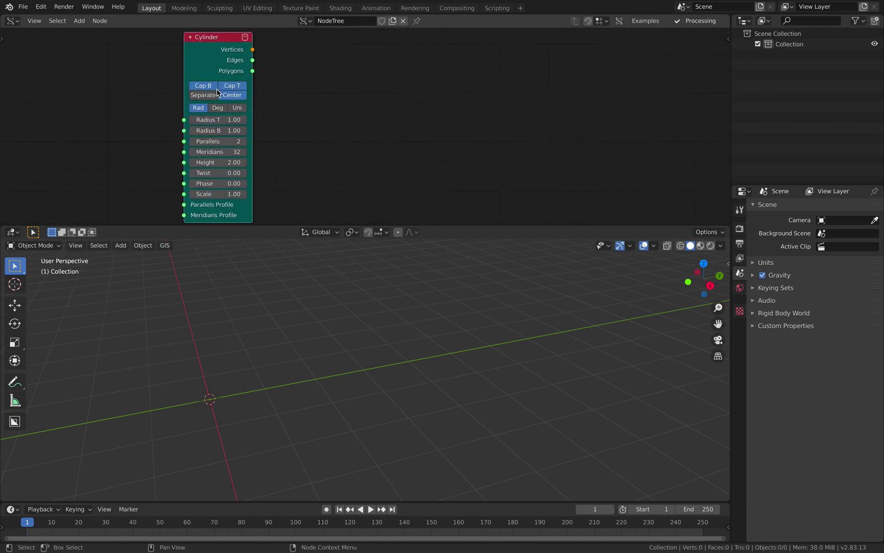
scroll(371, 99, "down", 1)
Add a BMesh viewer node (BV Alpha) beside the Cylinder node and space the two nodes apart
key("shift+a")
left_click(392, 95)
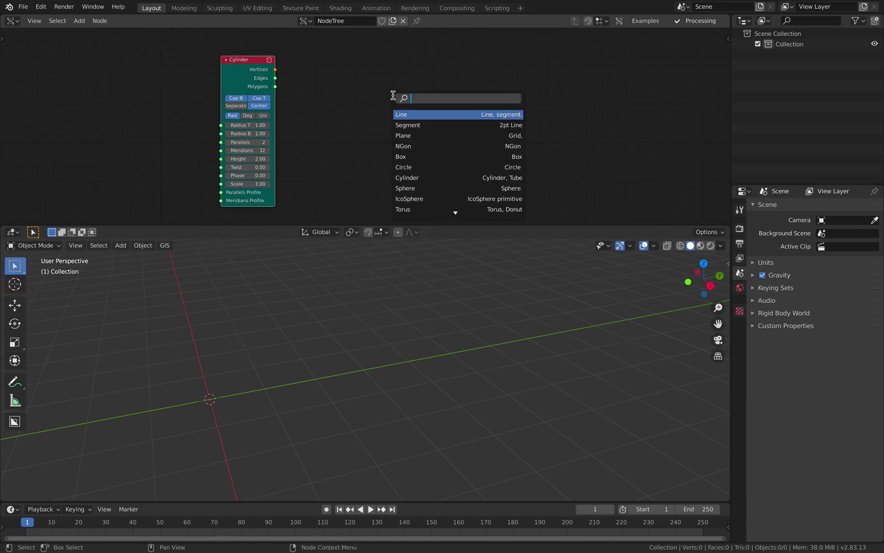
type("bme")
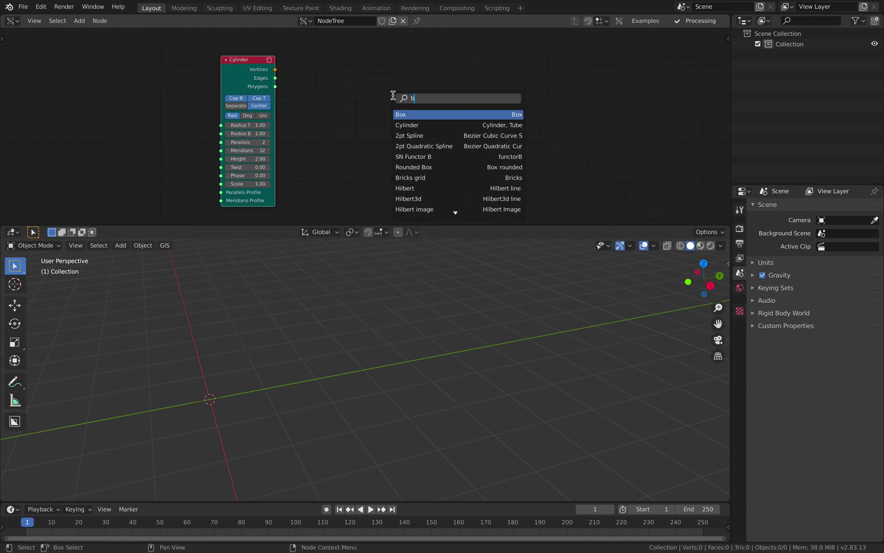
key("Return")
left_click(441, 80)
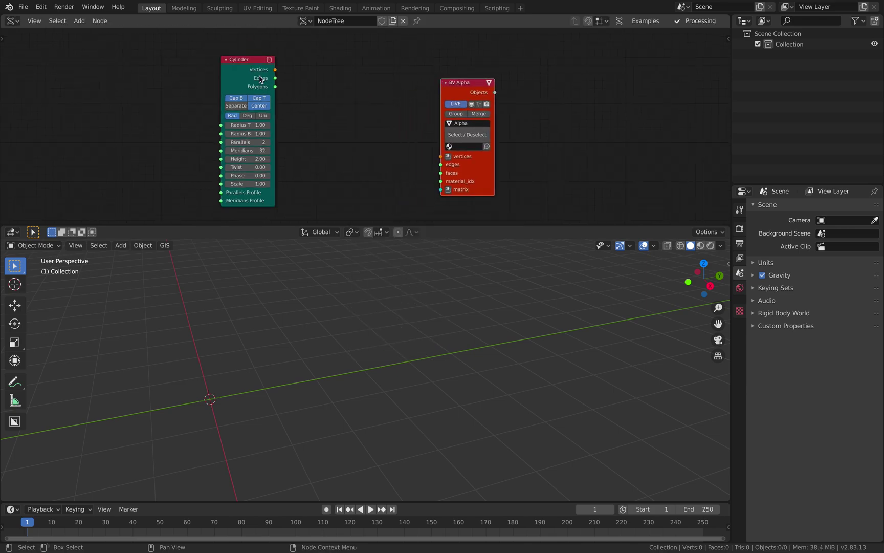
left_click_drag(259, 76, 241, 75)
Link the Cylinder node's Vertices, Edges and Polygons to the viewer's vertices, edges and faces inputs, and move the viewer farther away
left_click(475, 87)
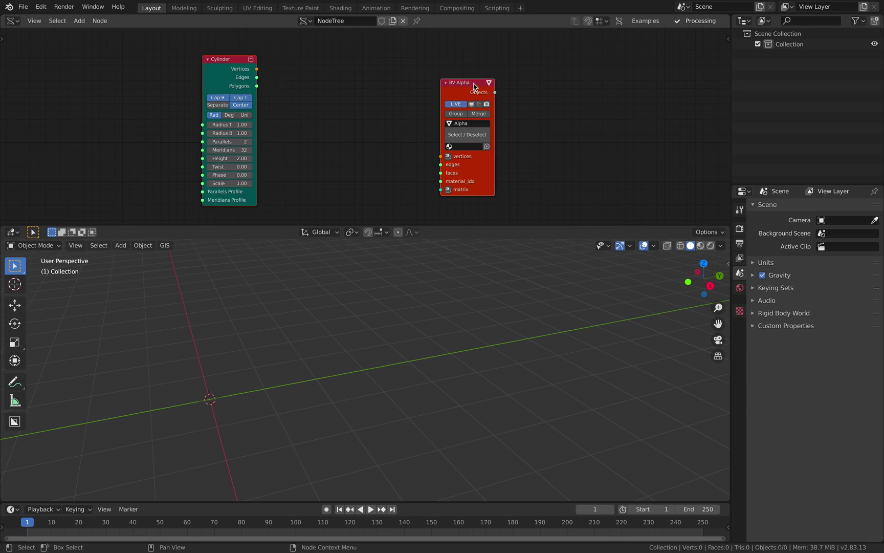
left_click(472, 86, "shift")
key("f")
left_click(426, 90)
left_click_drag(448, 92, 461, 64)
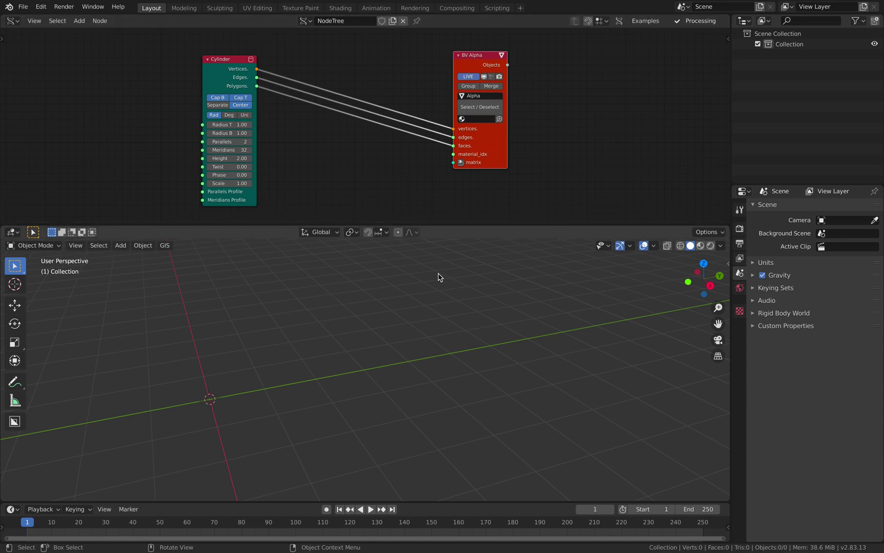
key("Right")
middle_click_drag(244, 379, 379, 338)
left_click_drag(500, 52, 545, 41)
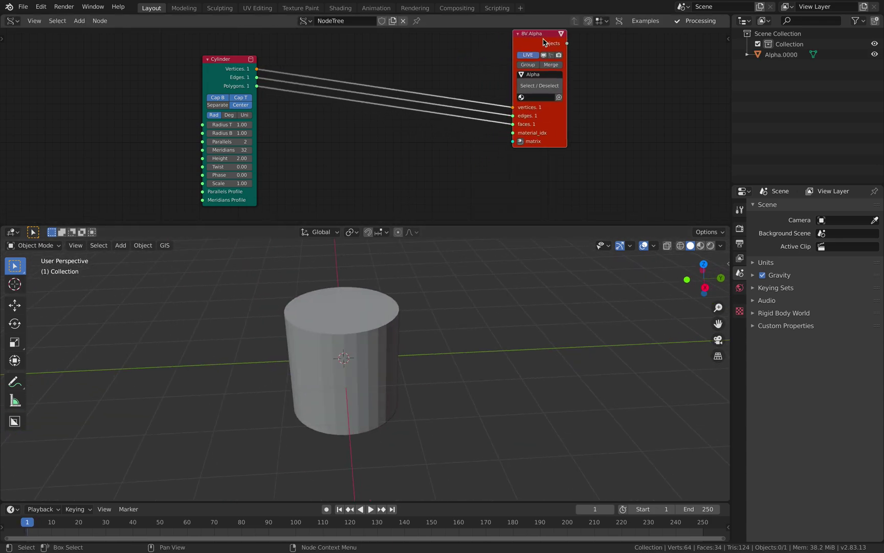
Attach a Matrix In node to the viewer's matrix input and drive its Location with the Vertices of a new Circle node
left_click(522, 143)
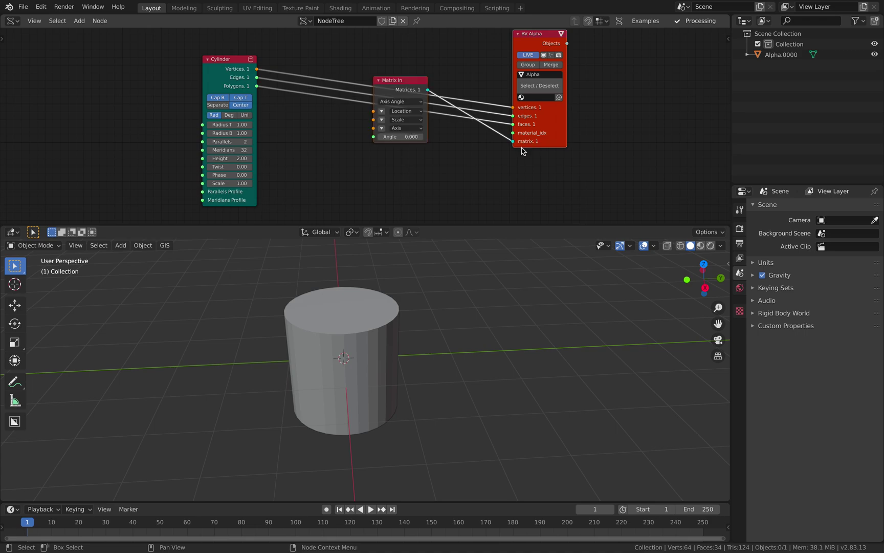
left_click_drag(417, 90, 480, 154)
key("shift+a")
left_click(333, 164)
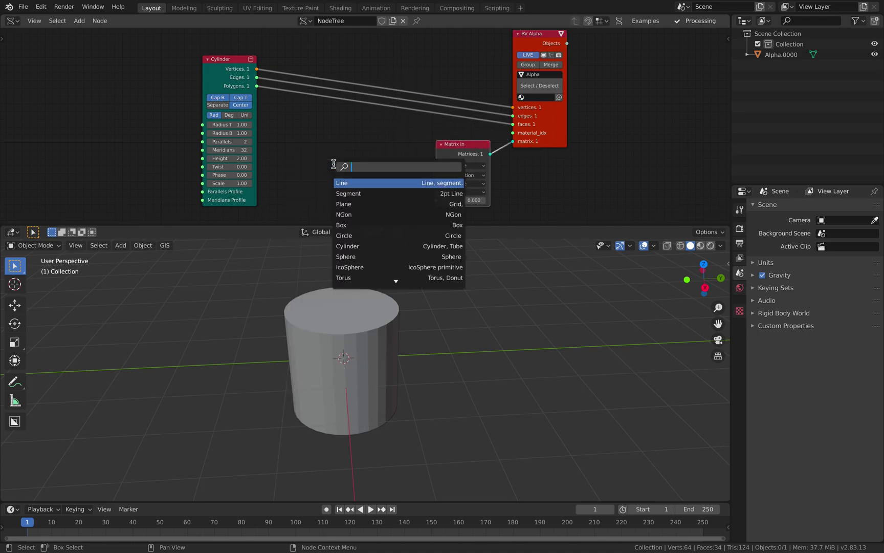
type("circle")
key("Return")
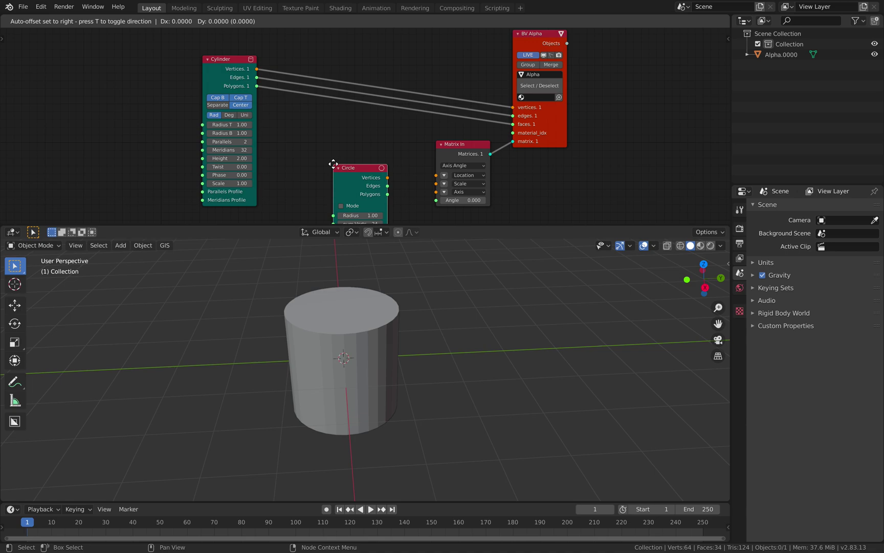
left_click(314, 135)
left_click_drag(368, 148, 436, 175)
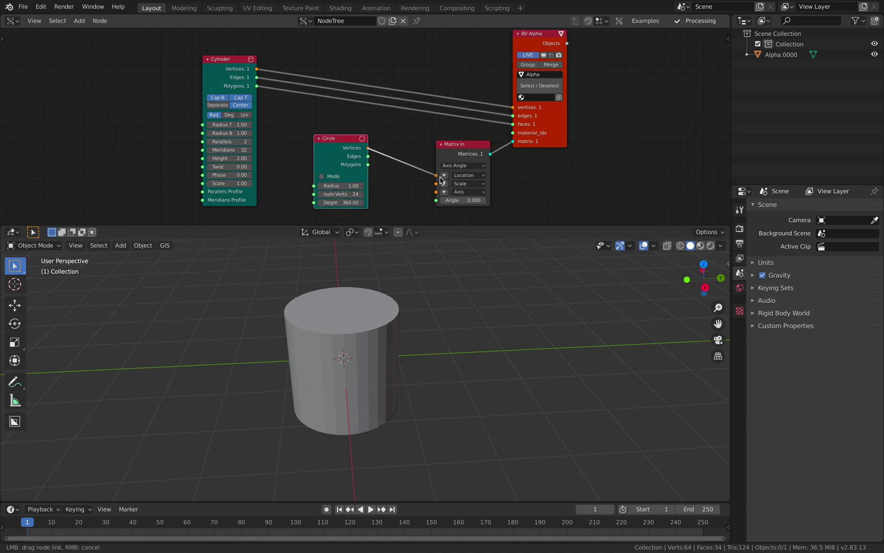
Set the Circle node's radius to 2.51 to spread the cylinder copies into a ring
middle_click_drag(389, 328, 410, 253)
left_click_drag(343, 186, 389, 186)
scroll(421, 385, "down", 2)
mouse_move(417, 381)
middle_mouse_down()
mouse_move(413, 330)
mouse_move(422, 324)
mouse_move(421, 392)
mouse_move(405, 376)
middle_mouse_up()
Select all generated cylinders and turn on Merge in the viewer node to combine them into one object
left_click(430, 342)
key("a")
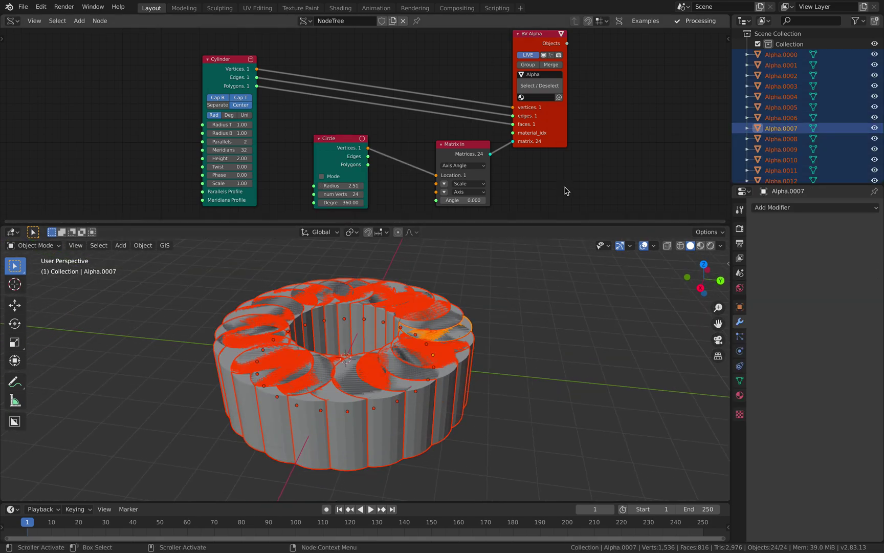
left_click(559, 65)
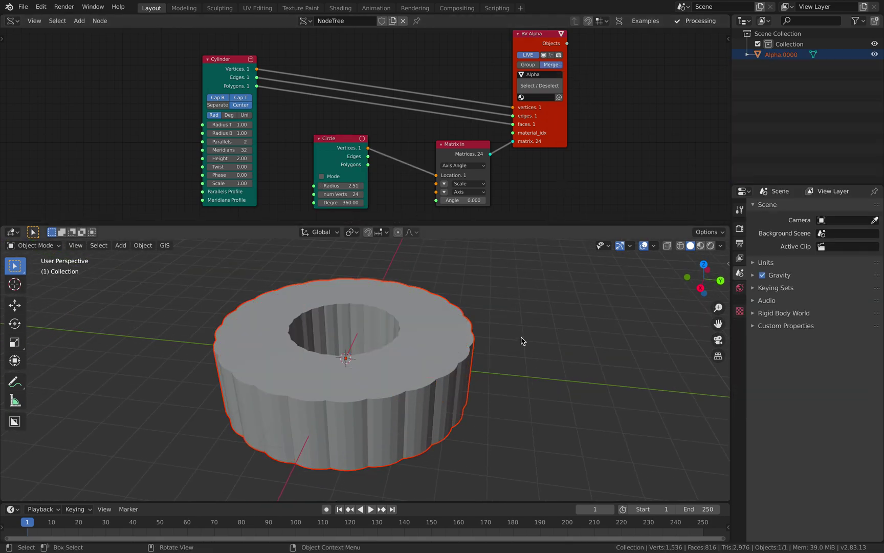
Select the merged ring object and add a Remesh modifier to it
left_click(467, 340)
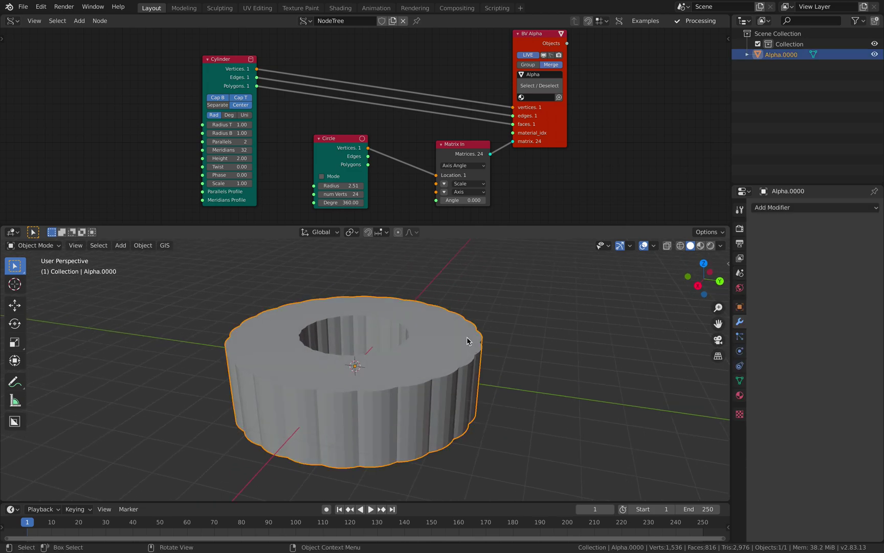
left_click(795, 208)
left_click(692, 337)
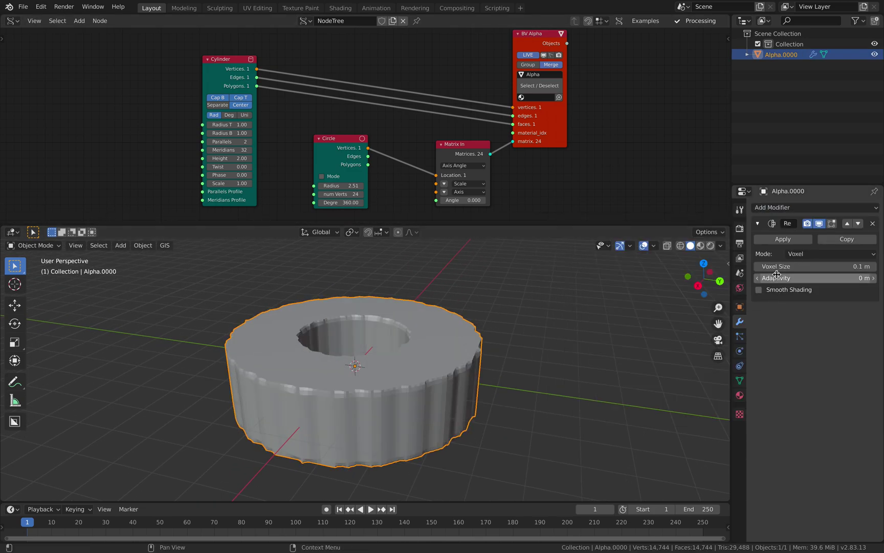
Set the Remesh modifier's voxel size to 0.148 m
left_click_drag(778, 266, 809, 267)
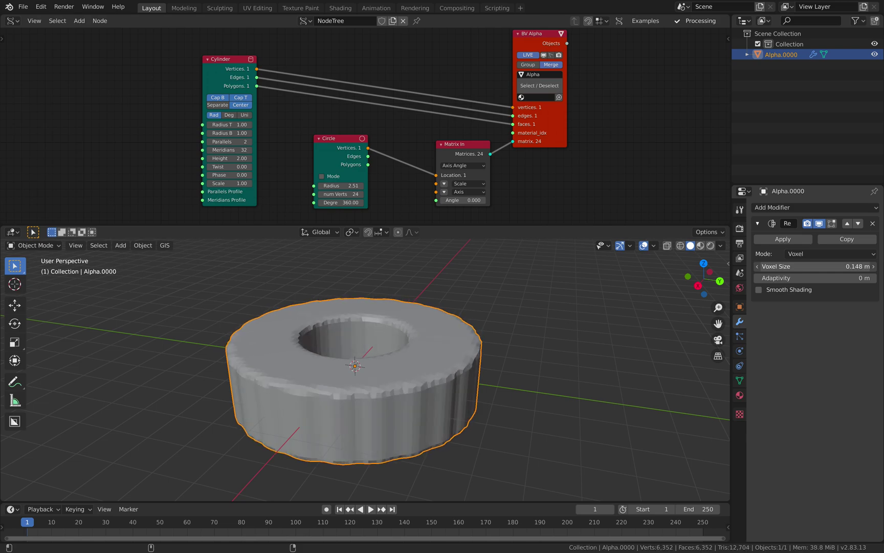
middle_click_drag(484, 409, 490, 450)
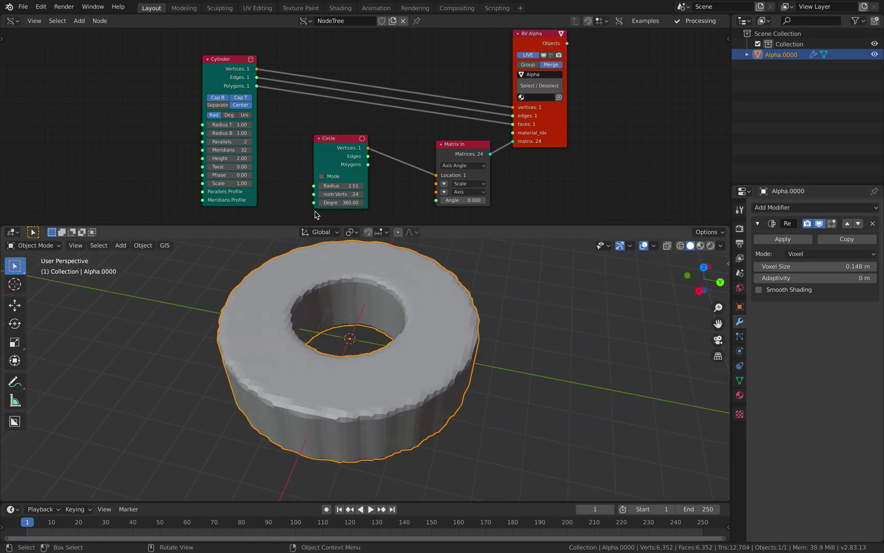
Try a top radius of 0.46 and a bottom radius of 1.54 on the Cylinder node, and restore both radii to 1
left_click_drag(235, 124, 261, 133)
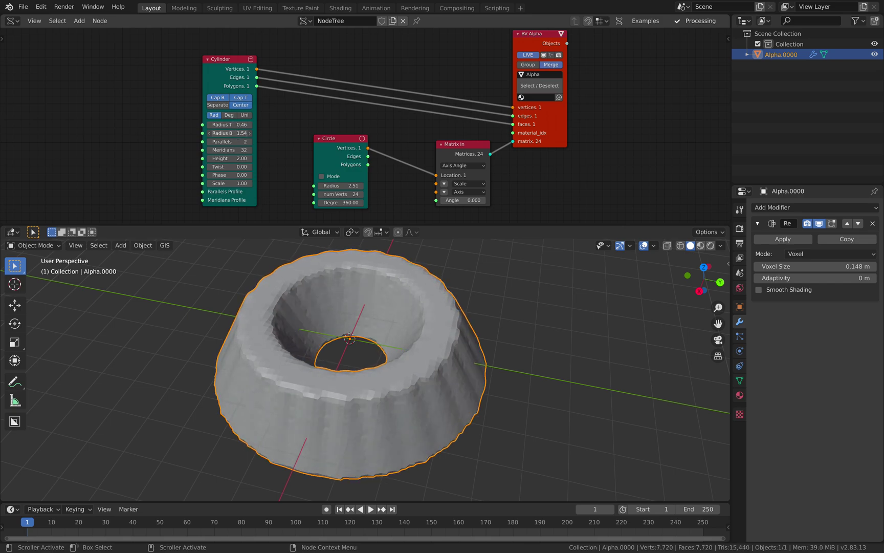
middle_click_drag(378, 333, 319, 336)
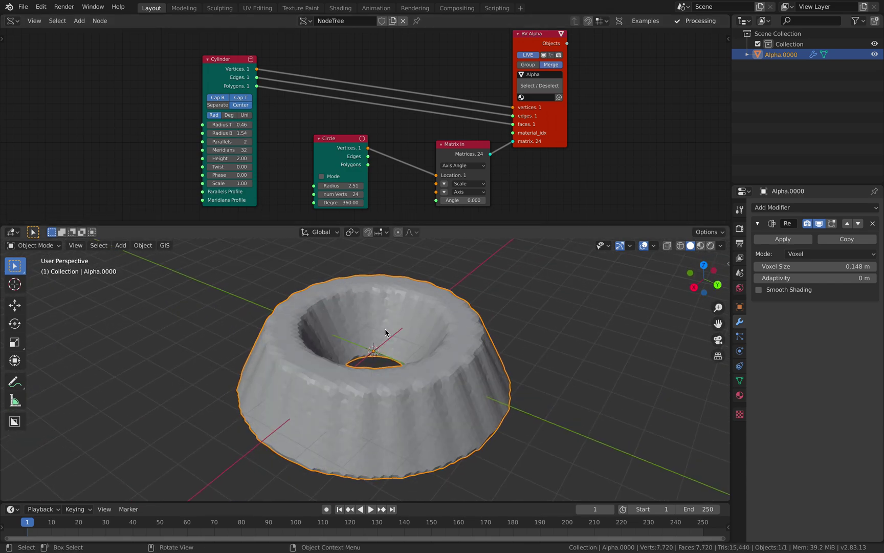
scroll(385, 329, "up", 1)
scroll(400, 346, "down", 2)
scroll(401, 347, "up", 2)
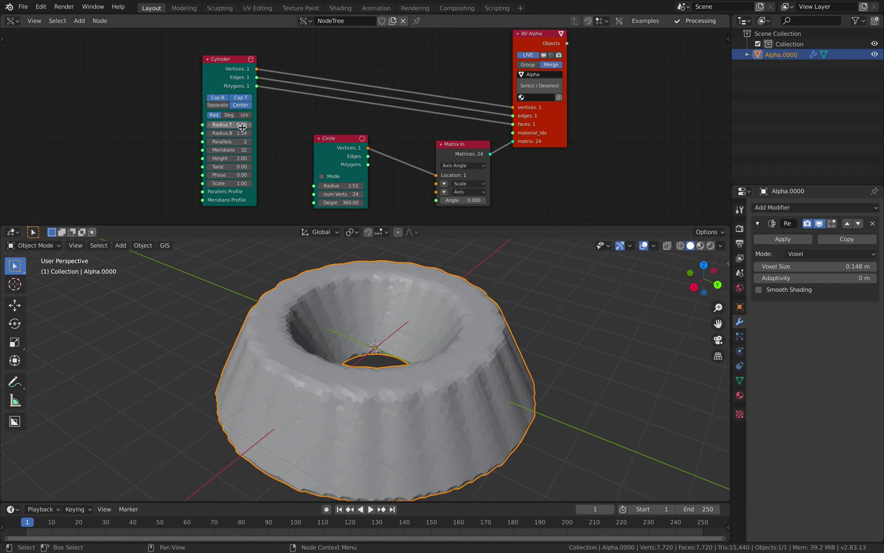
type("1")
key("Return")
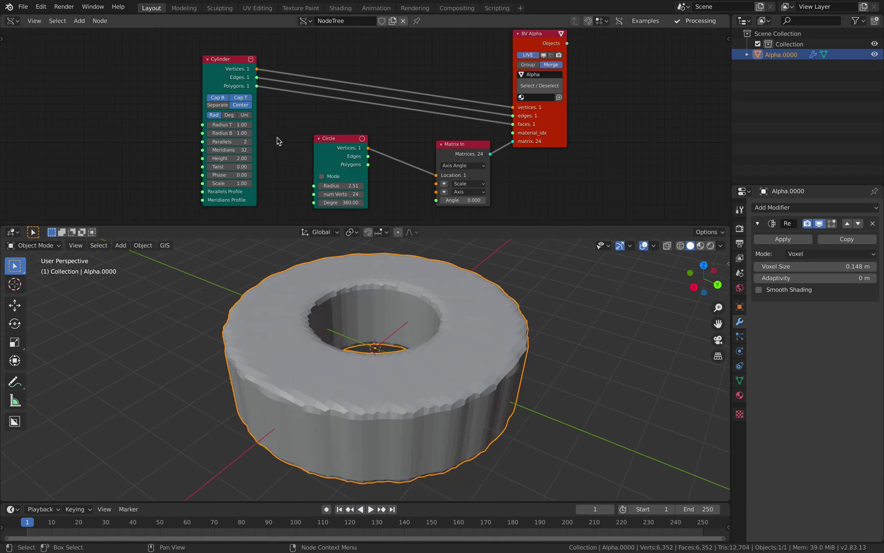
Turn off the top and bottom caps in the Cylinder node
left_click(241, 98)
mouse_move(322, 374)
middle_mouse_down()
mouse_move(326, 410)
mouse_move(330, 373)
middle_mouse_up()
left_click(219, 98)
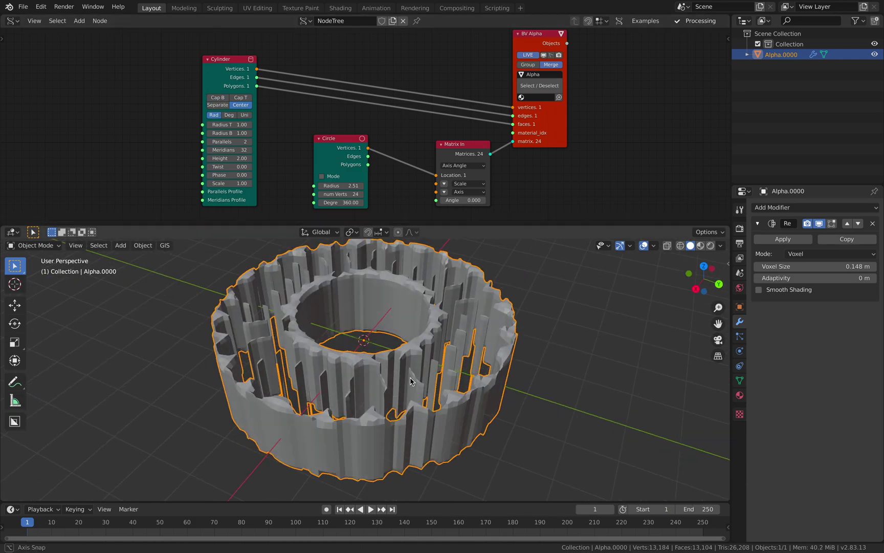
middle_click_drag(410, 317, 448, 366)
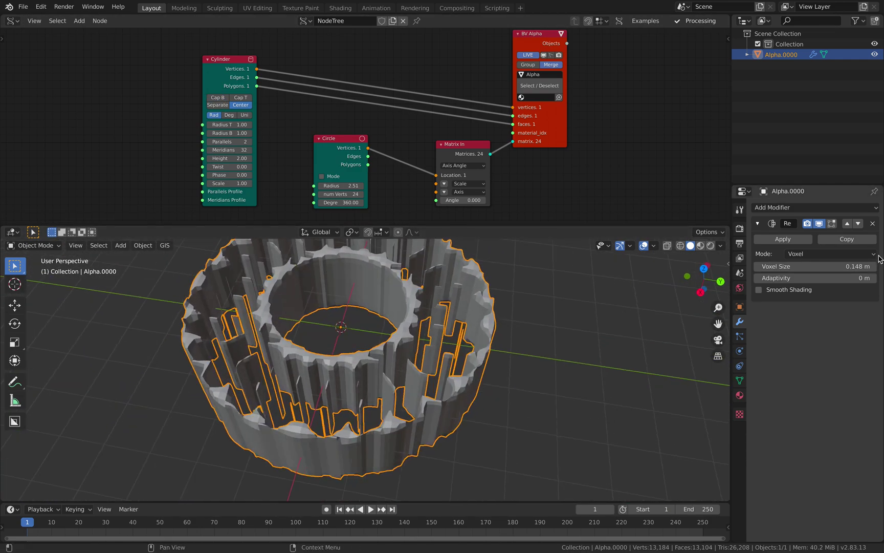
Set the Remesh modifier's voxel size to 0.1 m
left_click(837, 267)
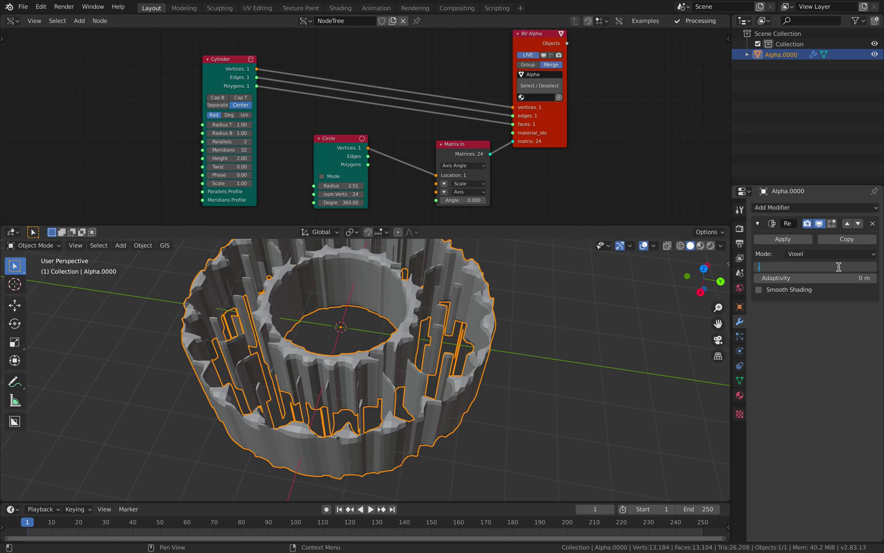
type("0.1")
key("Return")
middle_click_drag(635, 310, 370, 328)
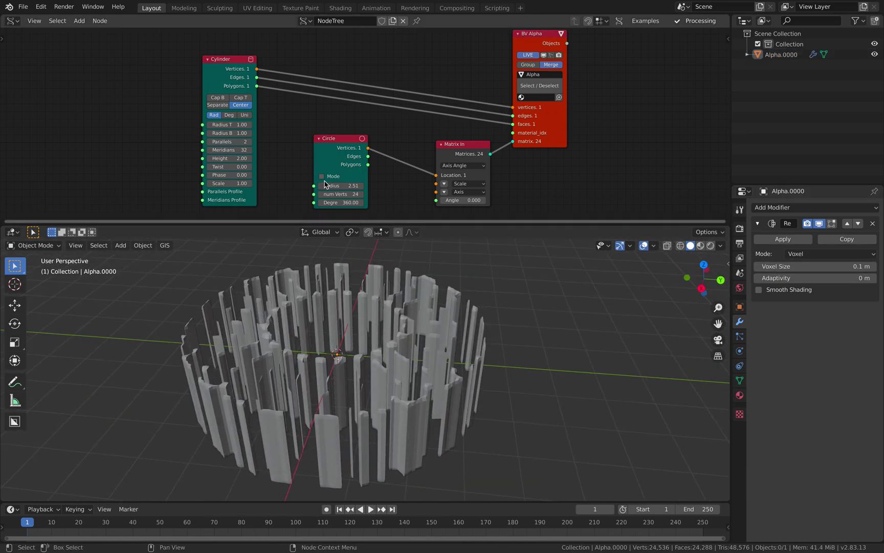
Turn the Cylinder node's top and bottom caps back on
left_click(241, 98)
left_click(218, 98)
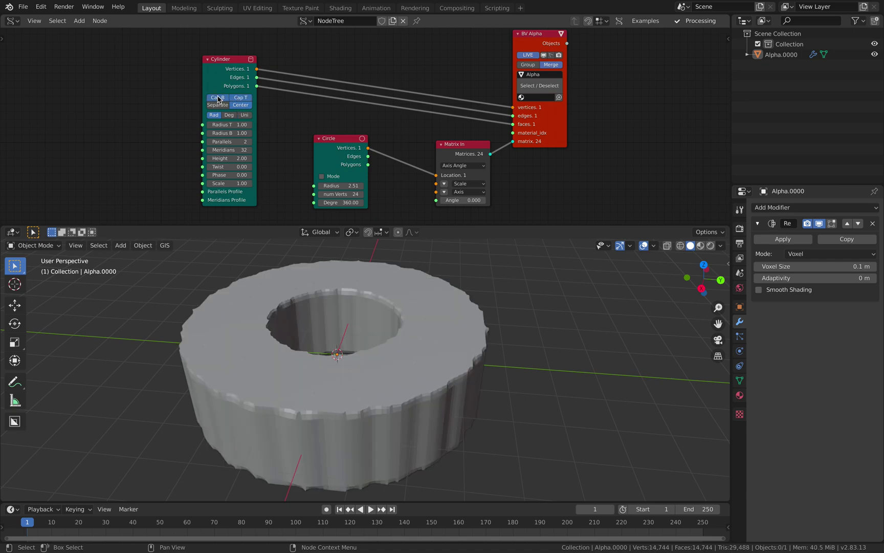
middle_click_drag(420, 361, 373, 316)
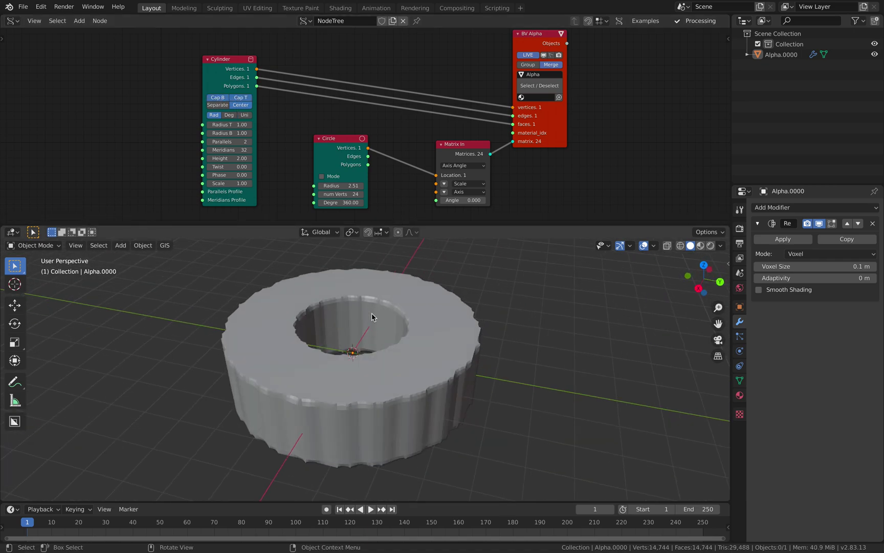
Make room before the viewer node and add a Matrix normal node beneath its matrix link
left_click_drag(339, 146, 340, 148)
left_click_drag(458, 149, 437, 143)
left_click_drag(528, 142, 622, 130)
key("alt+space")
type("matrix")
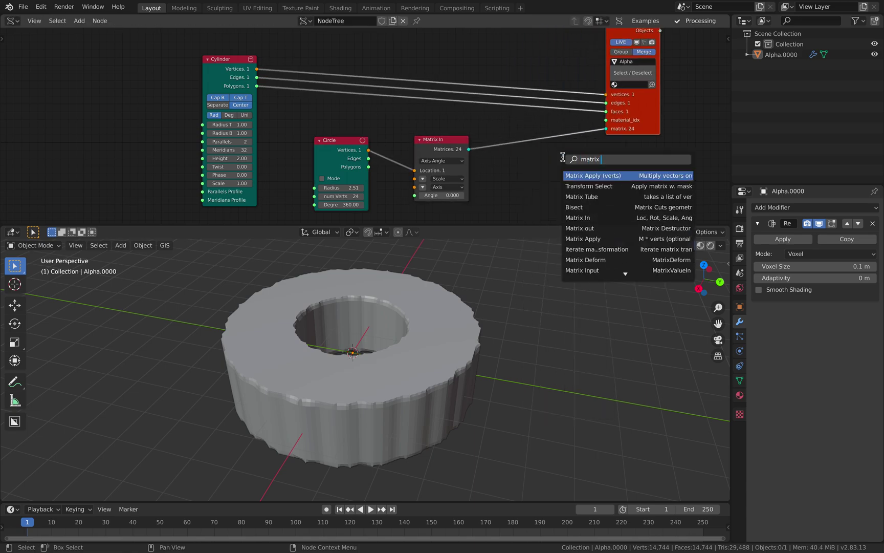
type(" normal")
key("Return")
left_click(563, 158)
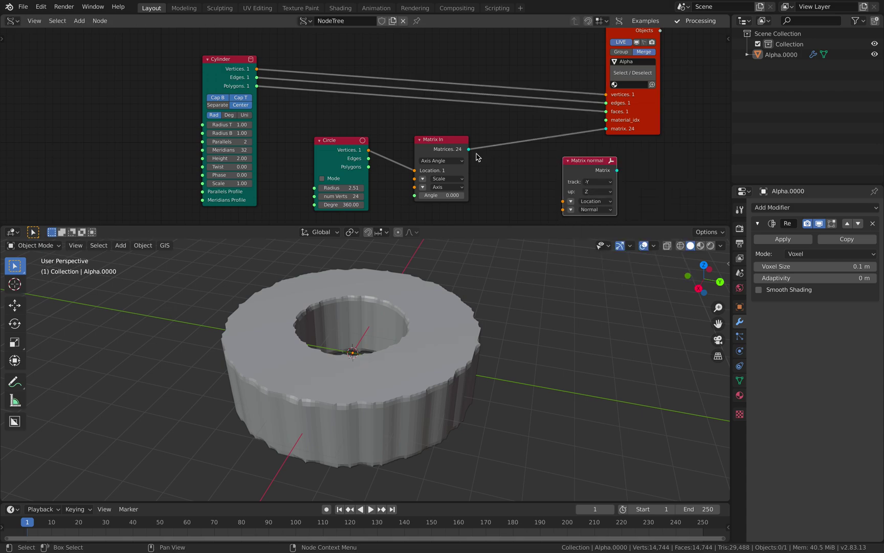
Replace the Matrix In node with Matrix normal, feeding Circle vertices to its Location and Normal and its Matrix to the viewer
left_click(434, 143)
key("x")
left_click_drag(368, 149, 563, 201)
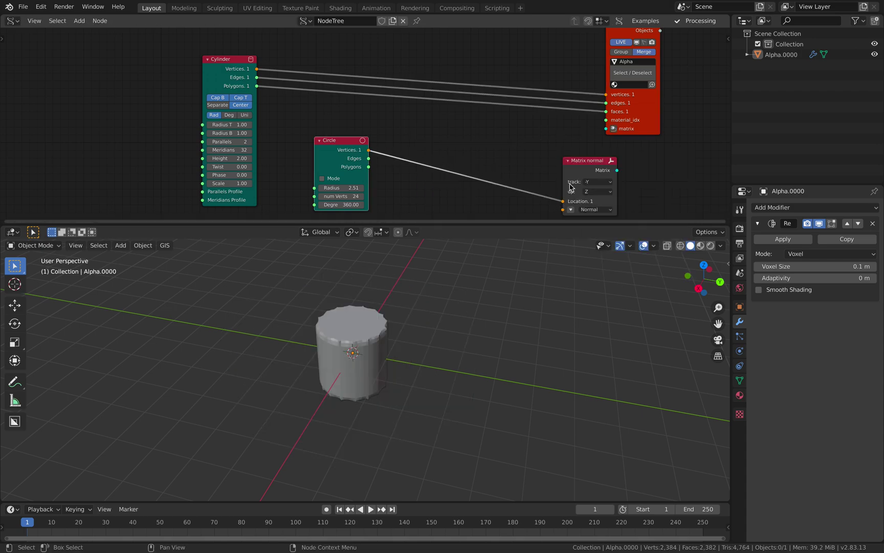
left_click_drag(571, 159, 445, 132)
left_click_drag(369, 149, 437, 183)
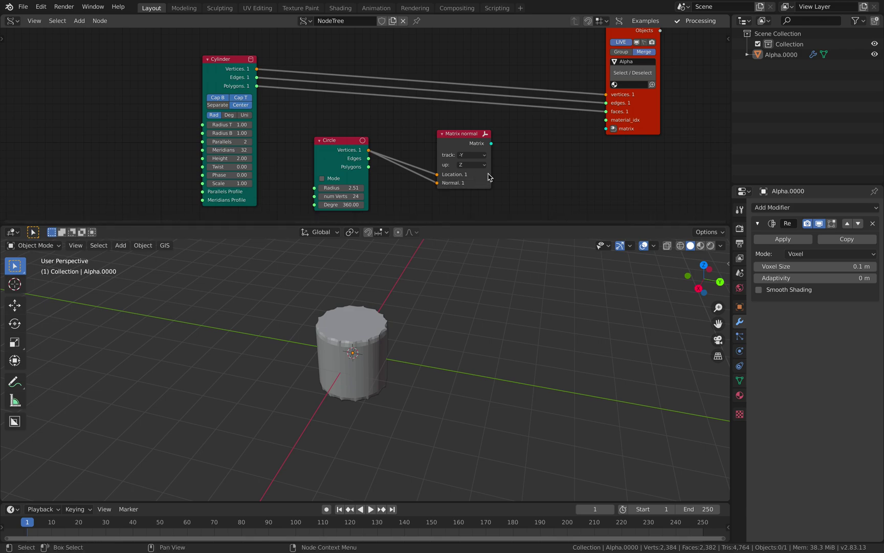
left_click_drag(491, 142, 589, 102)
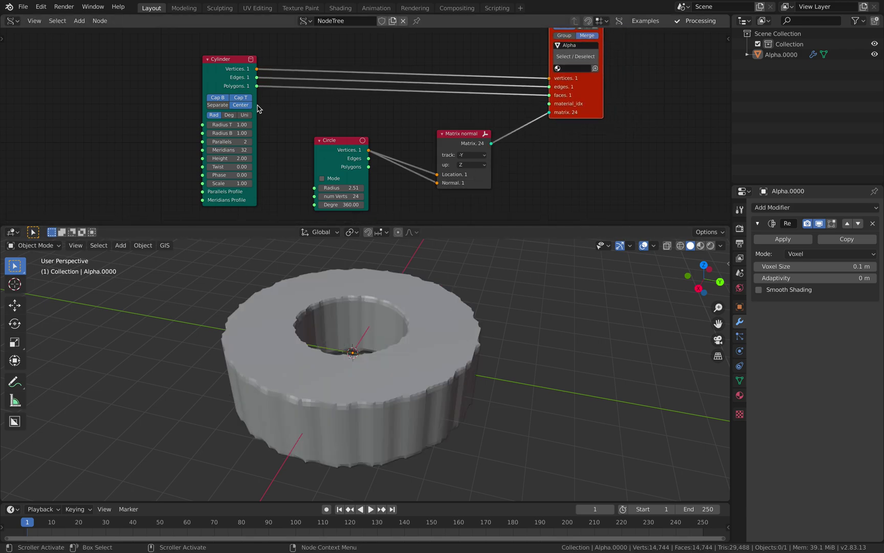
Set Matrix normal's track axis to -Z and the Cylinder node's top radius to 0.63 and bottom radius to 0.49
left_click_drag(345, 143, 376, 141)
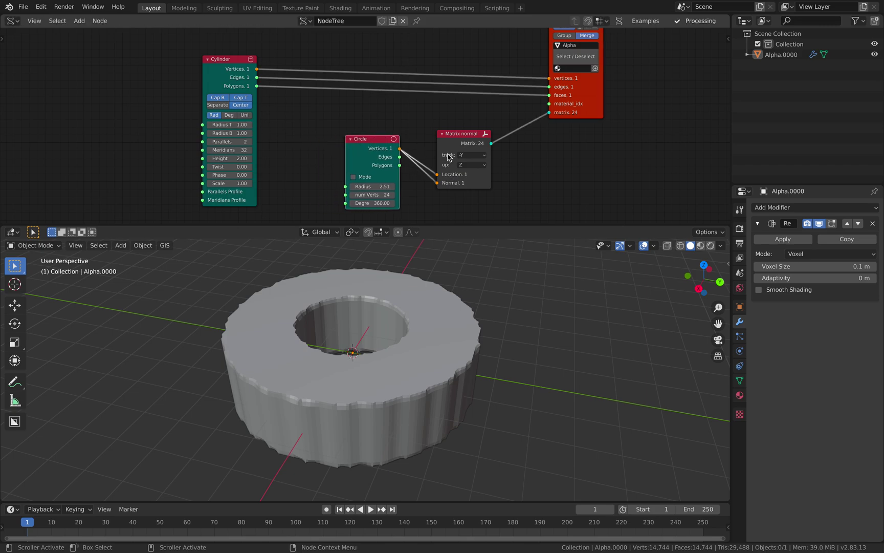
scroll(467, 156, "down", 1, "ctrl")
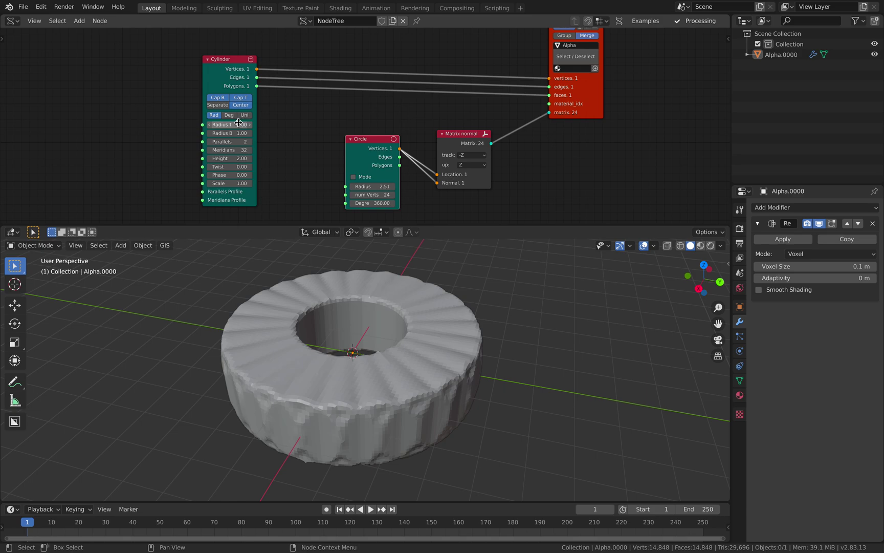
left_click_drag(229, 125, 198, 133)
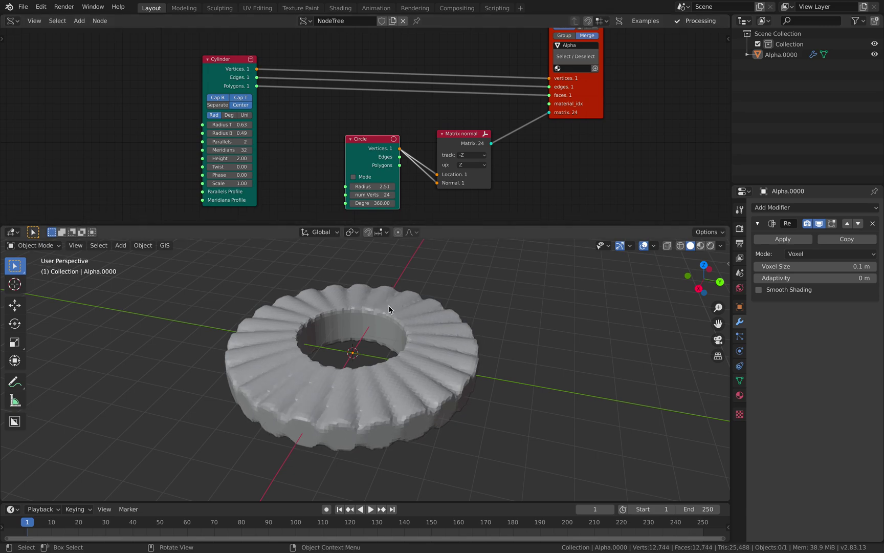
middle_click_drag(389, 308, 429, 353)
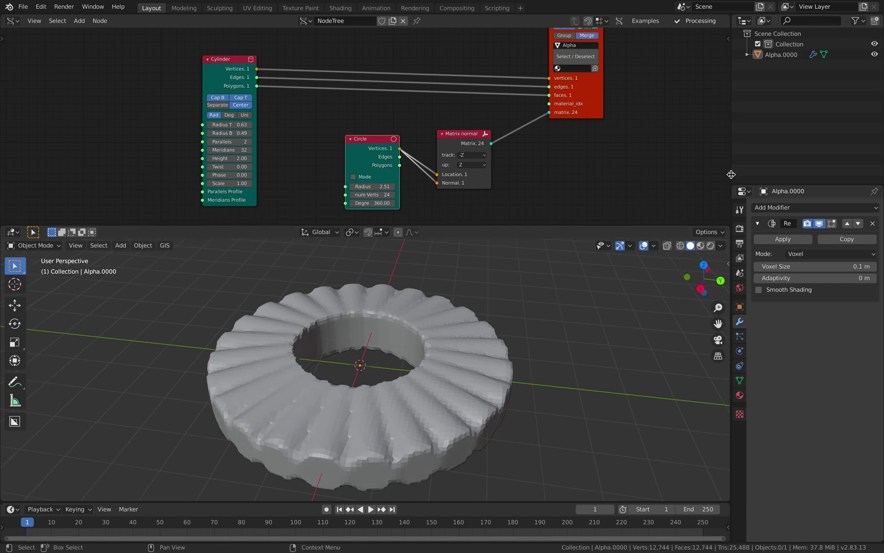
Widen the Properties editor and set the Circle node's radius to 3.95
left_click_drag(731, 175, 691, 174)
middle_click_drag(512, 307, 503, 328)
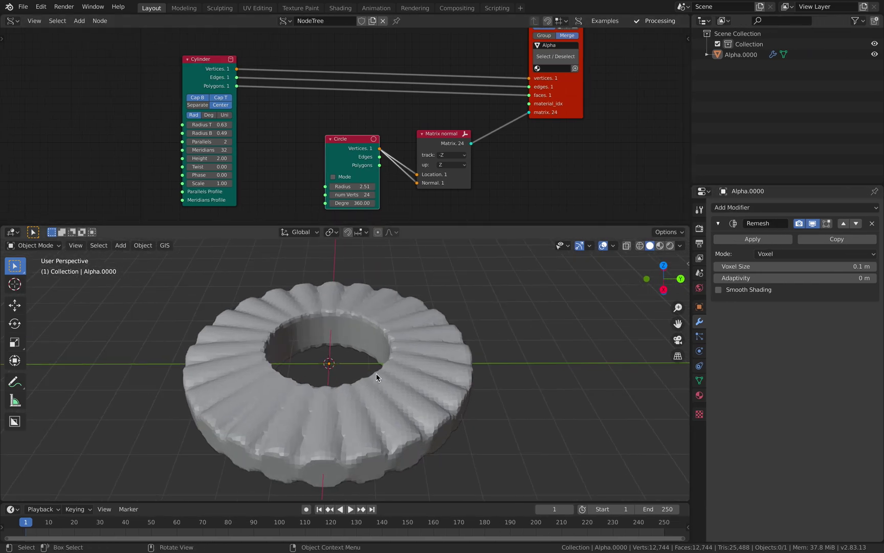
middle_click_drag(379, 370, 376, 364)
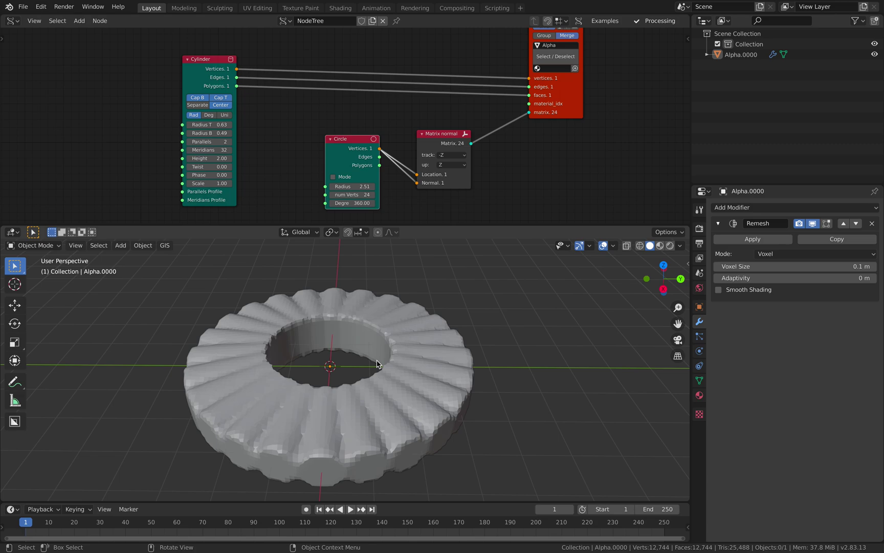
middle_click_drag(508, 350, 372, 358)
scroll(406, 369, "up", 2)
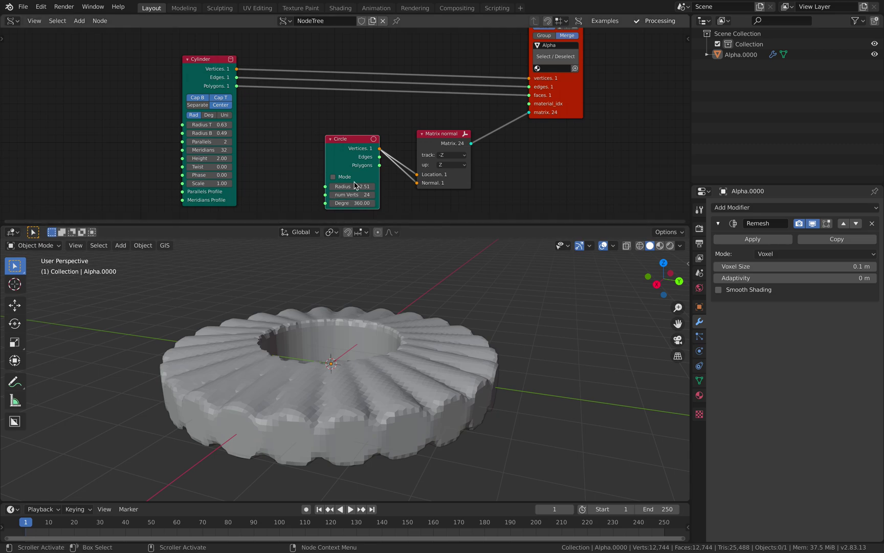
left_click_drag(353, 187, 382, 186)
scroll(400, 415, "down", 3)
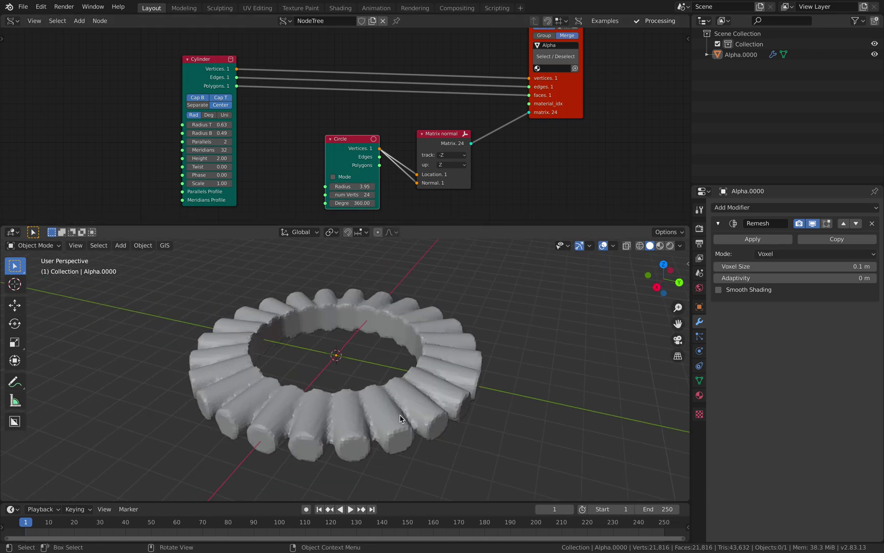
Set the Matrix normal node's track axis to Y and its up axis to X so the cylinders follow the circle
scroll(448, 160, "down", 1, "ctrl")
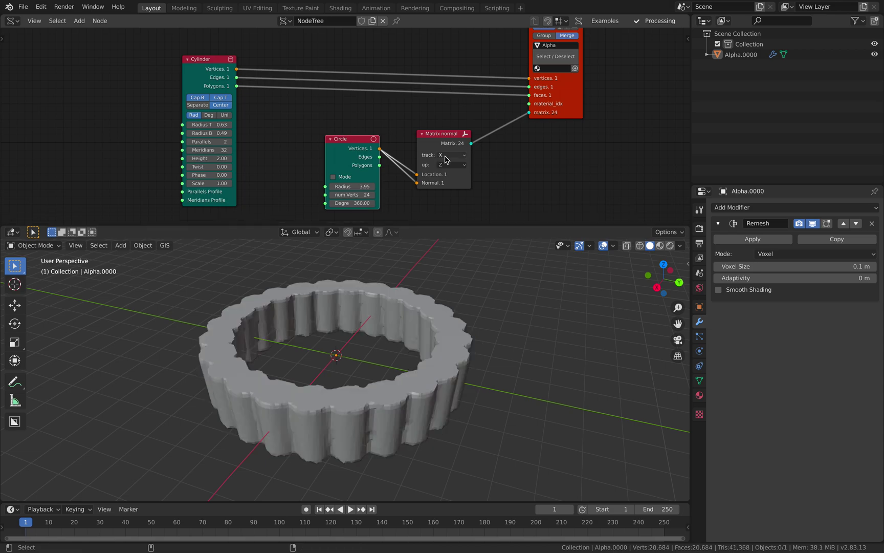
scroll(448, 166, "up", 2, "ctrl")
scroll(447, 154, "down", 1, "ctrl")
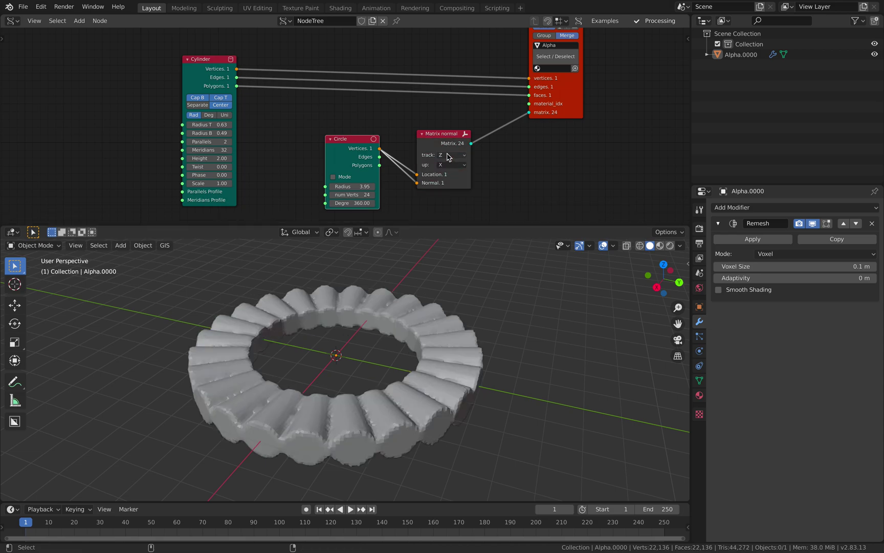
scroll(447, 157, "up", 1, "ctrl")
middle_click_drag(416, 355, 447, 379)
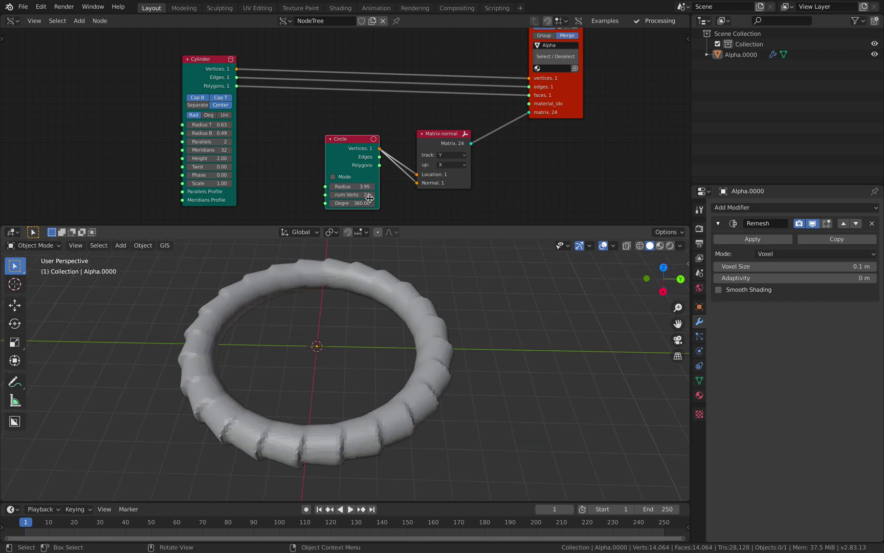
Turn off Center in the Cylinder node and set its top radius to 1.17
left_click(221, 106)
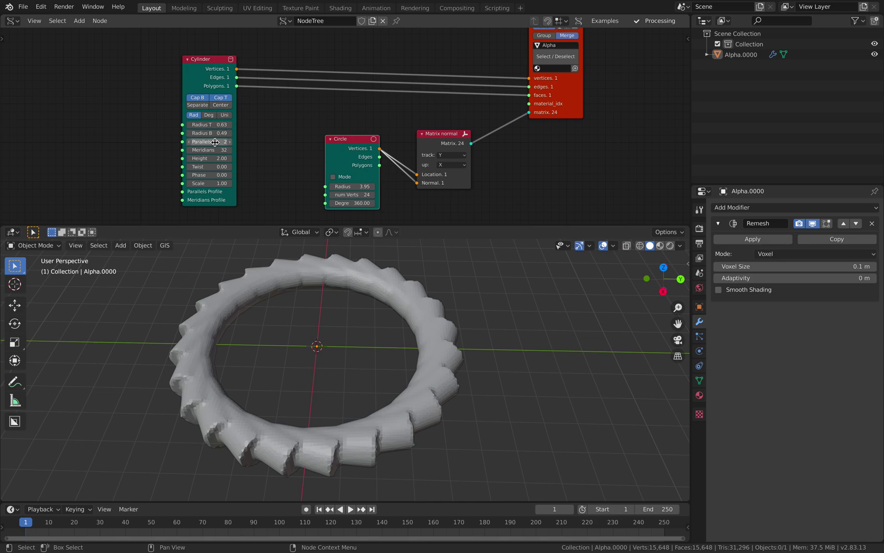
left_click_drag(210, 124, 237, 125)
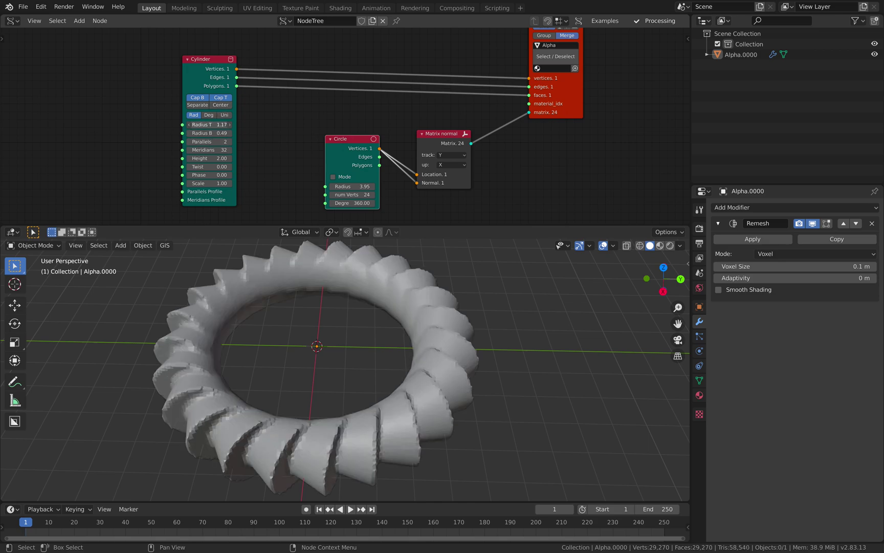
Delete the Cylinder node and add a Bevel a Curve node to the node tree
left_click_drag(216, 64, 231, 62)
key("x")
middle_click_drag(316, 75, 272, 145)
key("alt+space")
type("beve")
key("Return")
left_click(216, 64)
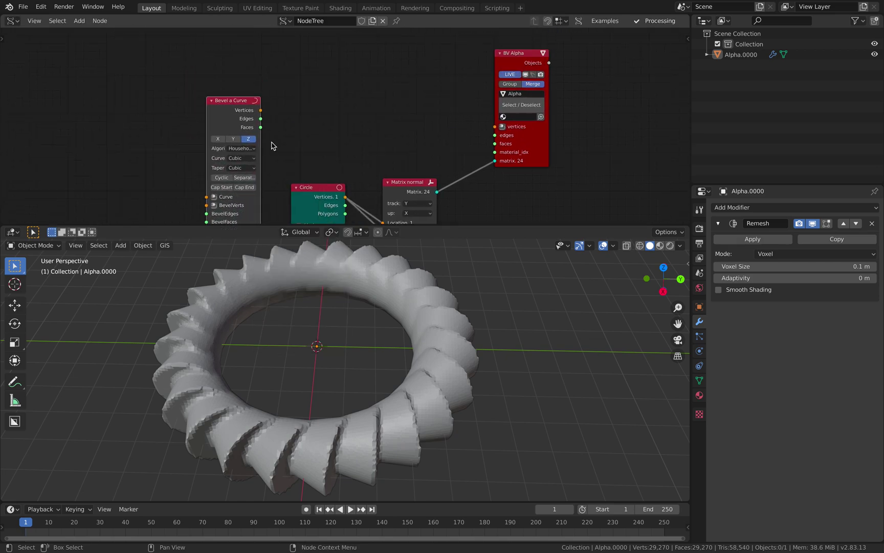
Space out the Circle and Matrix normal nodes and disconnect Matrix normal from the viewer's matrix input
left_click_drag(325, 195, 337, 201)
left_click_drag(398, 186, 419, 177)
middle_click_drag(350, 152, 355, 164)
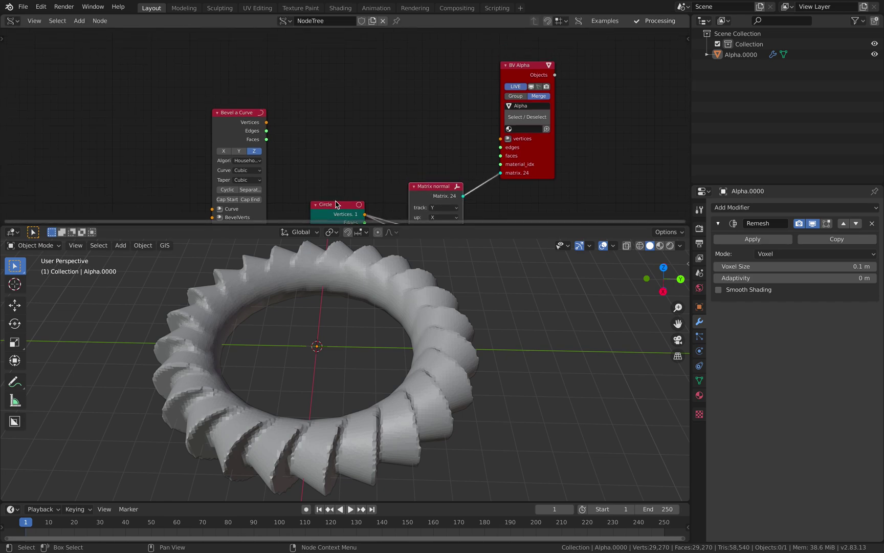
left_click_drag(499, 174, 474, 171)
middle_click_drag(312, 145, 317, 136)
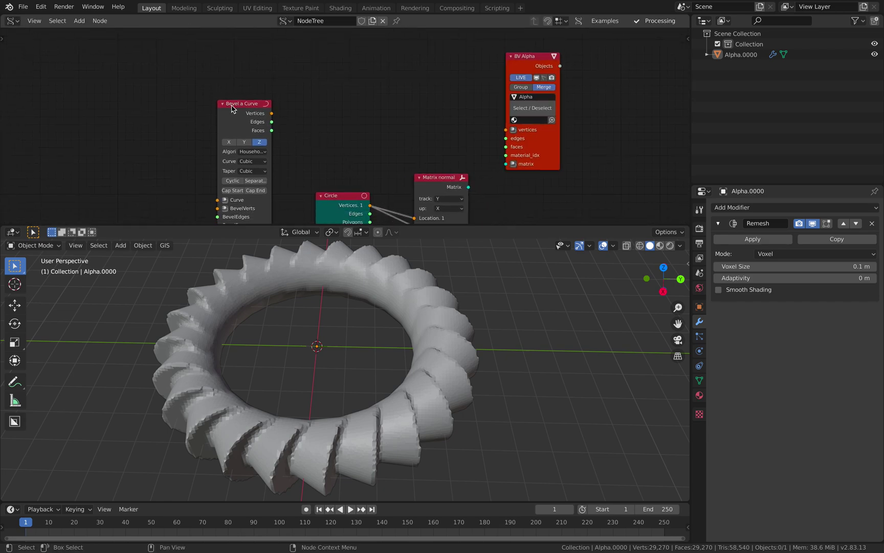
Place the Bevel a Curve node just before the viewer, widen it, and shift the viewer away to leave a gap
left_click_drag(234, 106, 414, 196)
middle_click_drag(370, 102, 357, 144)
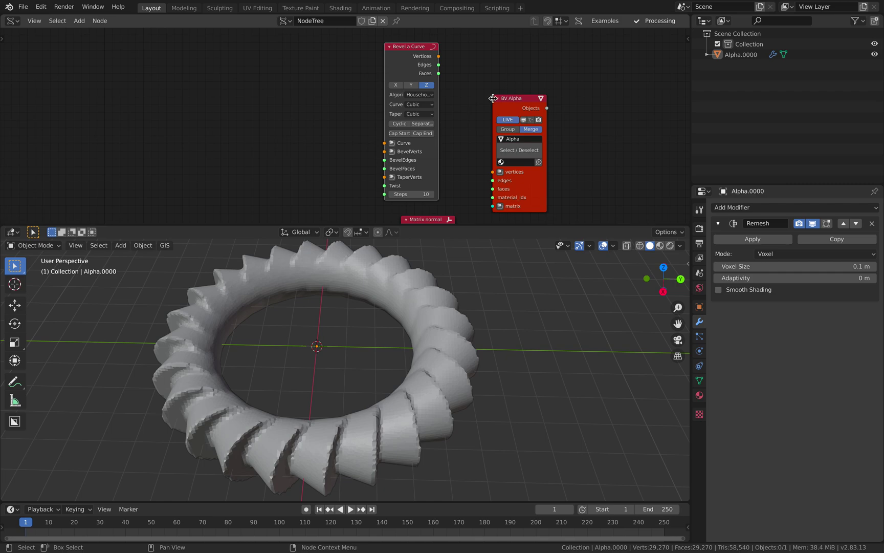
left_click_drag(443, 78, 457, 78)
left_click_drag(520, 106, 547, 96)
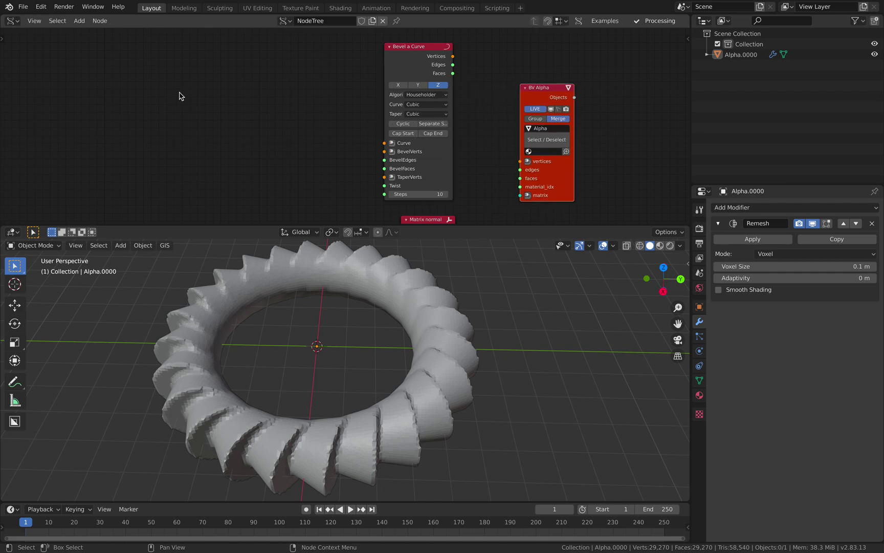
Add a Line node with 6 vertices and connect its Verts output to the Bevel a Curve node's Curve input
key("alt+space")
key("Return")
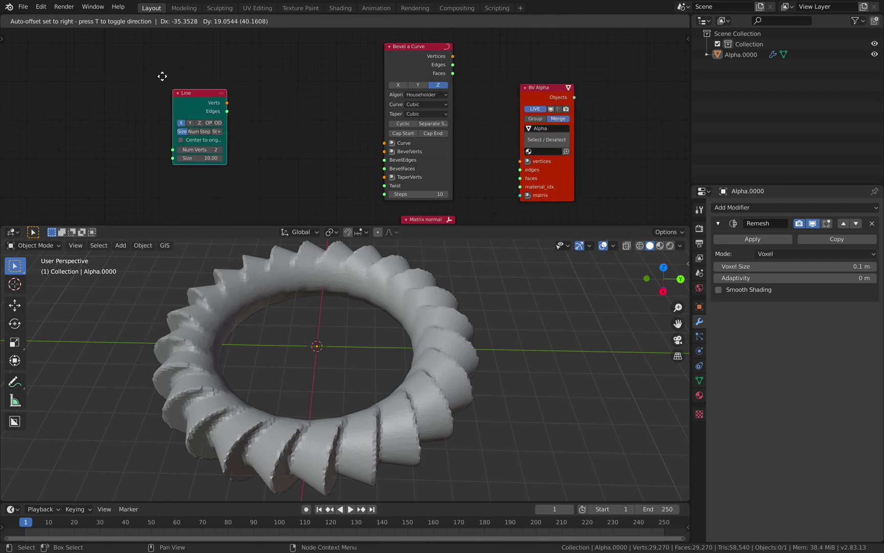
left_click(165, 81)
left_click_drag(217, 91, 358, 129)
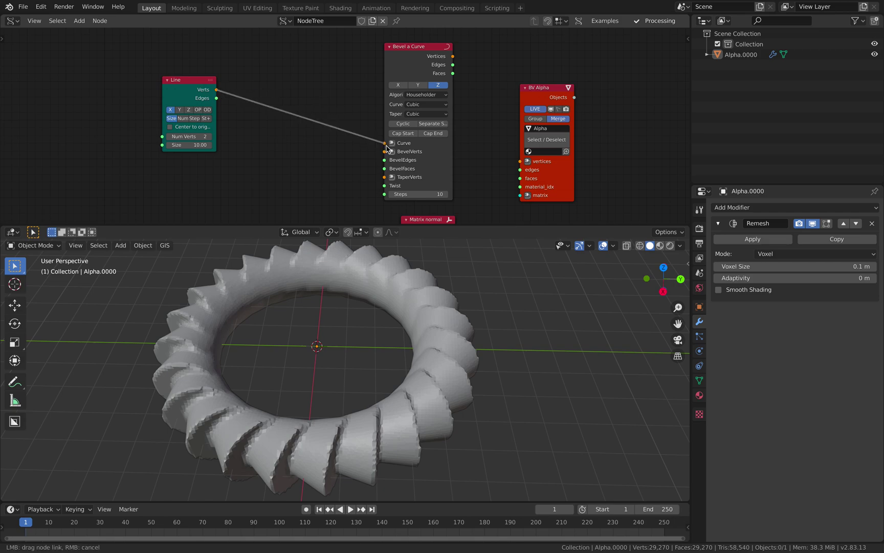
left_click_drag(386, 146, 385, 145)
left_click_drag(192, 81, 187, 74)
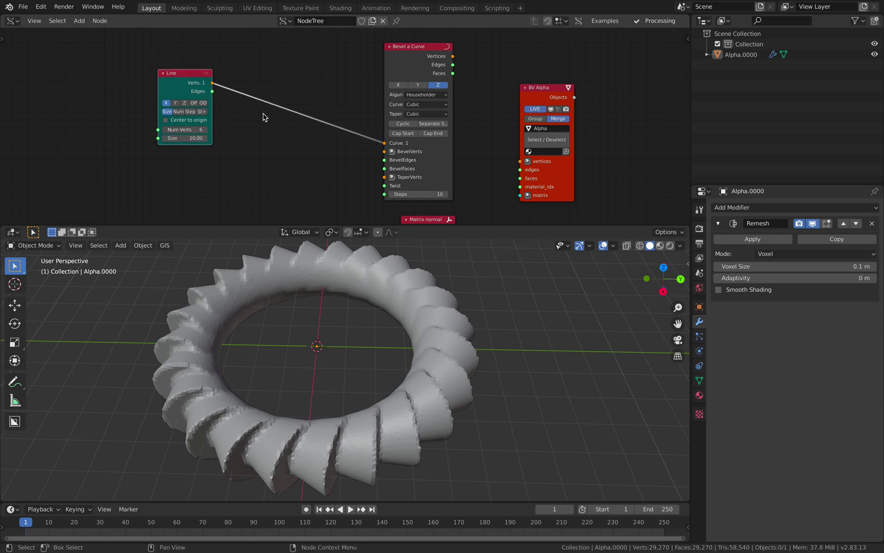
Insert a Randomize node between Line and Bevel a Curve with X, Y and Z amplitudes of 0.42, and tidy the node spacing
key("alt+space")
type("randomize")
key("Return")
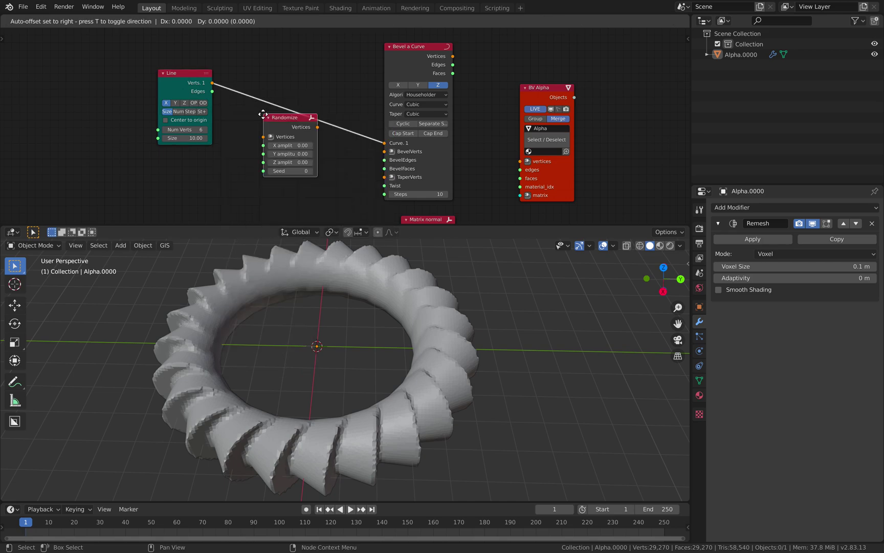
left_click(290, 87)
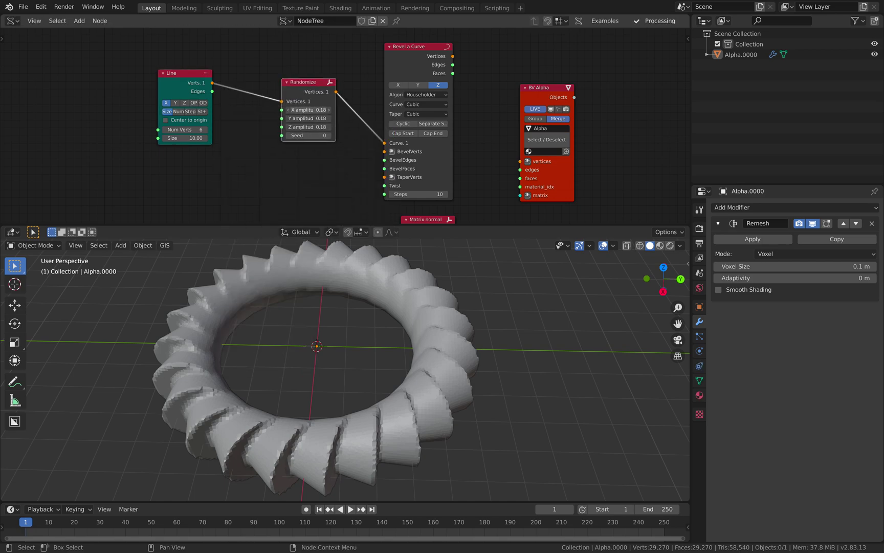
left_click_drag(293, 85, 276, 74)
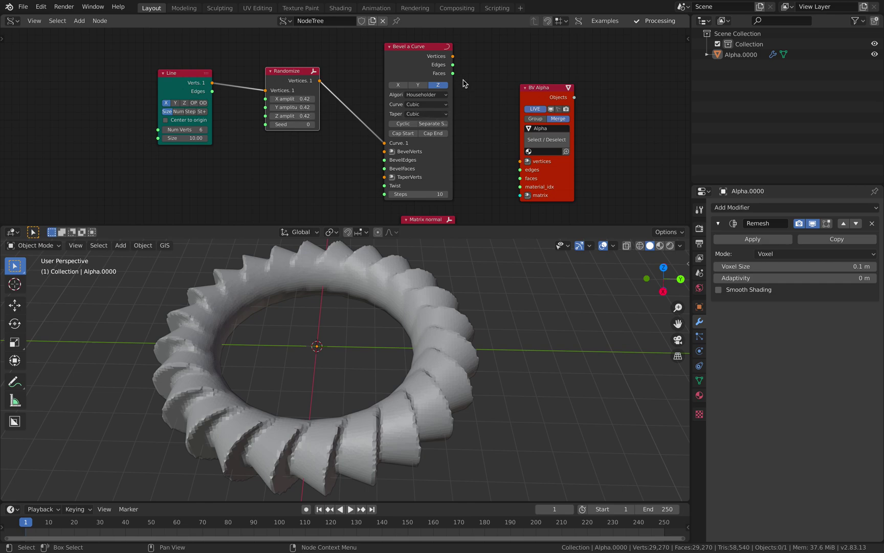
left_click_drag(412, 71, 420, 66)
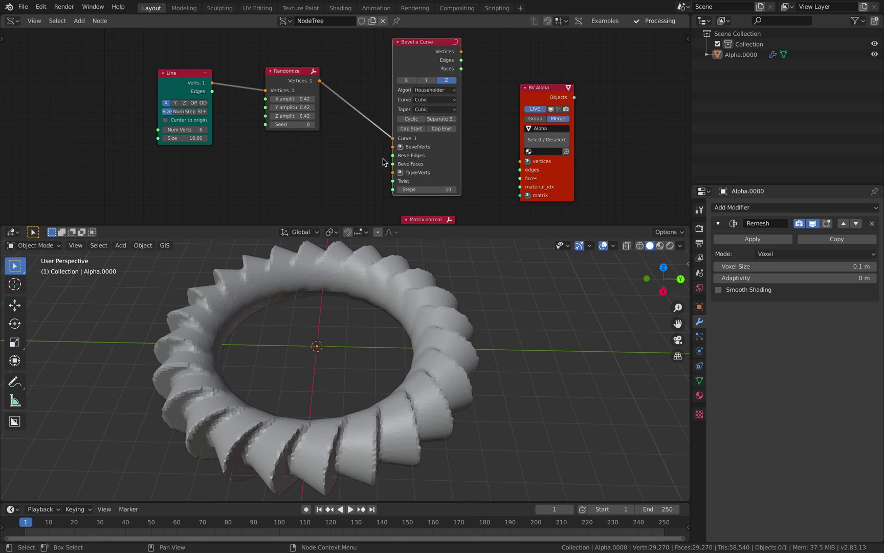
Add a Circle node, link its Vertices and Polygons to BevelVerts and BevelFaces, and enable Cap Start and Cap End
middle_click_drag(306, 153, 321, 135)
key("alt+space")
type("ci")
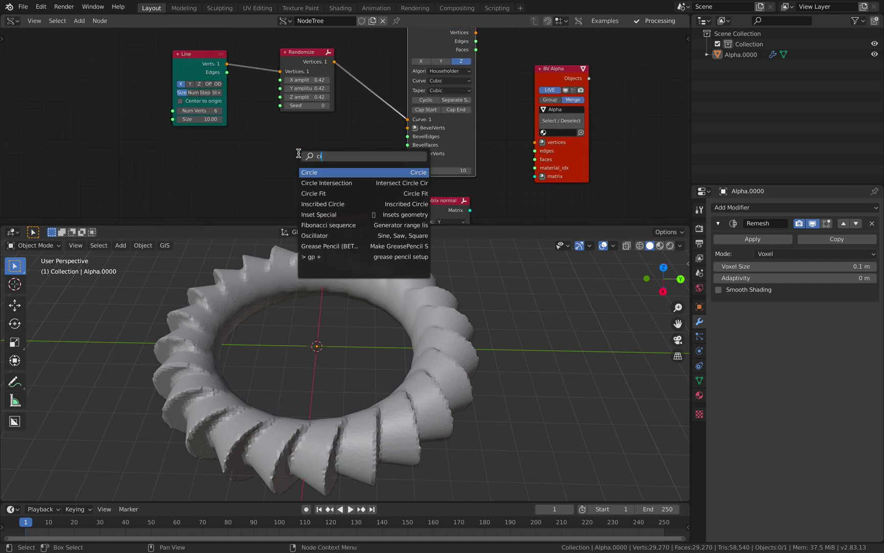
key("Return")
left_click(153, 136)
mouse_move(209, 150)
left_mouse_down()
mouse_move(410, 129)
mouse_move(208, 167)
left_mouse_up()
middle_click_drag(310, 142, 236, 187)
scroll(343, 128, "up", 1)
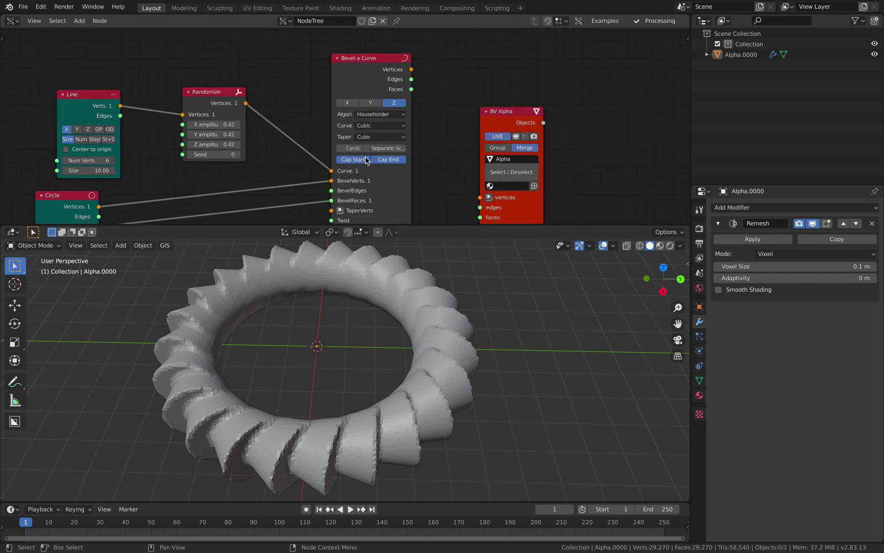
Connect the Bevel a Curve node's Vertices and Faces outputs to the viewer's vertices and faces inputs, and inspect the tube
mouse_move(456, 154)
middle_mouse_down()
mouse_move(467, 131)
mouse_move(442, 161)
middle_mouse_up()
scroll(466, 142, "down", 1)
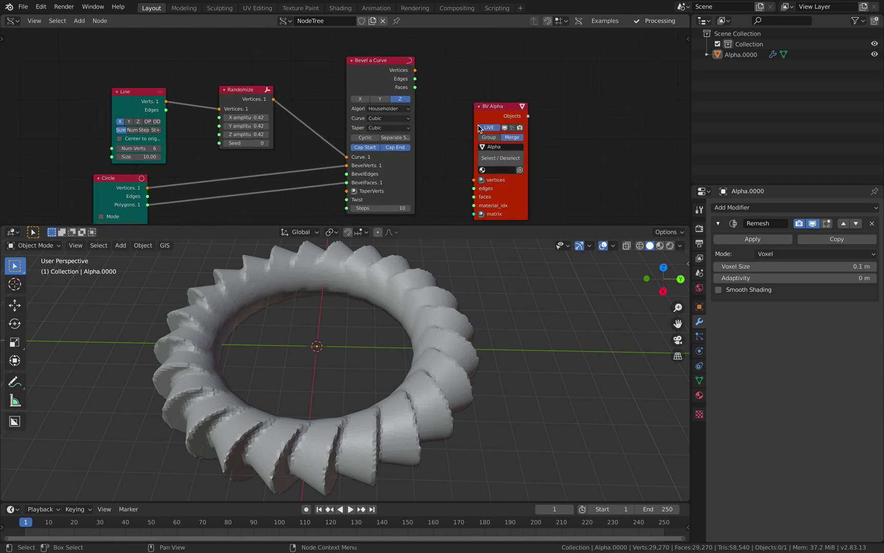
left_click_drag(487, 117, 488, 89)
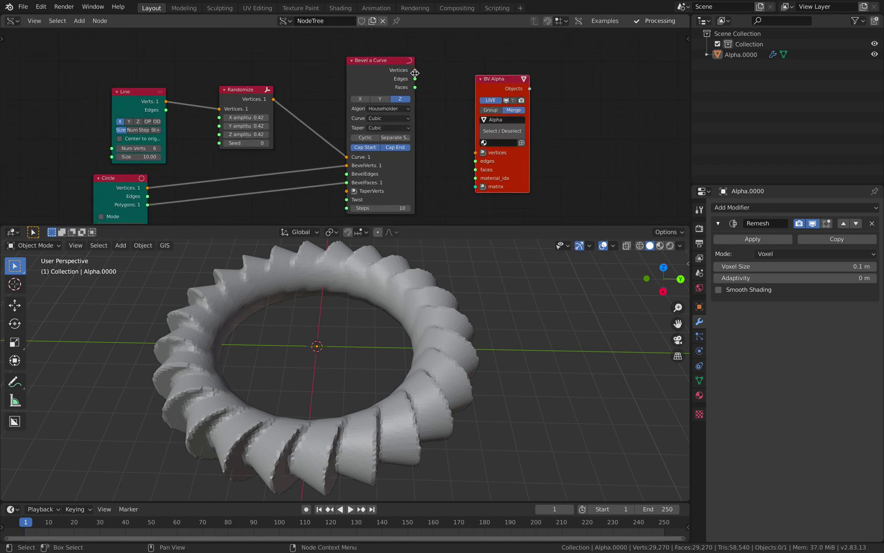
left_click_drag(415, 71, 477, 153)
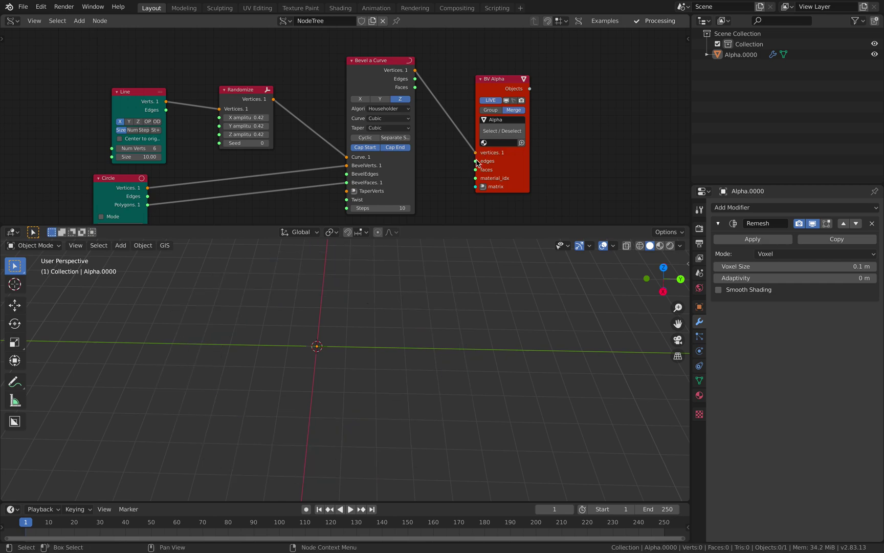
left_click_drag(415, 88, 473, 169)
middle_click_drag(436, 166, 442, 145)
scroll(397, 368, "down", 3)
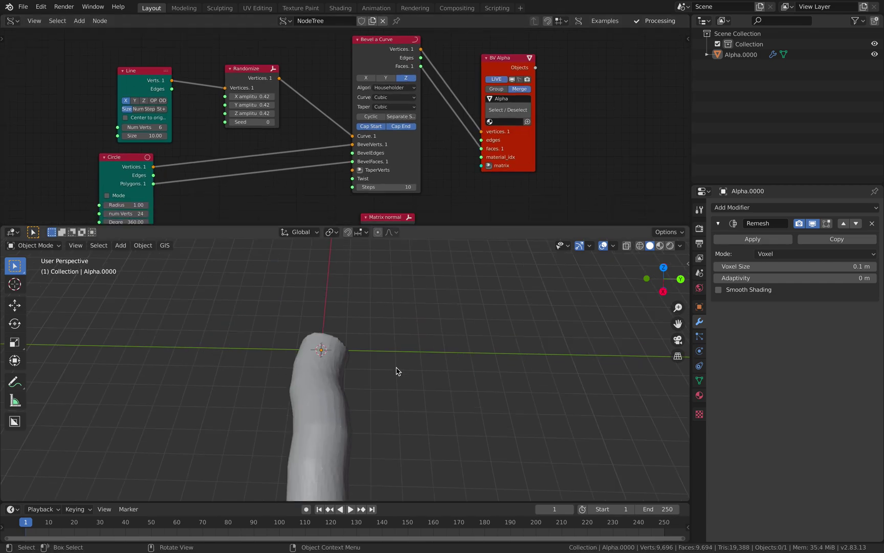
middle_click_drag(328, 376, 294, 191)
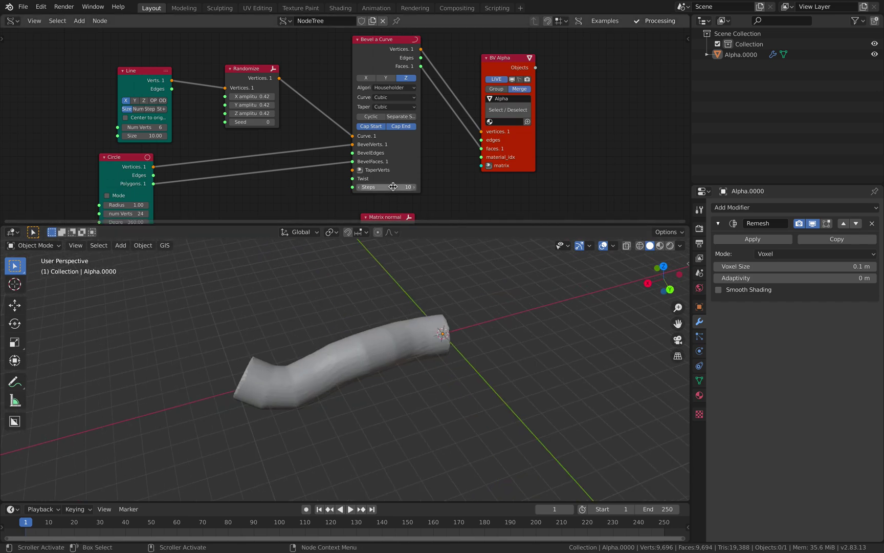
middle_click_drag(406, 353, 507, 313)
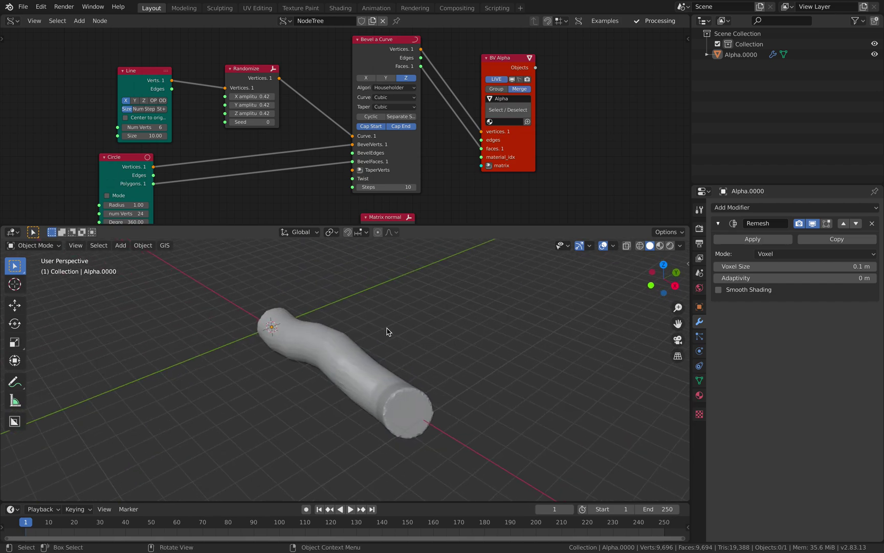
middle_click_drag(387, 331, 438, 343, "shift")
Save the scene to the Desktop as alien_flower.blend
left_click(23, 7)
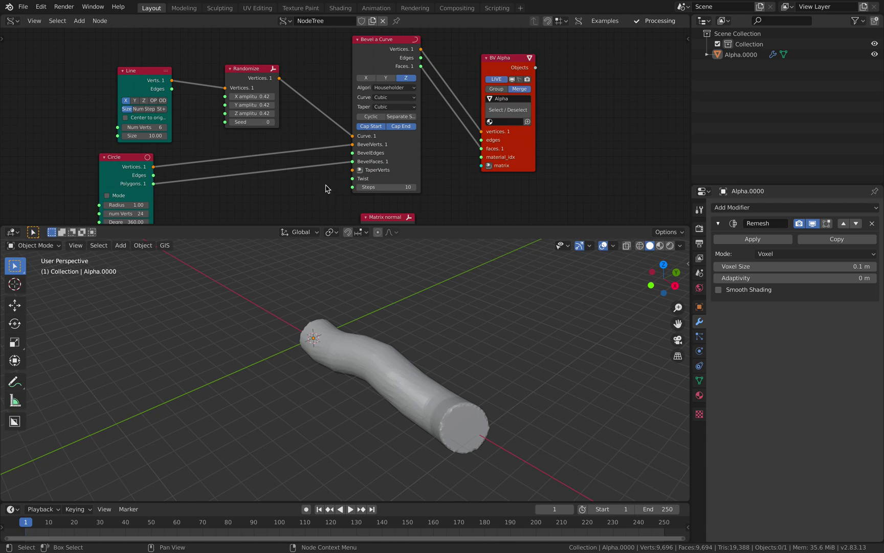
key("super+shift+s")
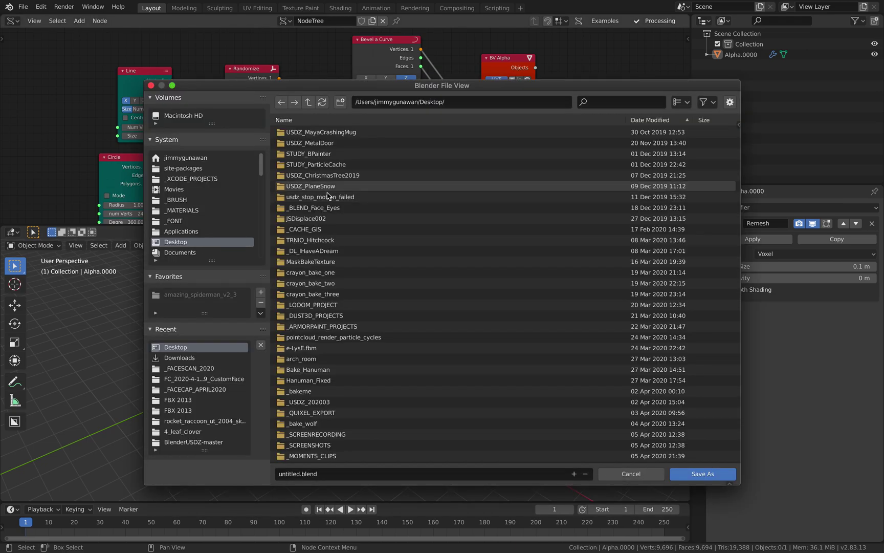
left_click(292, 475)
double_click(291, 473)
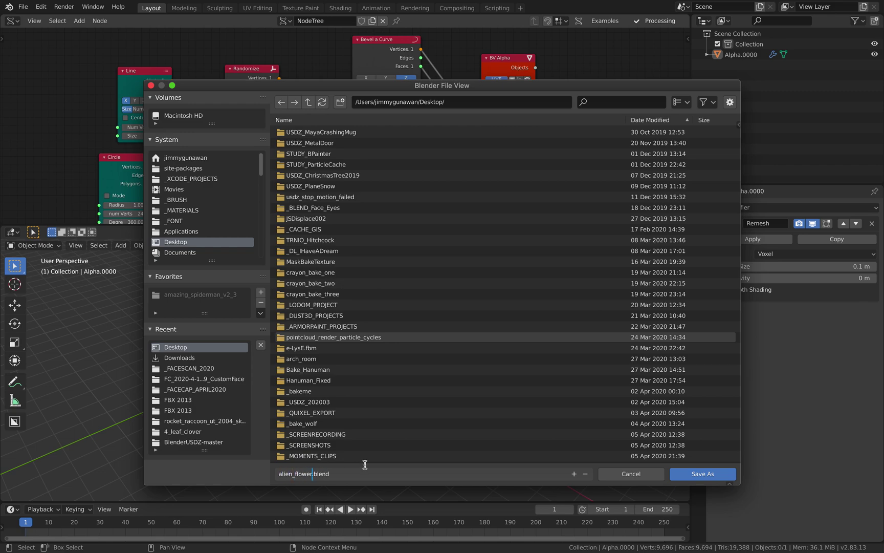
type("alien_flower")
left_click(686, 475)
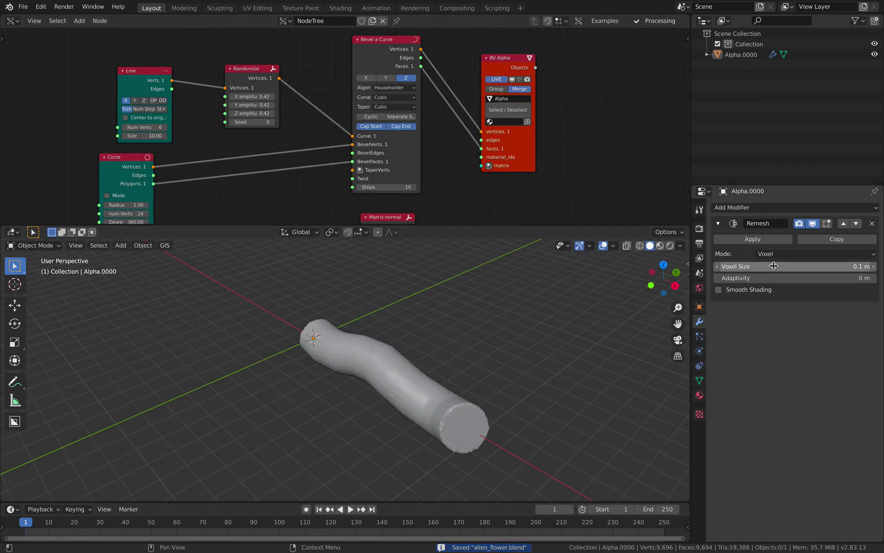
Set the Remesh modifier's voxel size to 0.5 m and inspect the tube from several sides
left_click(824, 271)
type("0.5")
key("Return")
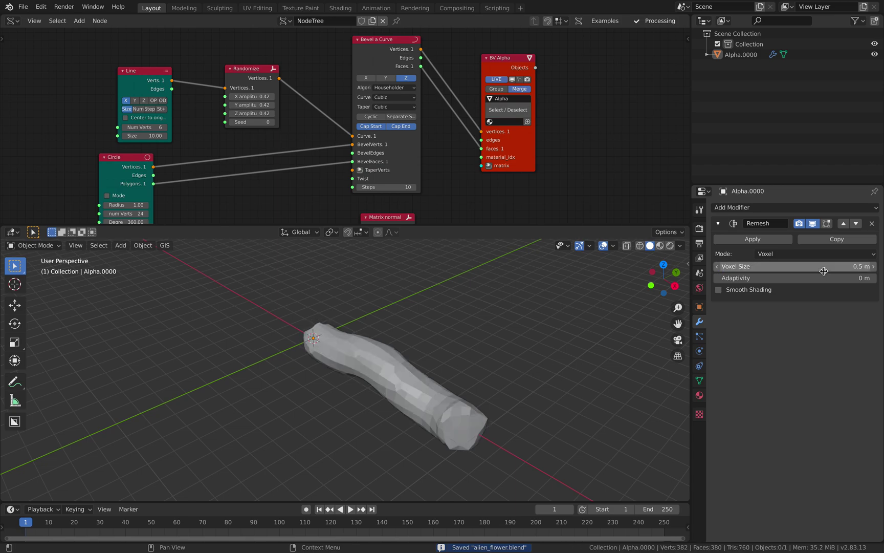
middle_click_drag(525, 300, 404, 315)
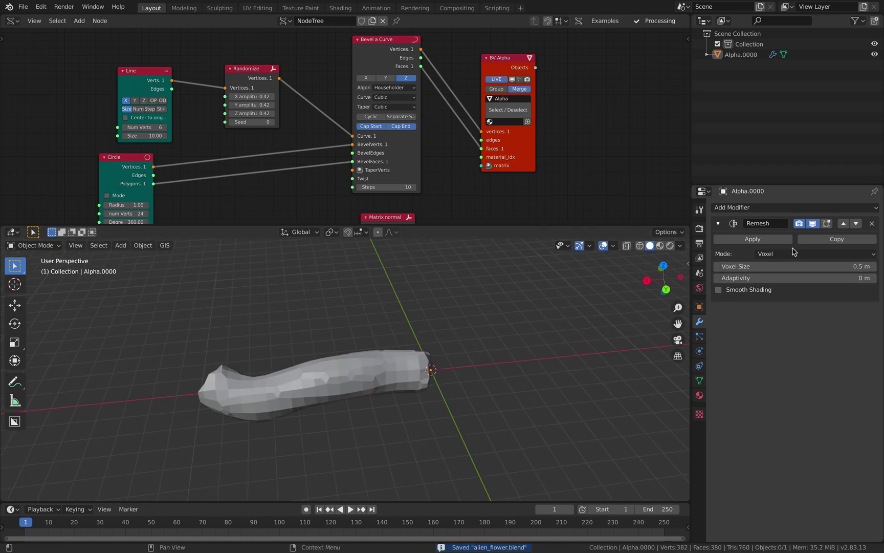
middle_click_drag(563, 348, 487, 318)
Raise the Randomize node's X, Y and Z amplitudes to 1.26 and set the Bevel a Curve steps to 14
middle_click_drag(426, 162, 437, 148)
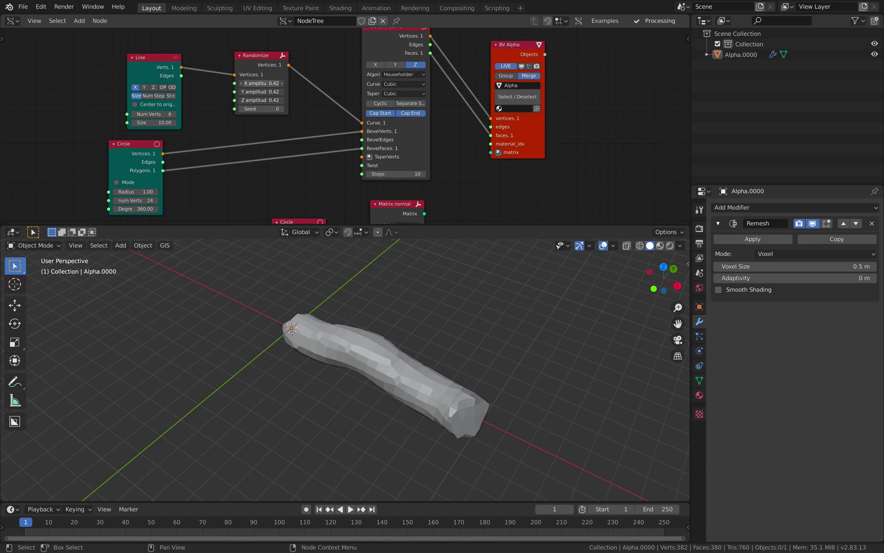
left_click_drag(261, 83, 304, 101)
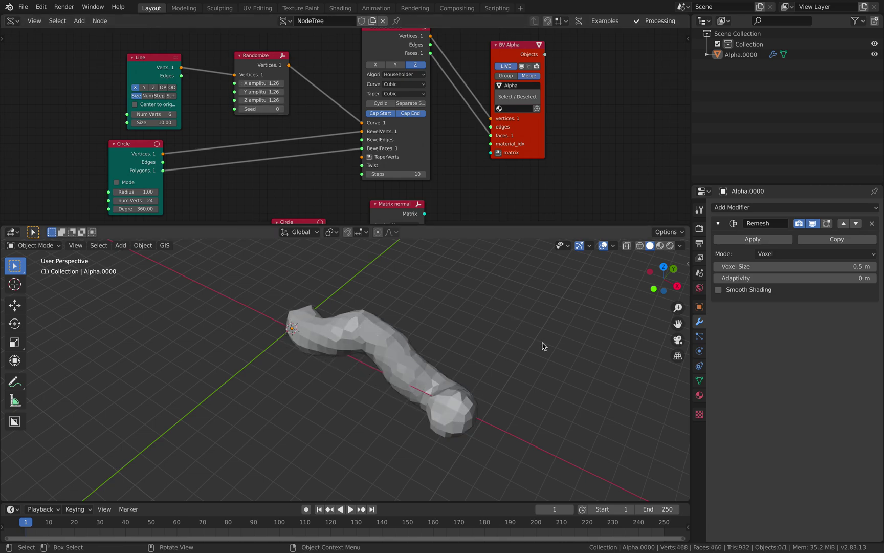
middle_click_drag(532, 351, 261, 323)
middle_click_drag(459, 119, 456, 71)
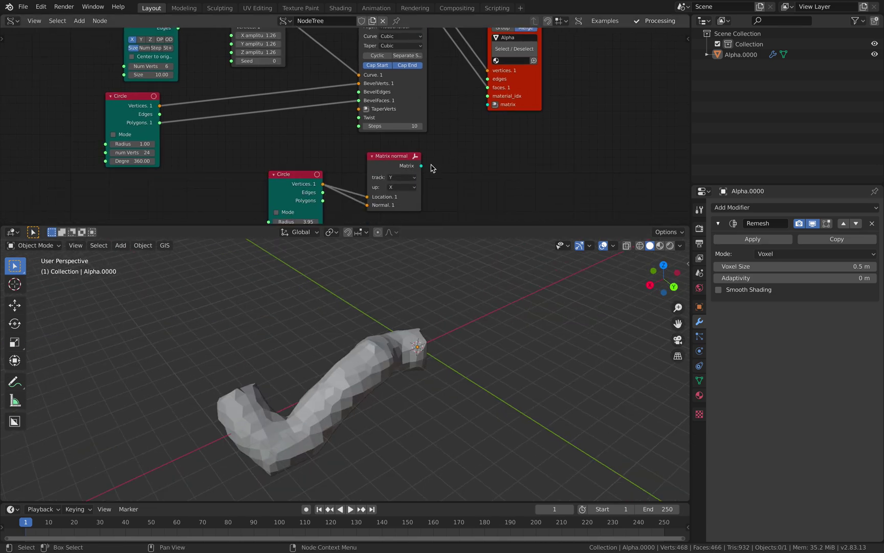
mouse_move(393, 126)
left_mouse_down()
mouse_move(373, 126)
mouse_move(407, 126)
left_mouse_up()
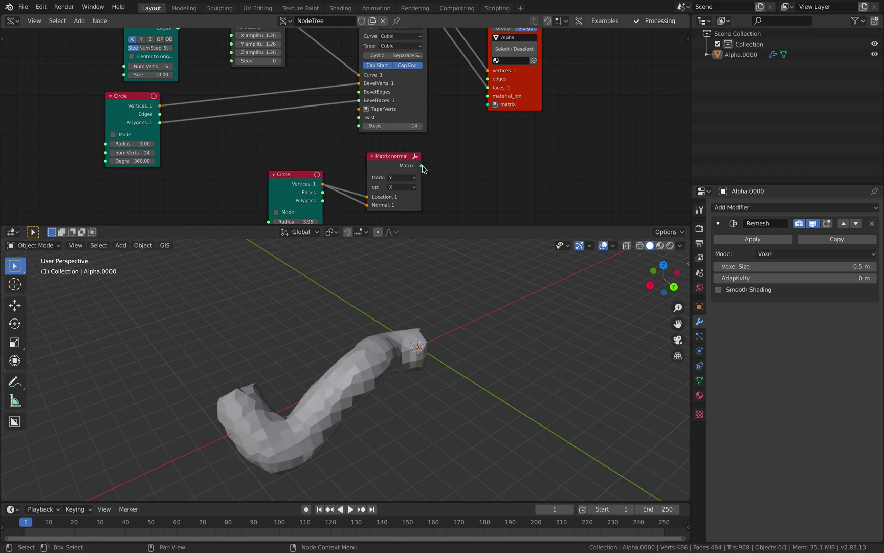
Connect Matrix normal to the viewer's matrix input, set its track axis to Z, and change its up axis
left_click_drag(421, 166, 448, 138)
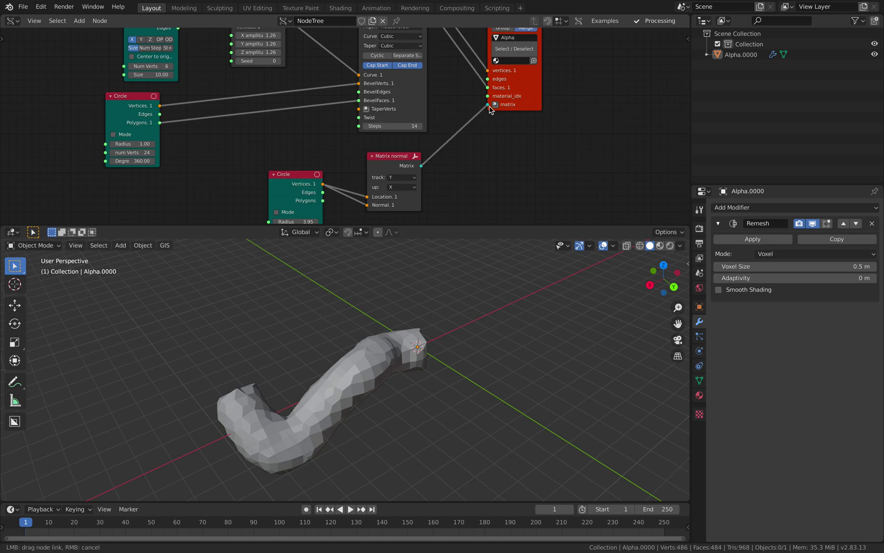
middle_click_drag(357, 379, 405, 380)
scroll(404, 353, "down", 3)
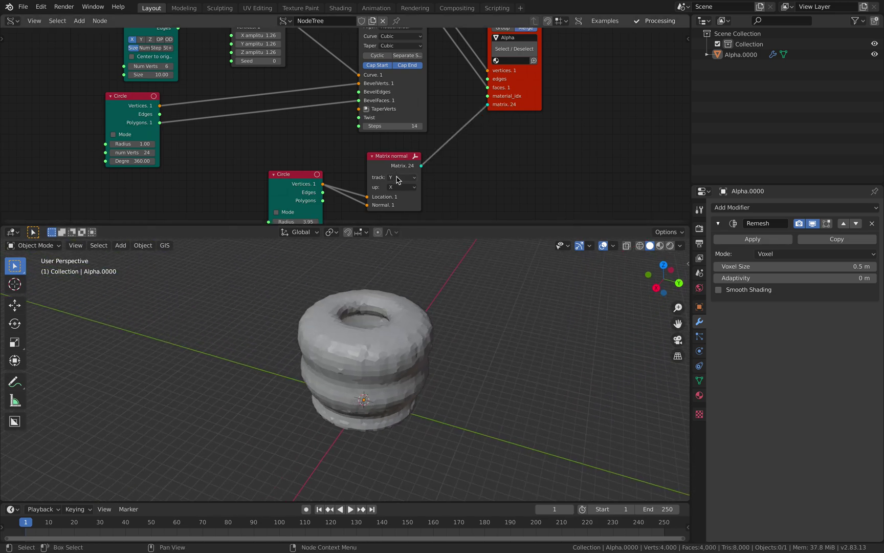
scroll(398, 181, "down", 1, "ctrl")
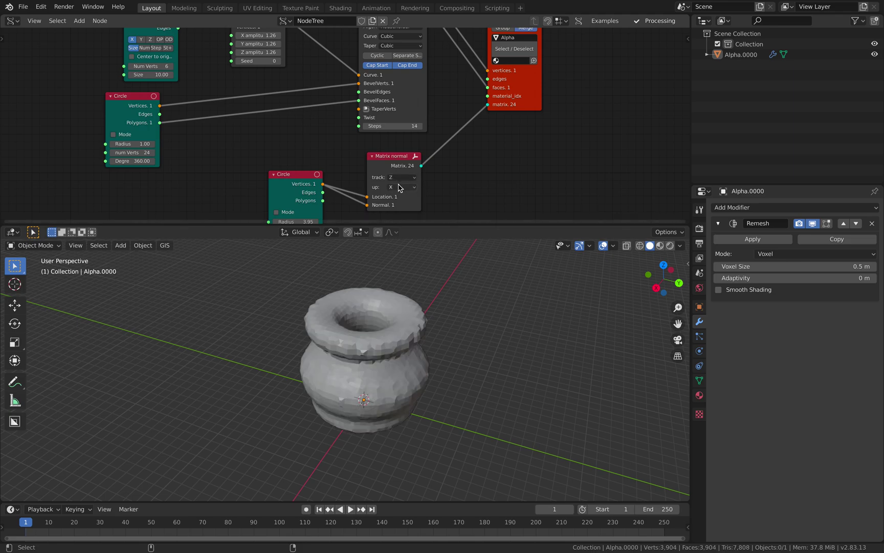
scroll(399, 187, "down", 1, "ctrl")
Set the Randomize node's seed to 56
middle_click_drag(413, 348, 422, 419)
middle_click_drag(311, 127, 344, 168)
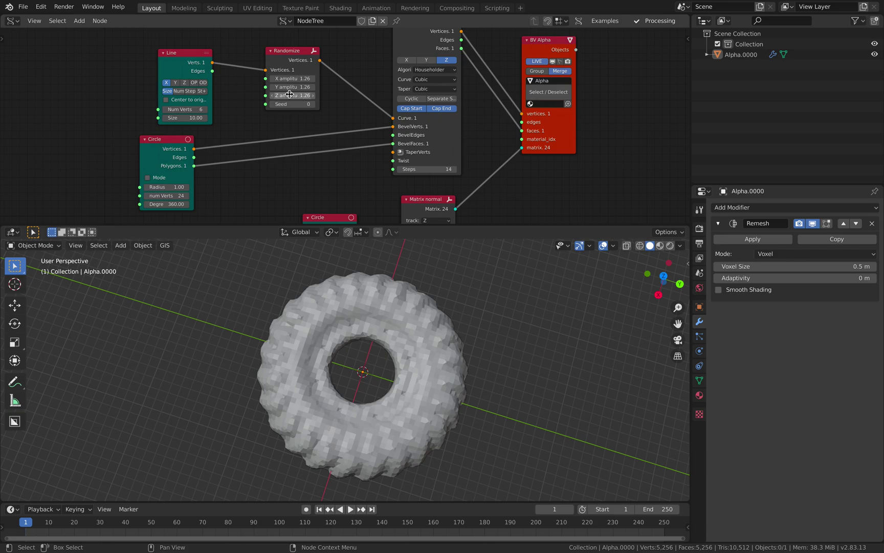
left_click_drag(292, 104, 333, 104)
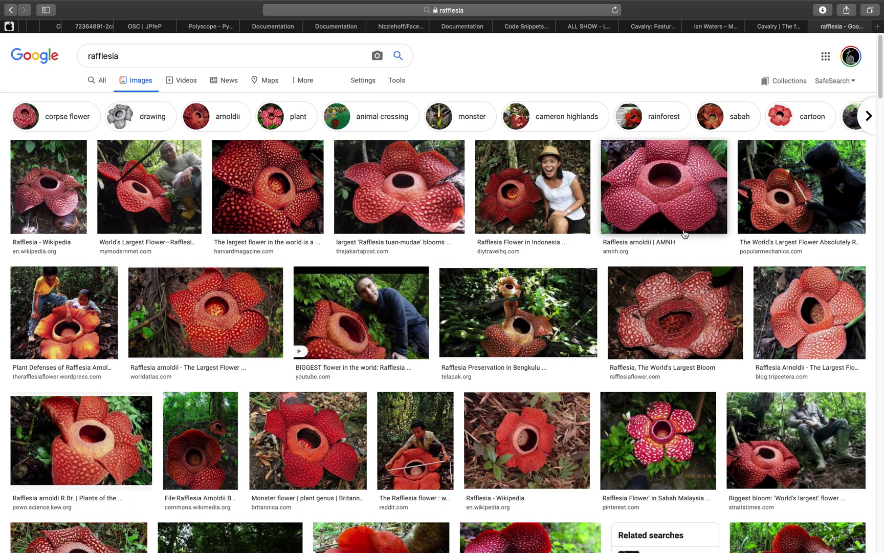
Browse the rafflesia image results in Safari as flower reference, and return to Blender
scroll(617, 353, "down", 15)
scroll(617, 355, "down", 5)
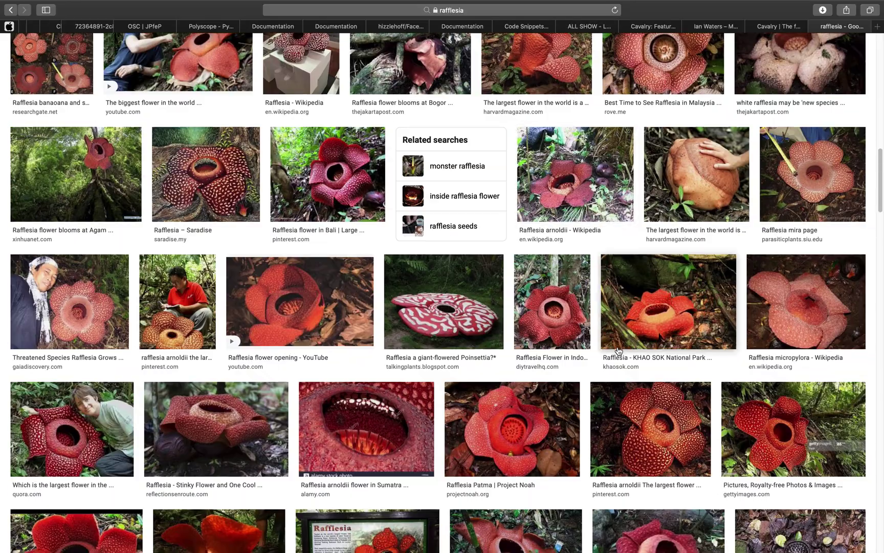
scroll(371, 278, "down", 5)
scroll(365, 297, "down", 2)
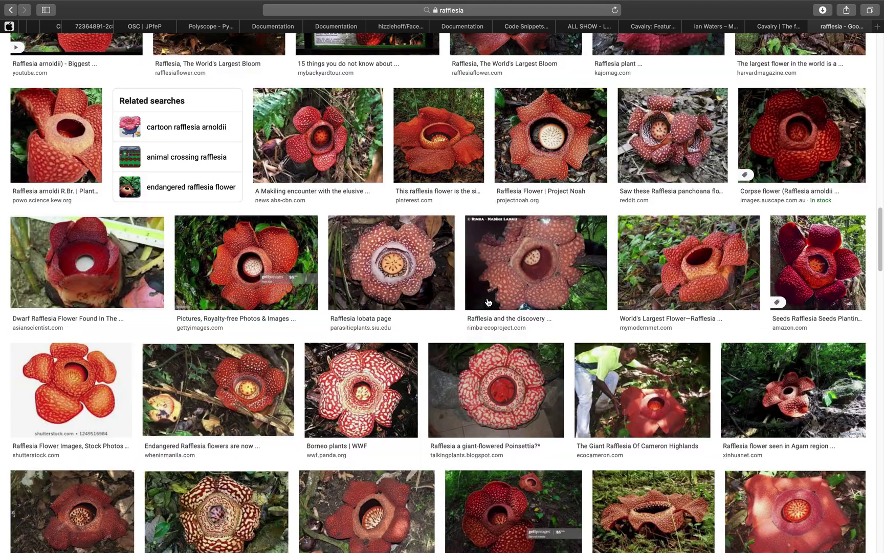
scroll(502, 300, "up", 20)
scroll(535, 293, "up", 2)
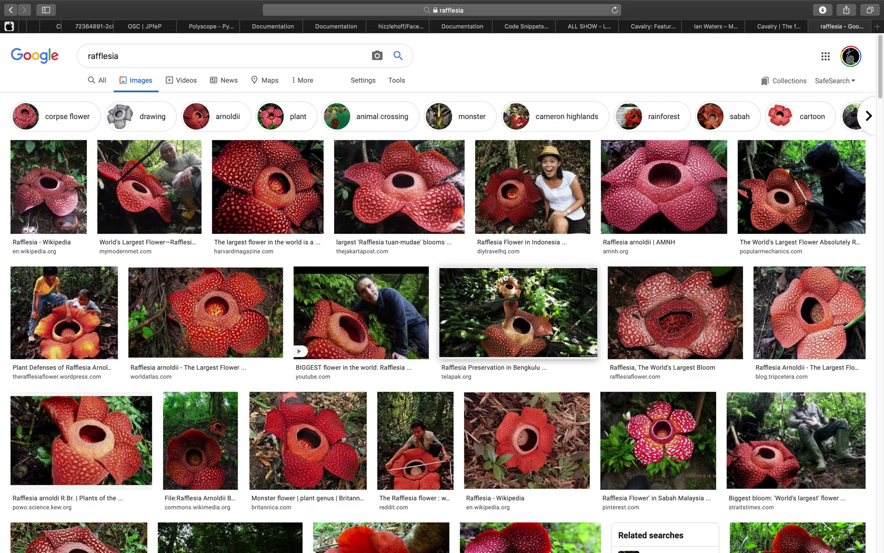
key("ctrl+Left")
Set the Randomize node's seed to 144
middle_click_drag(385, 300, 401, 281)
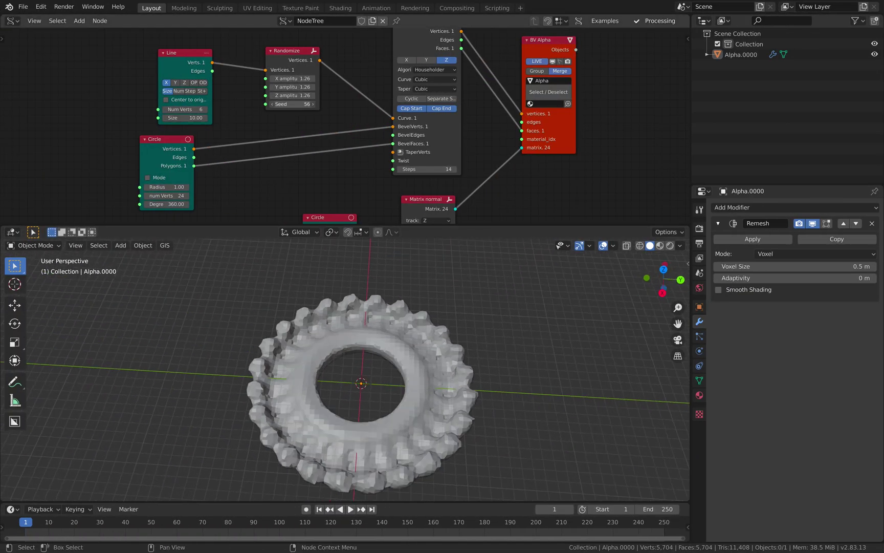
left_click_drag(292, 104, 386, 104)
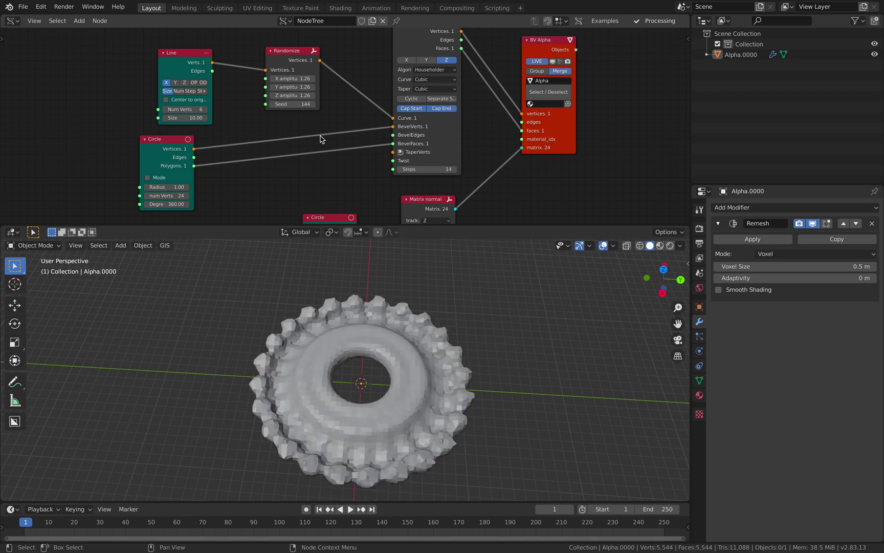
Switch the Line node's direction to Z
middle_click_drag(406, 241, 379, 266)
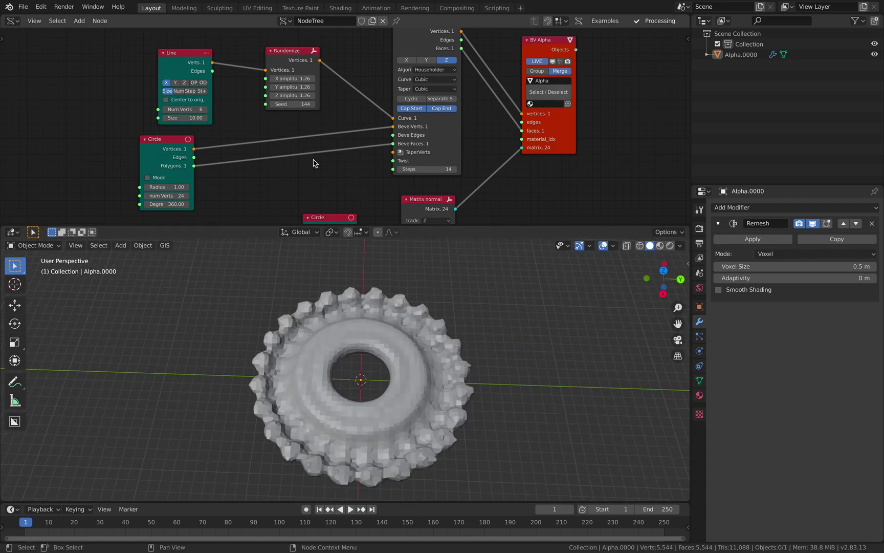
middle_click_drag(314, 163, 302, 138)
middle_click_drag(172, 54, 179, 79)
left_click(180, 90)
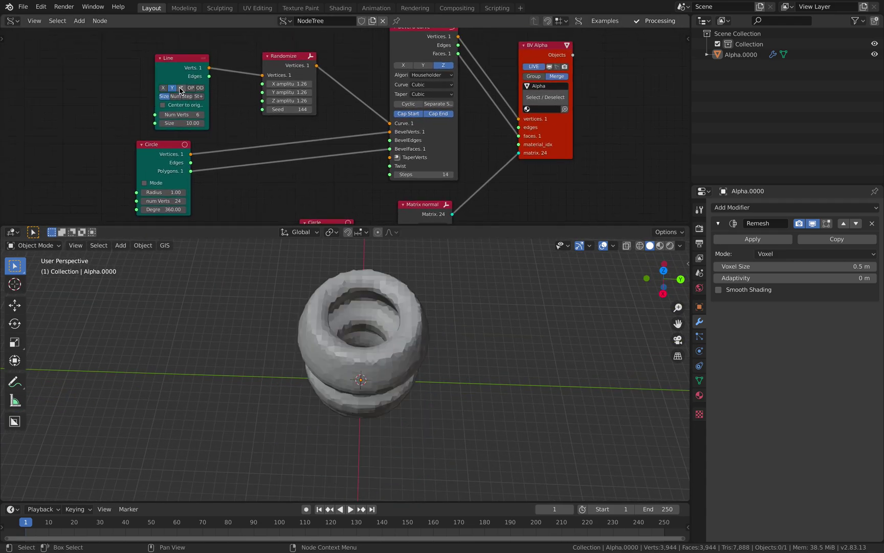
left_click(180, 90)
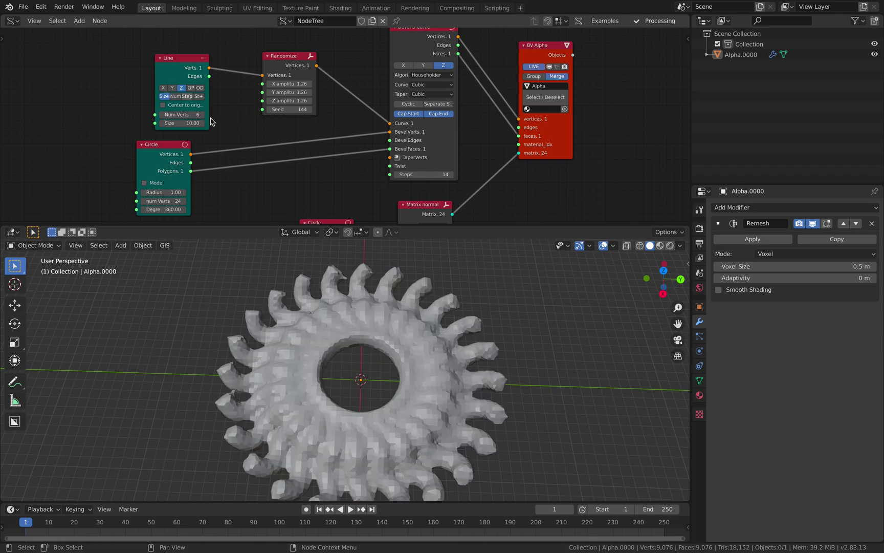
Set the Randomize node's X, Y and Z amplitudes to 3.06 and its seed to 284
middle_click_drag(287, 389, 306, 294)
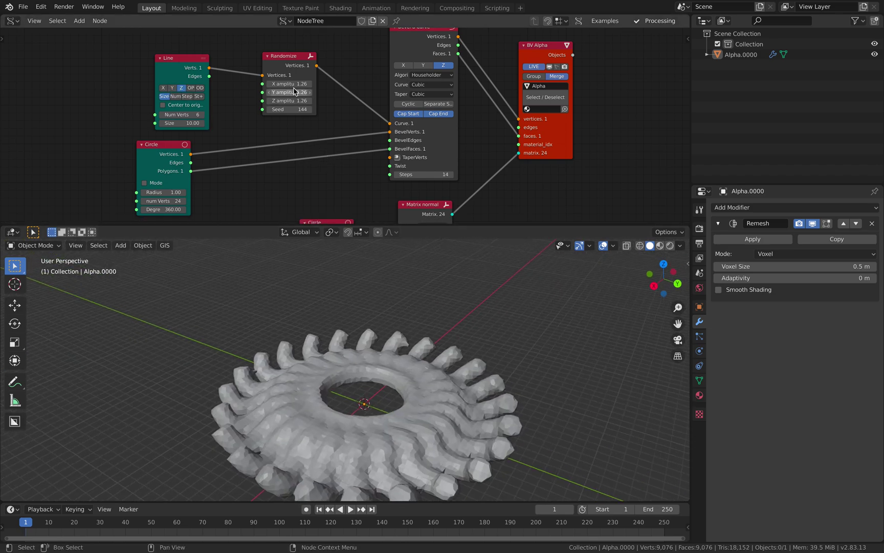
left_click_drag(289, 84, 303, 109)
middle_click_drag(363, 413, 360, 355)
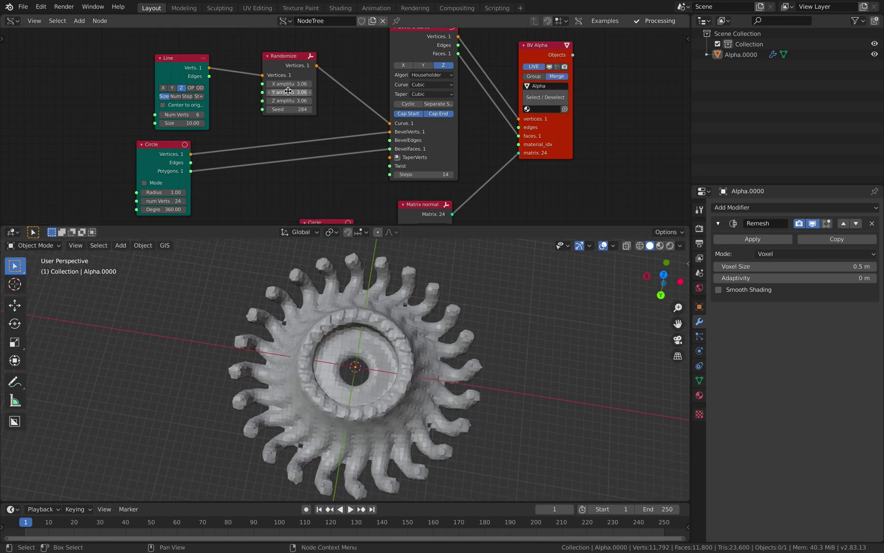
Tidy the layout of the Line, Randomize, ring Circle and Matrix normal nodes, and save the file
left_click_drag(186, 61, 166, 55)
left_click_drag(302, 59, 261, 55)
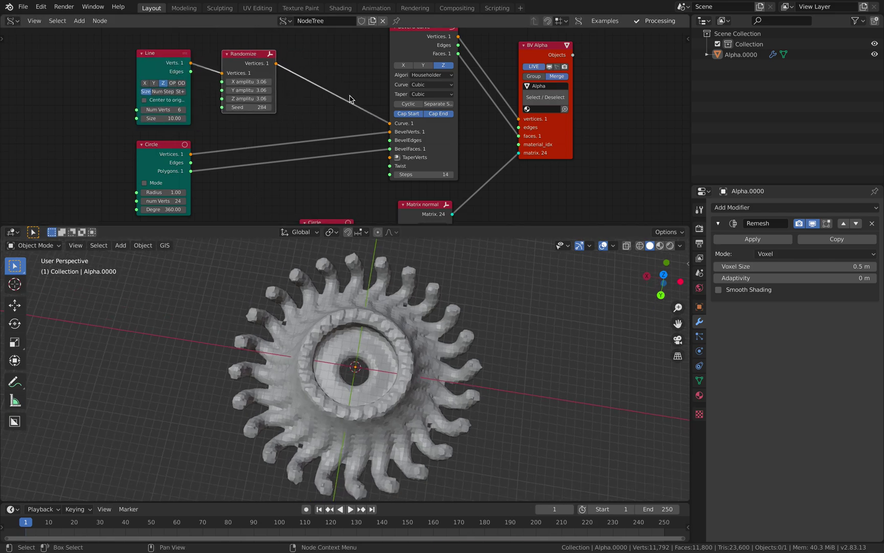
scroll(356, 109, "down", 1)
key("ctrl+s")
middle_click_drag(376, 117, 371, 68)
left_click_drag(323, 165, 317, 157)
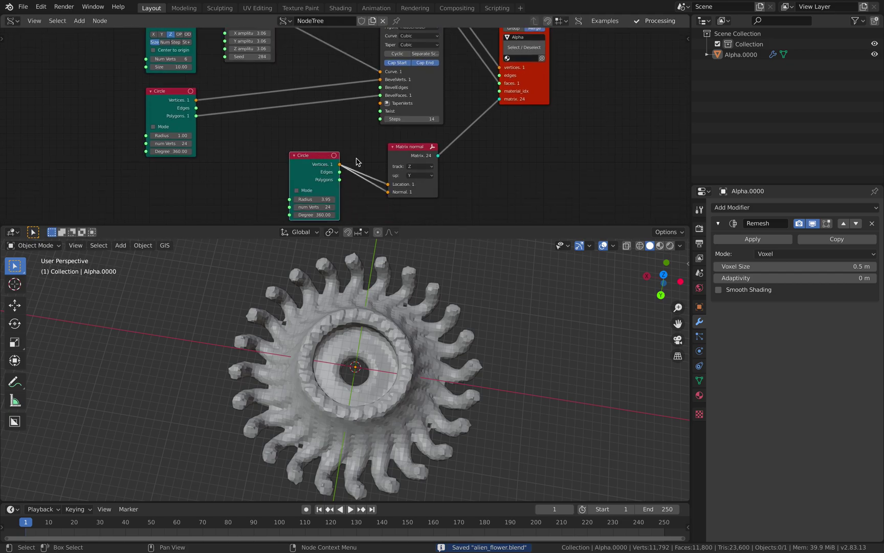
left_click_drag(399, 148, 390, 128)
scroll(366, 123, "down", 1)
middle_click_drag(353, 117, 357, 155)
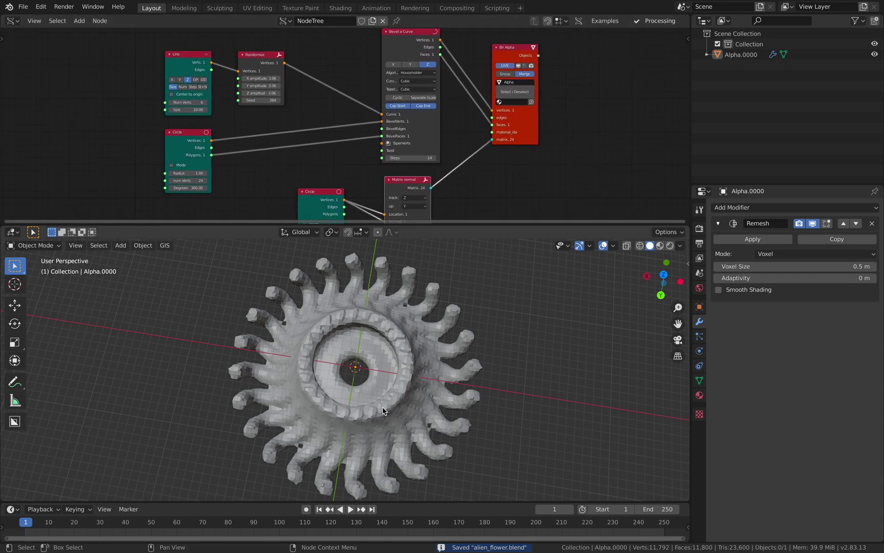
Save the file, and save a new incremented version as alien_flower1.blend
middle_click_drag(389, 328, 404, 338)
left_click(23, 6)
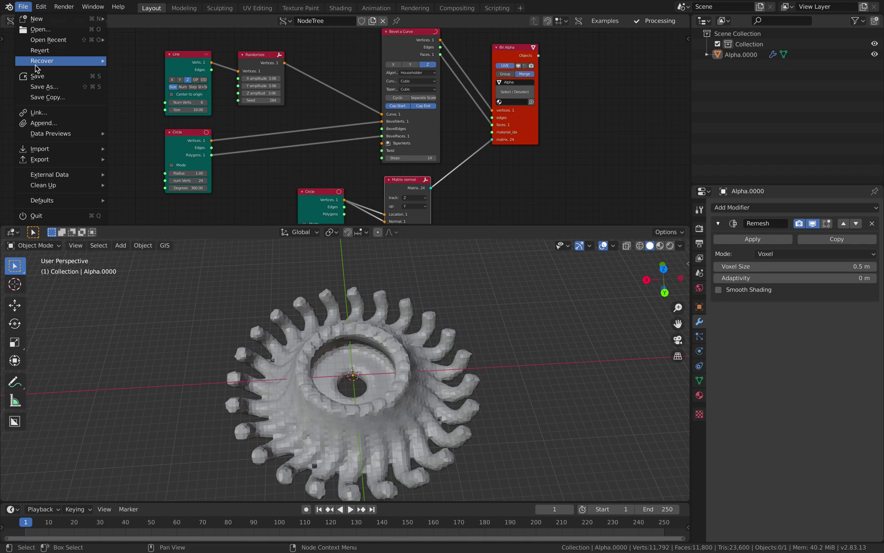
left_click(38, 76)
left_click(23, 6)
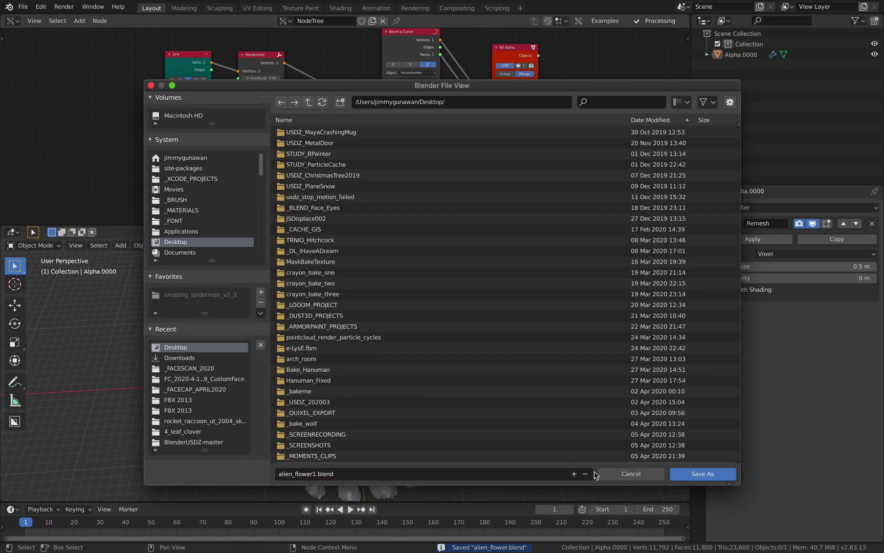
left_click(698, 474)
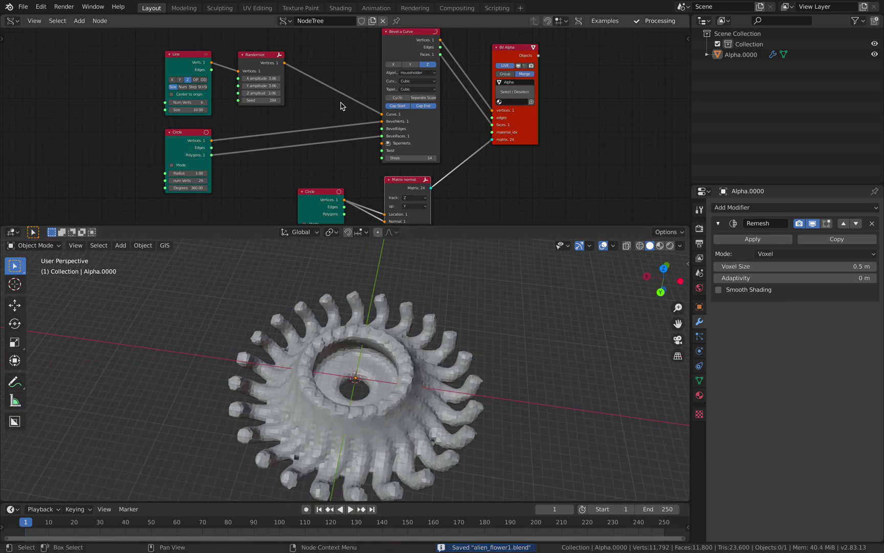
Add a Noise Displace node and insert it on the link between Randomize and Bevel a Curve
middle_click_drag(341, 104, 341, 117)
left_click_drag(417, 137, 421, 131)
left_click_drag(517, 135, 538, 143)
middle_click_drag(345, 110, 347, 136)
key("shift+a")
left_click(316, 90)
type("noise")
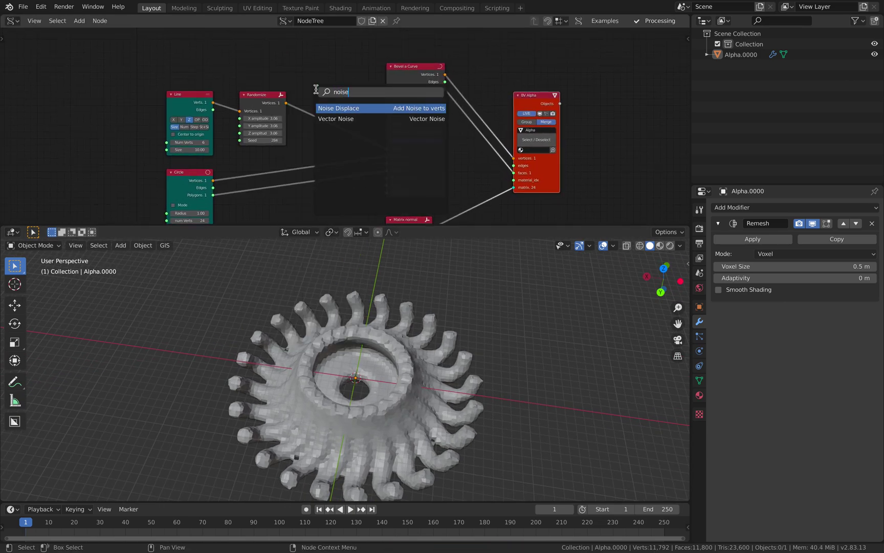
left_click(324, 108)
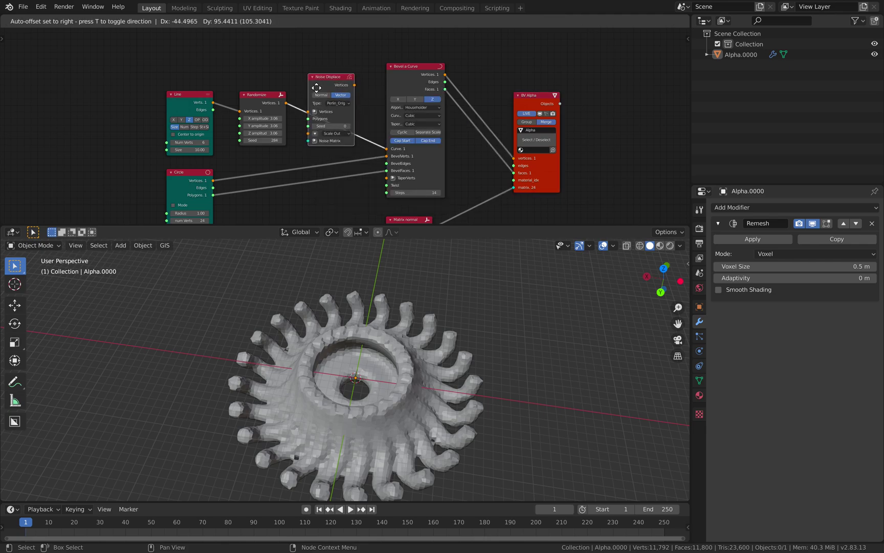
left_click(318, 91)
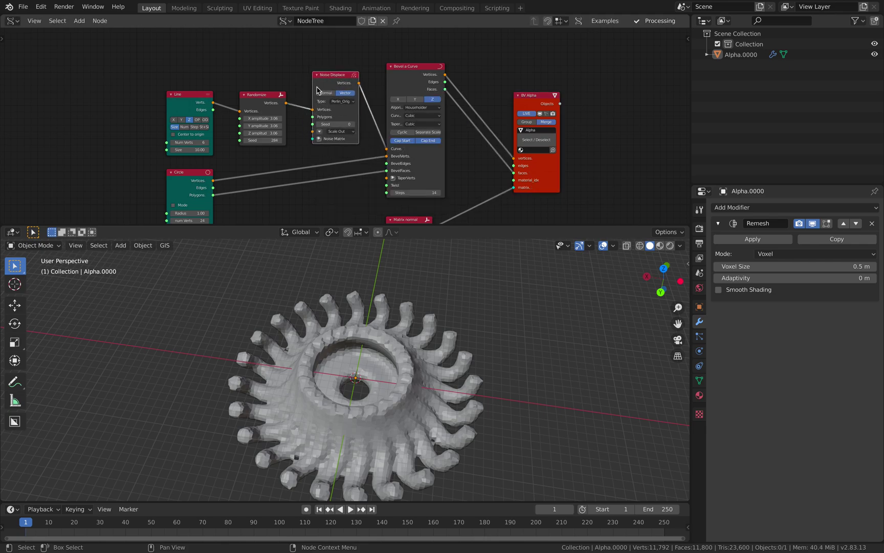
Add a Matrix In node and connect it to Noise Displace's Noise Matrix input
left_click(319, 138)
left_click_drag(218, 117, 201, 38)
left_click(324, 74)
left_click_drag(330, 39, 331, 103)
middle_click_drag(232, 54, 244, 81)
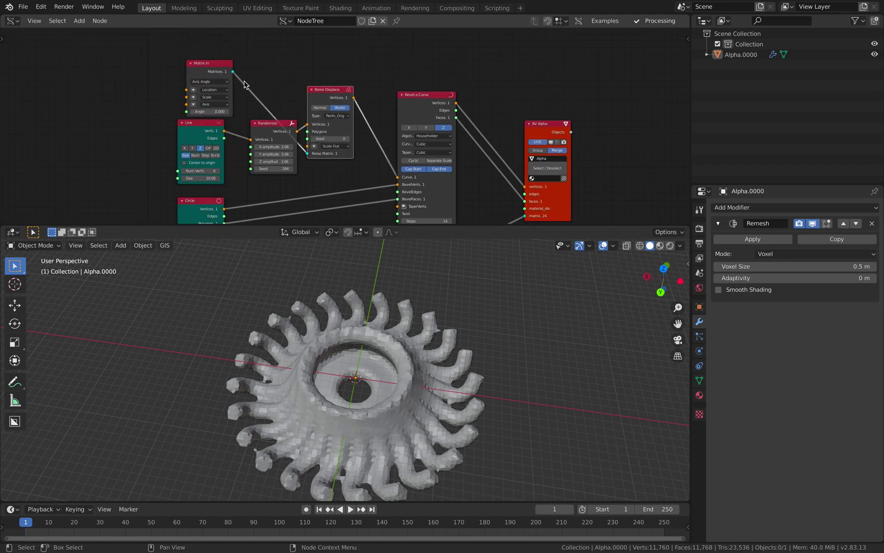
Rearrange the Matrix In, Noise Displace and Bevel a Curve nodes so they no longer crowd each other
left_click_drag(215, 65, 244, 67)
scroll(316, 87, "up", 1)
left_click_drag(337, 88, 350, 79)
left_click_drag(425, 94, 424, 89)
left_click_drag(337, 78, 342, 77)
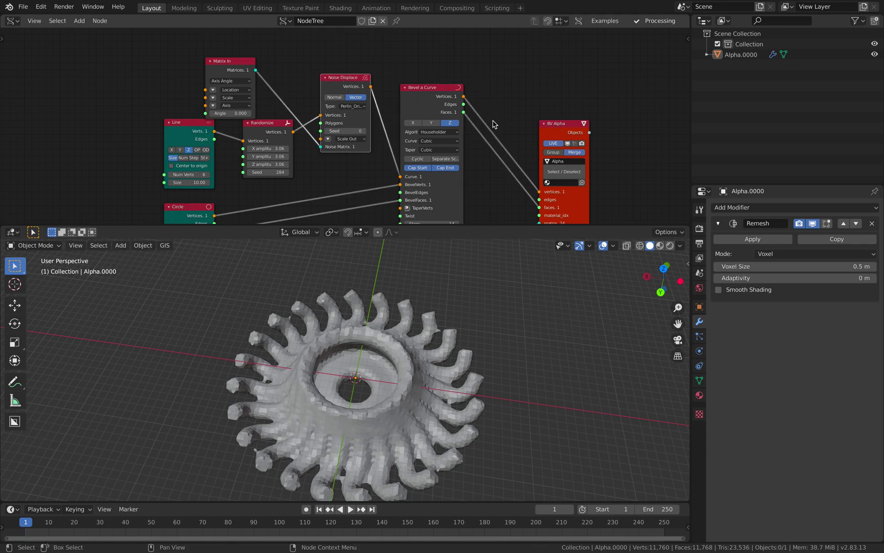
left_click_drag(222, 69, 222, 53)
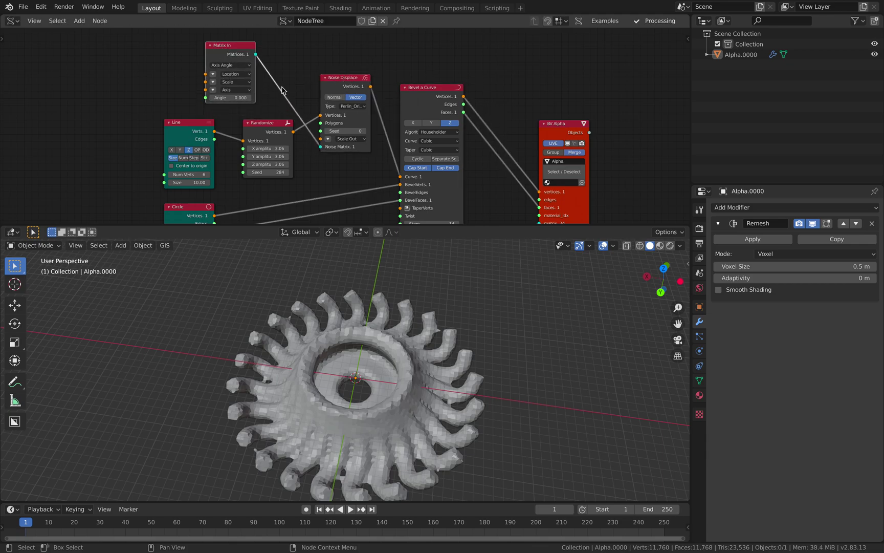
Expand Noise Displace's Scale Out vector and set all three components to 10
left_click(346, 139)
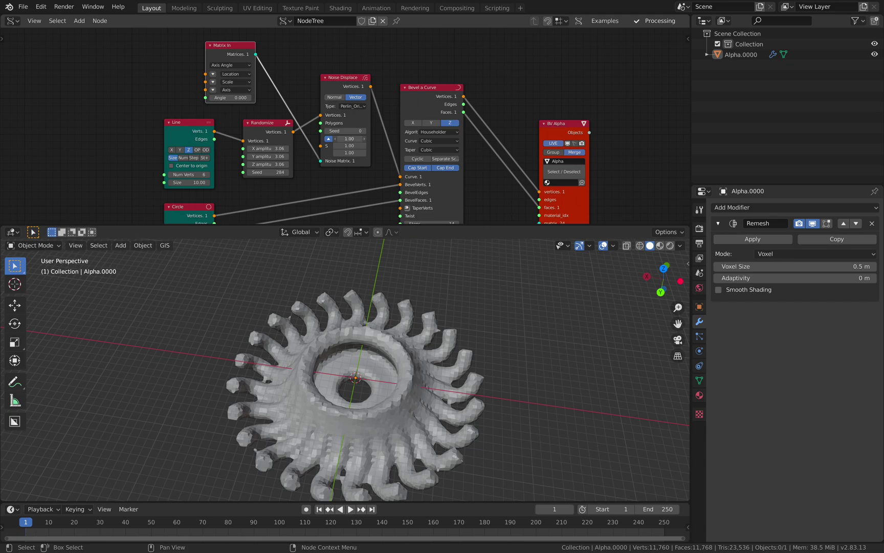
left_click_drag(350, 139, 352, 141)
key("Return")
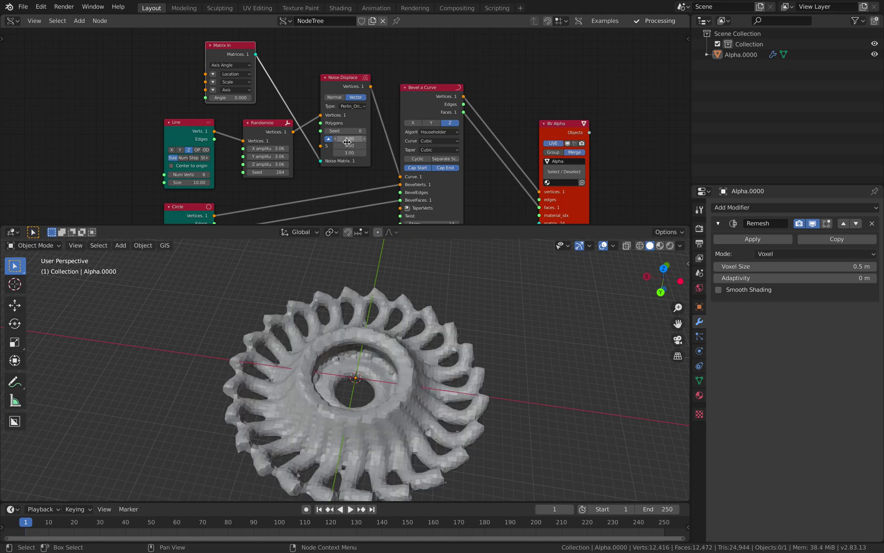
key("Return")
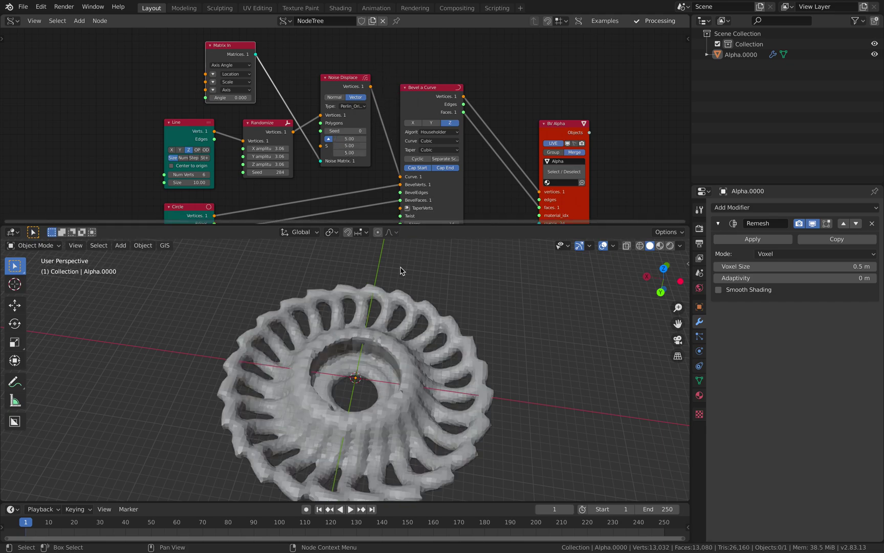
middle_click_drag(401, 271, 411, 274)
left_click_drag(354, 153, 351, 140)
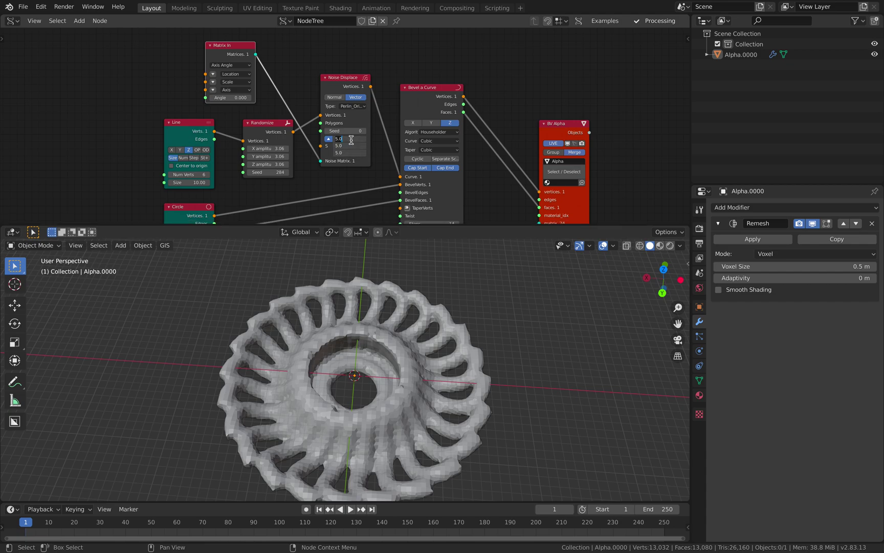
type("10")
key("Return")
Save the file and set the Randomize node's seed to 394
middle_click_drag(408, 358, 356, 243)
middle_click_drag(342, 172, 328, 158)
key("ctrl+s")
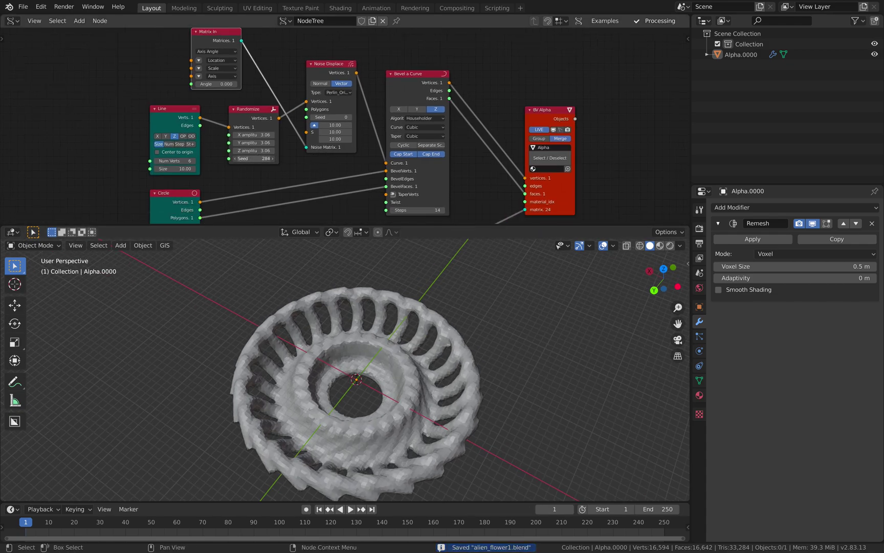
left_click_drag(253, 159, 294, 158)
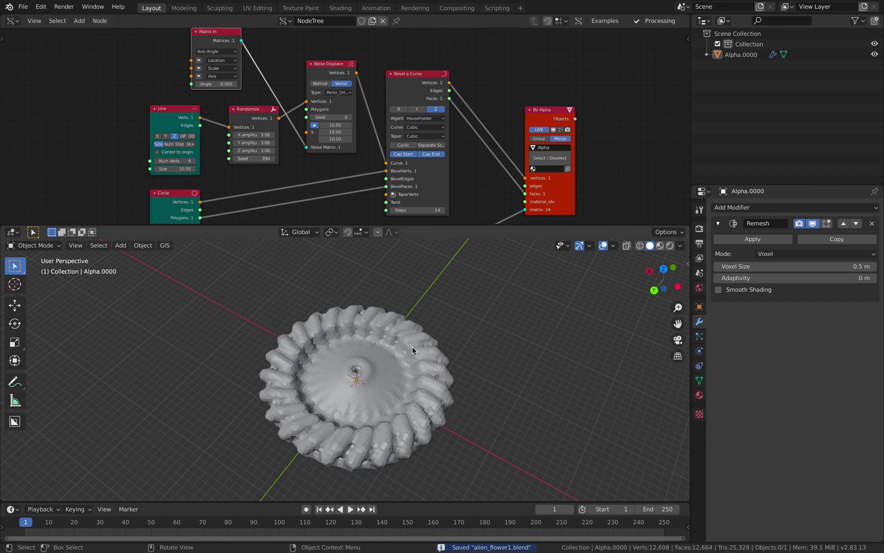
mouse_move(403, 372)
middle_mouse_down()
mouse_move(381, 290)
mouse_move(395, 369)
mouse_move(404, 354)
middle_mouse_up()
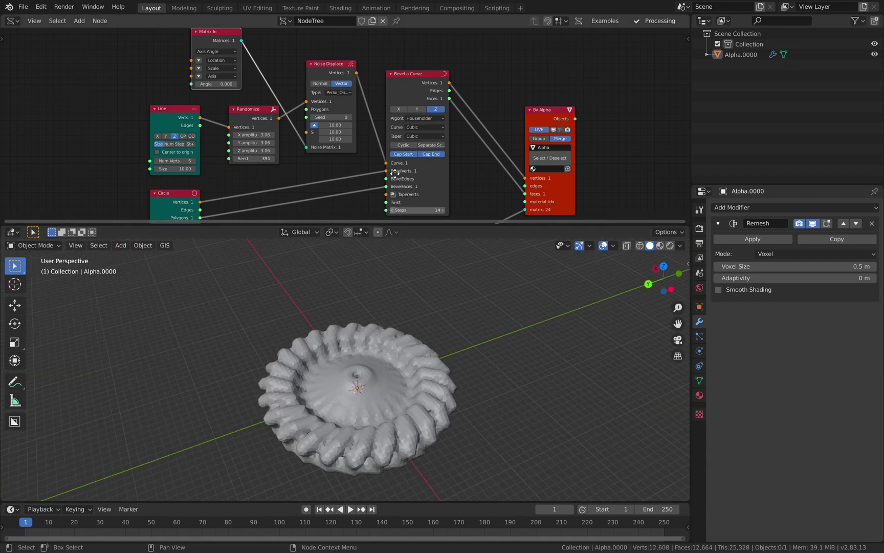
Set the ring Circle feeding Matrix normal to radius 4.25 and 12 vertices, and save the file
middle_click_drag(428, 220, 428, 139)
middle_click_drag(352, 153, 362, 138)
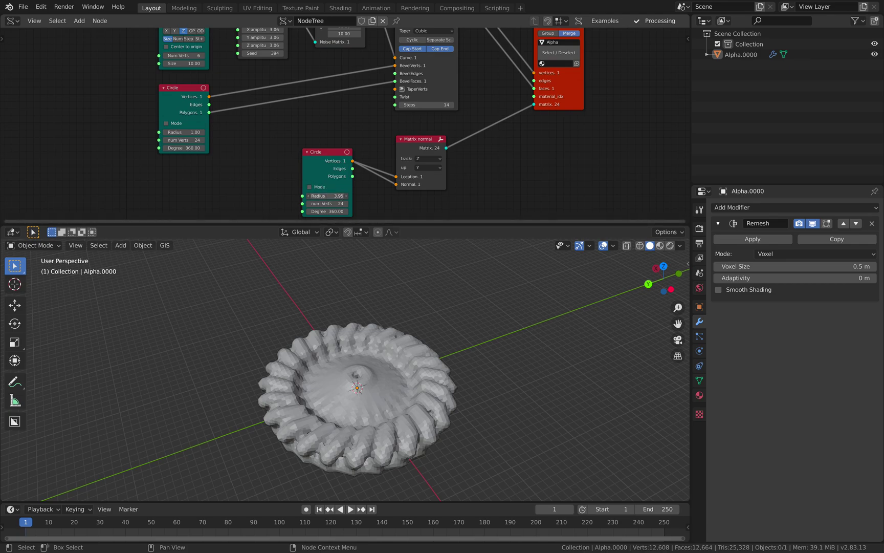
mouse_move(328, 196)
left_mouse_down()
mouse_move(318, 196)
mouse_move(333, 196)
left_mouse_up()
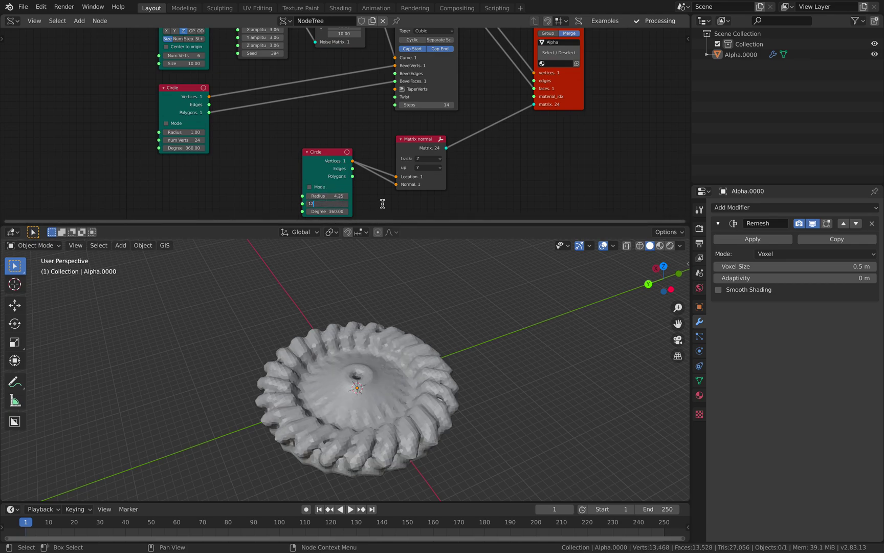
key("Return")
key("ctrl+s")
Set the Randomize node's seed to 480 and Noise Displace's seed to 66, and save the file
middle_click_drag(299, 131, 290, 157)
key("space")
key("space")
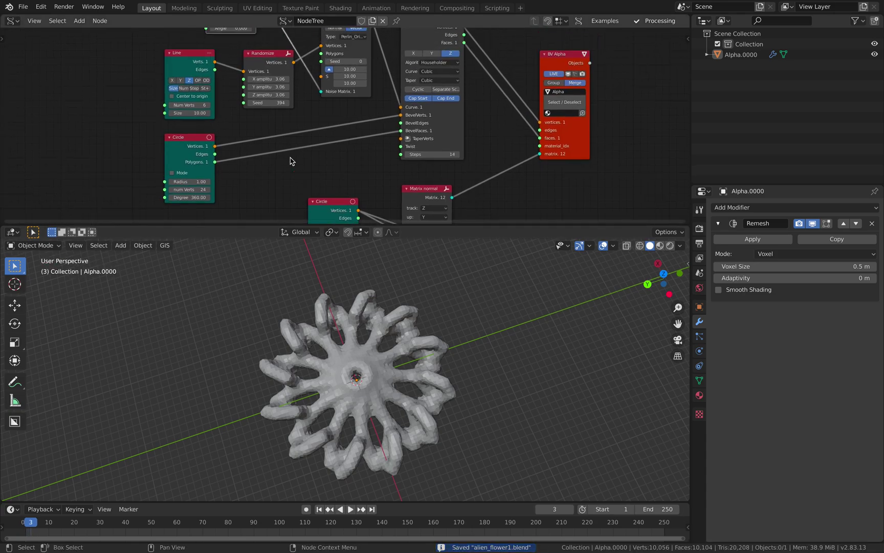
left_click_drag(268, 102, 323, 103)
middle_click_drag(140, 95, 141, 167)
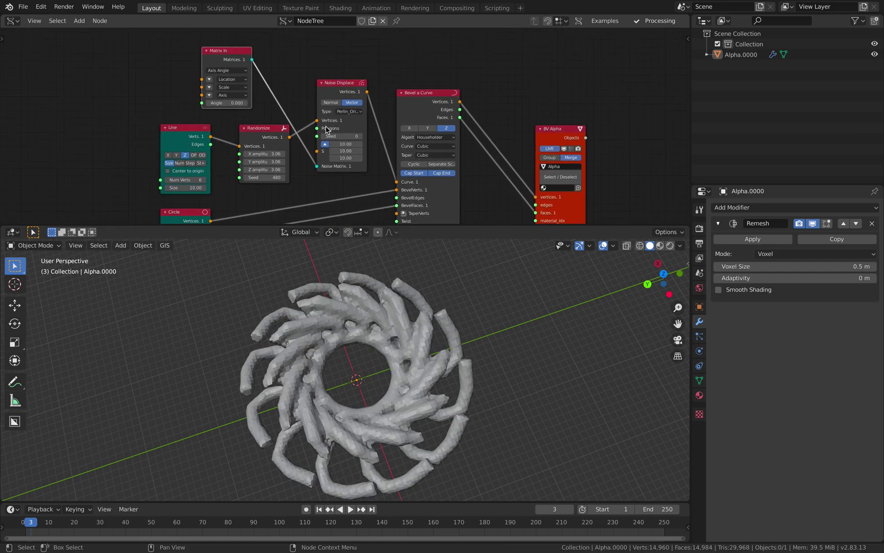
left_click_drag(346, 136, 351, 143)
middle_click_drag(461, 394, 373, 334)
key("ctrl+s")
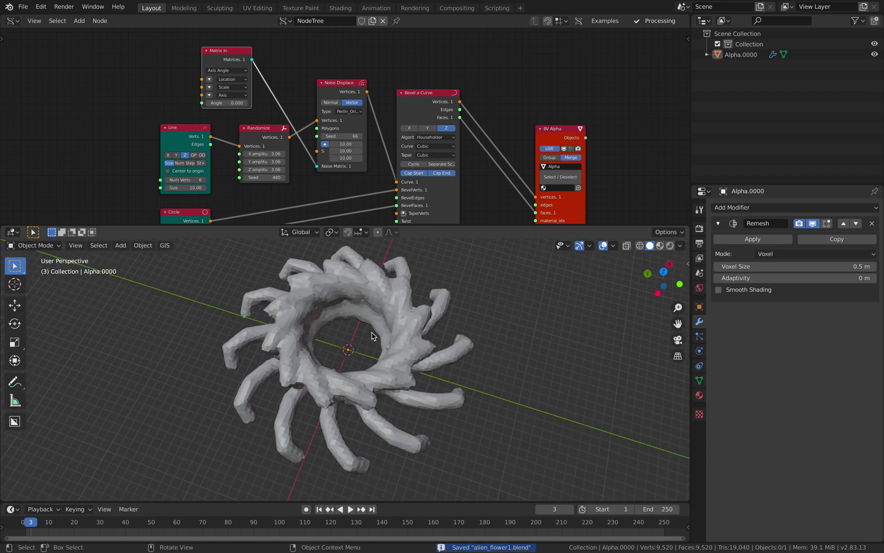
Set the Remesh modifier's voxel size to 1 m and inspect the coarser flower
middle_click_drag(372, 336, 450, 321)
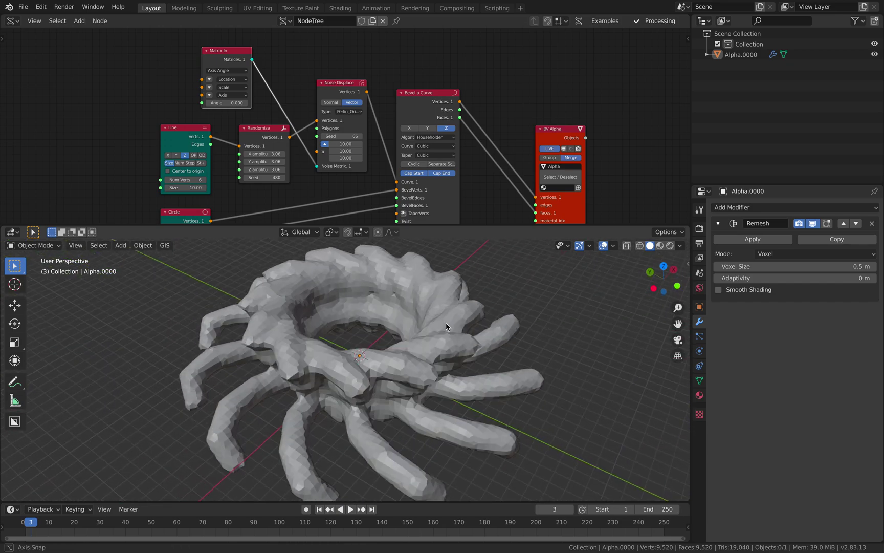
double_click(766, 269)
type("1")
key("Return")
middle_click_drag(594, 327, 620, 314)
scroll(451, 284, "down", 1)
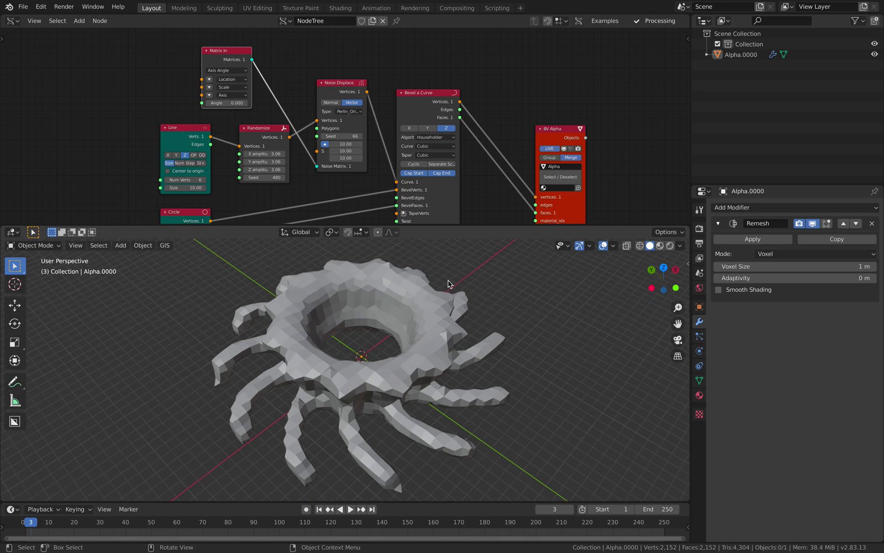
Set the Randomize node's seed to 668 and Noise Displace's seed to 108
middle_click_drag(314, 179, 316, 177)
left_click_drag(279, 174, 348, 174)
left_click_drag(352, 133, 368, 133)
middle_click_drag(394, 359, 435, 364)
Set the Remesh modifier's voxel size to 0.5 m and save the file
left_click(789, 271)
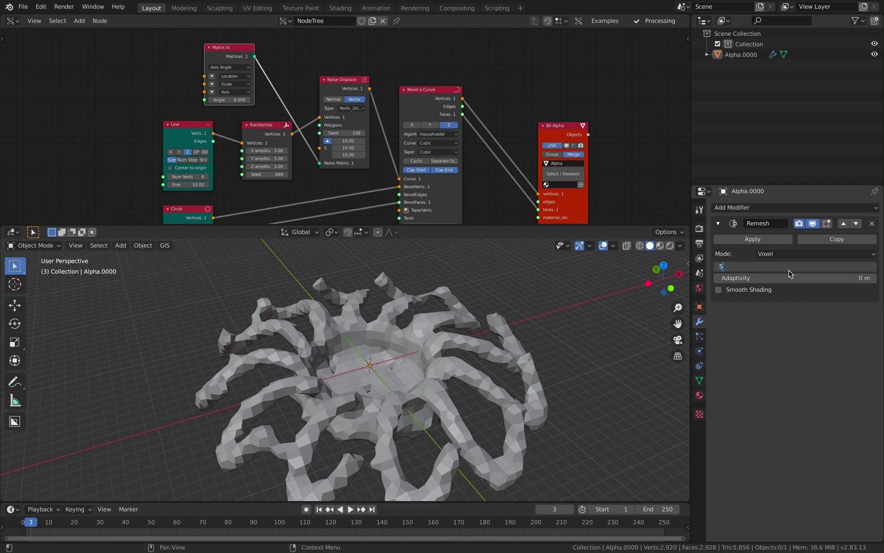
key("Return")
left_click_drag(802, 277, 716, 278)
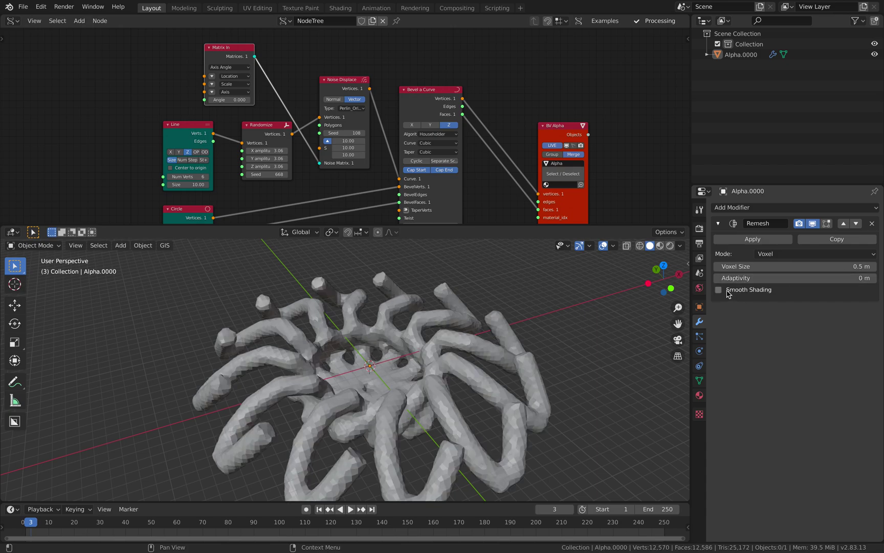
middle_click_drag(433, 345, 336, 290)
key("ctrl+s")
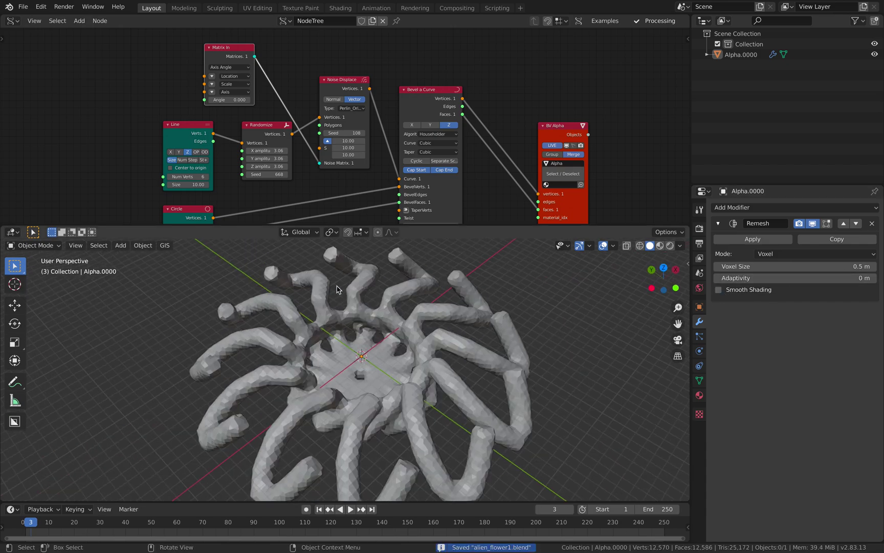
Open the earlier Blender project that contains the AlienFlower node tree and the coloured flower variations
left_click(23, 7)
mouse_move(44, 41)
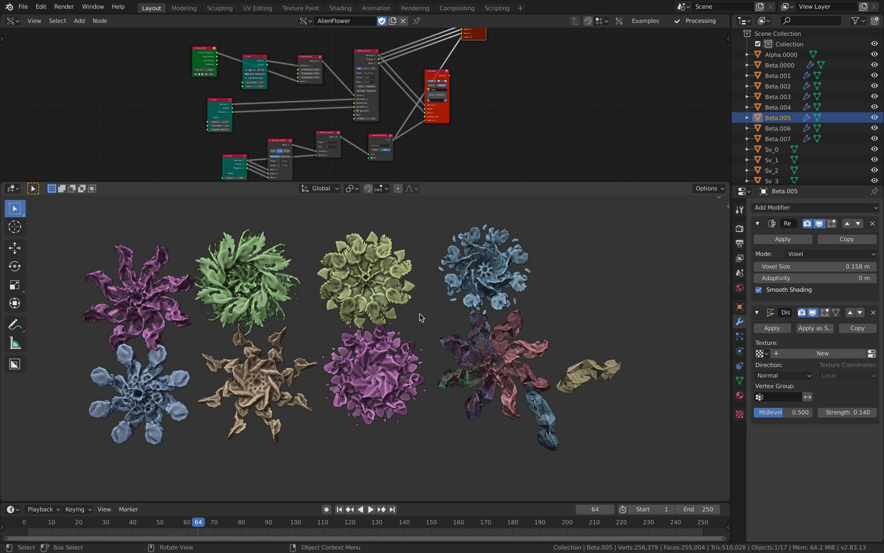
Enlarge the node editor area and delete the Temporal Viewer node from the AlienFlower tree
scroll(420, 317, "up", 2)
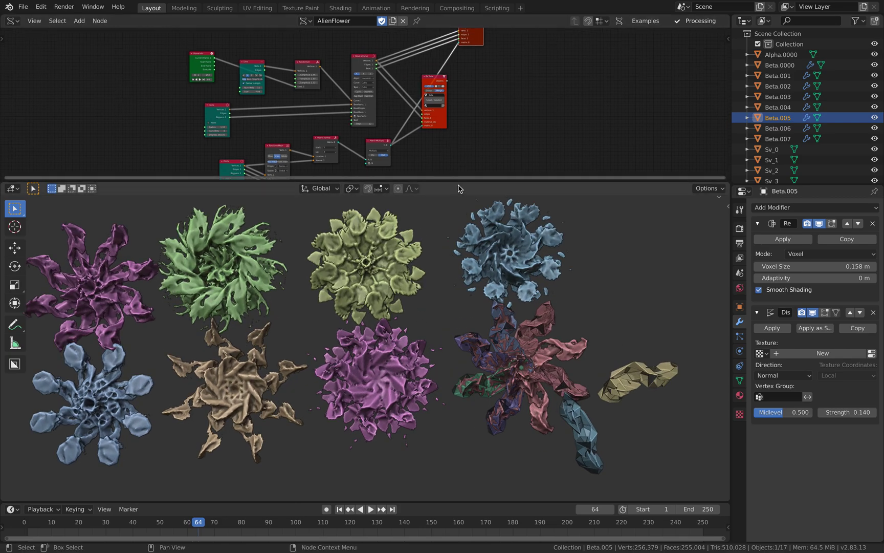
left_click_drag(461, 183, 453, 342)
scroll(523, 217, "up", 4)
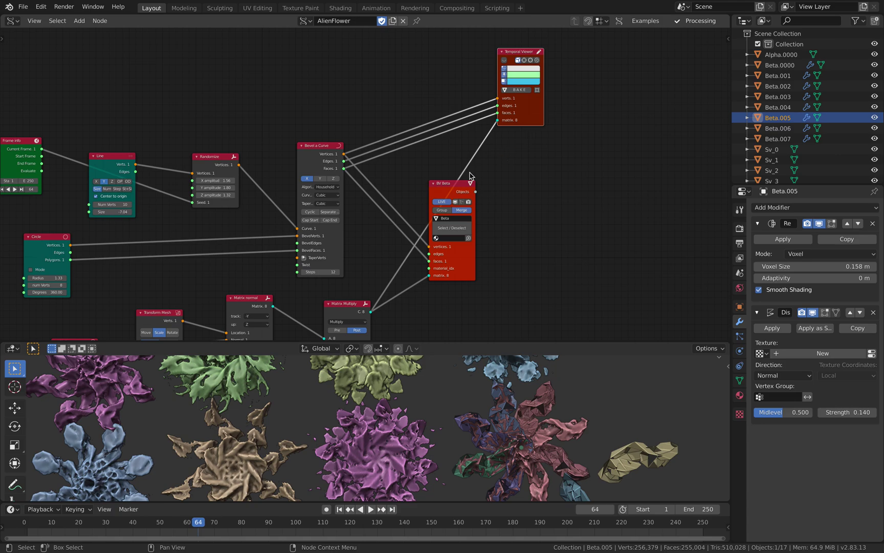
key("x")
Space out the BV Beta, Matrix Multiply, Matrix normal and Transform Mesh nodes for a tidier layout
left_click_drag(449, 187, 434, 189)
middle_click_drag(431, 191, 503, 119)
left_click_drag(410, 231, 429, 227)
left_click_drag(314, 225, 352, 238)
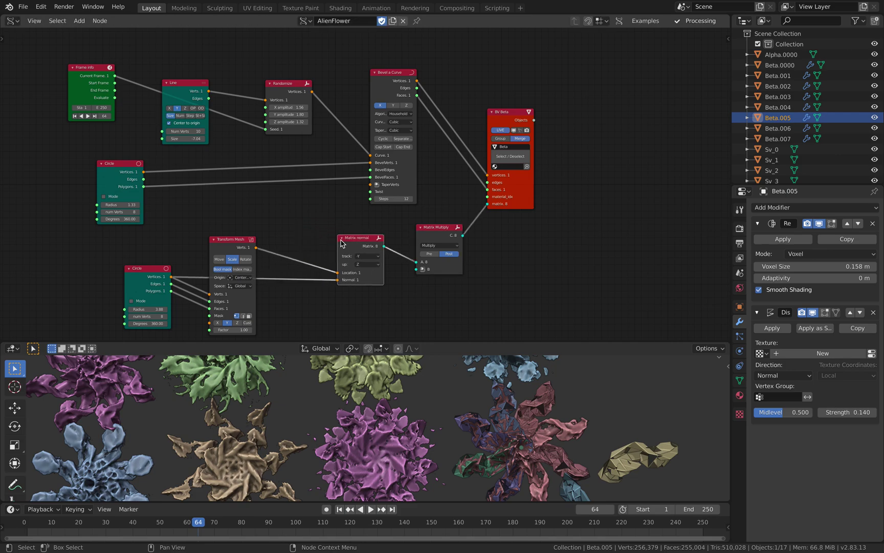
middle_click_drag(334, 242, 383, 224)
left_click_drag(293, 223, 326, 206)
Connect the Matrix normal output directly to BV Beta's matrix input and delete the Matrix Multiply node
left_click(482, 220)
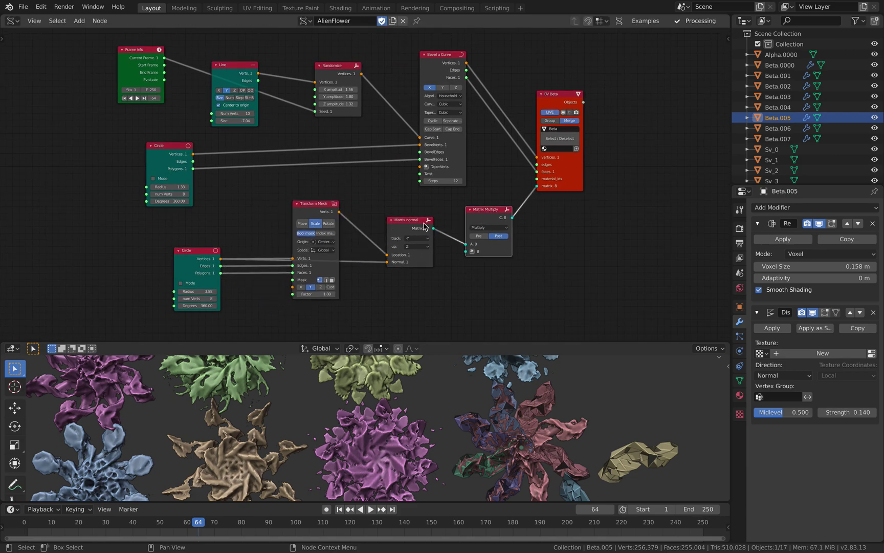
left_click_drag(433, 229, 498, 214)
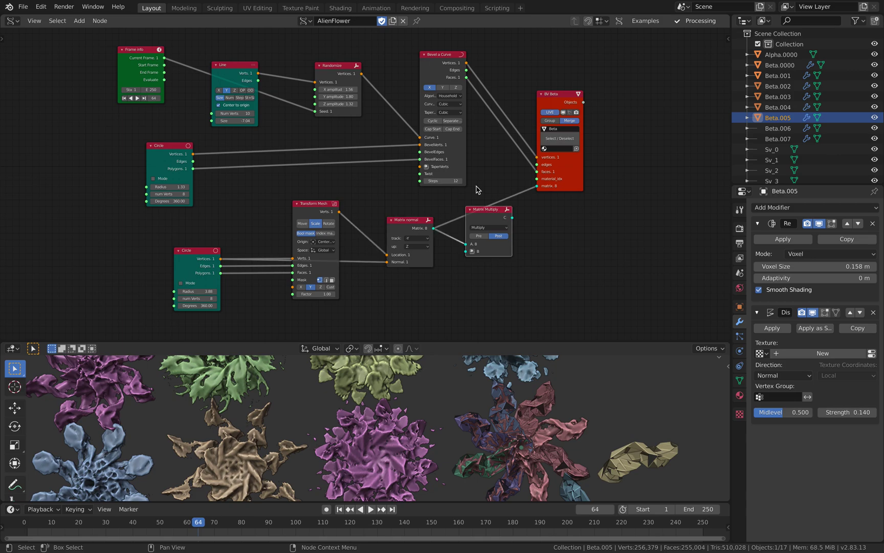
key("Delete")
Rearrange the Randomize, Frame info and Line nodes and place the bevel Circle node beside Bevel a Curve
left_click_drag(339, 83, 344, 70)
mouse_move(250, 78)
left_mouse_down()
mouse_move(95, 67)
mouse_move(245, 93)
left_mouse_up()
left_click_drag(82, 64, 201, 51)
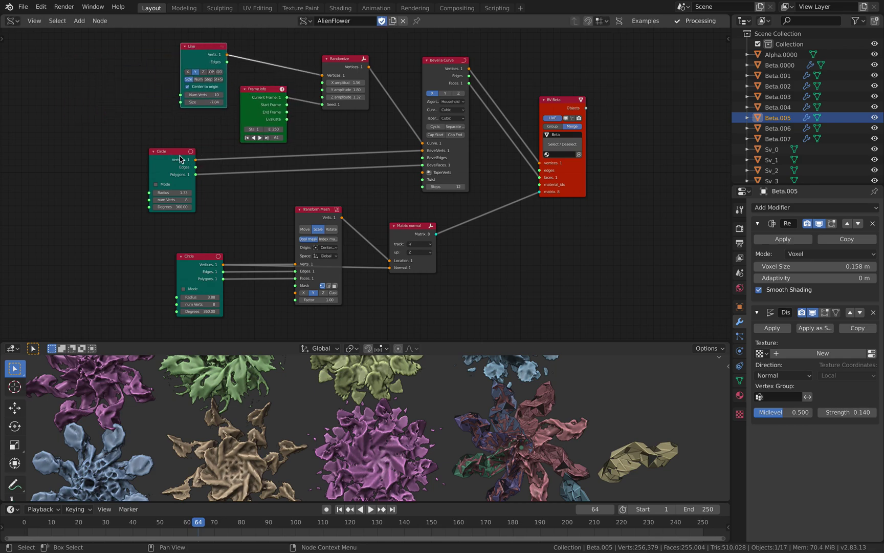
left_click_drag(180, 159, 369, 140)
scroll(385, 182, "up", 1)
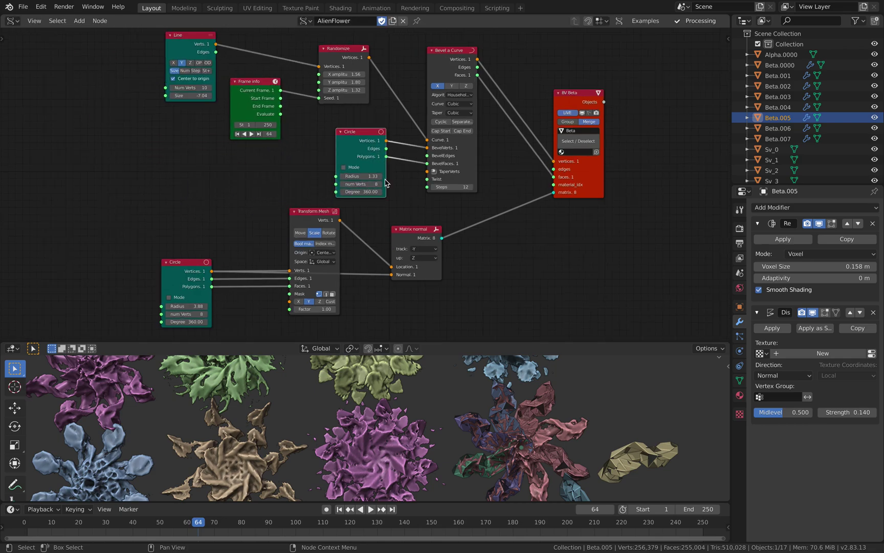
scroll(386, 182, "up", 1)
Enlarge the 3D viewport area and remove the Displace modifier from Beta.005
scroll(483, 361, "down", 3)
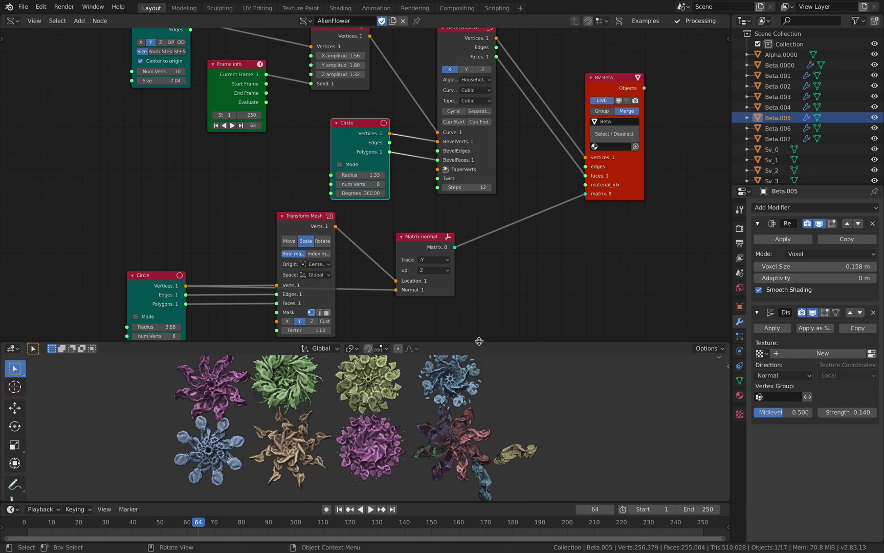
left_click_drag(479, 341, 442, 203)
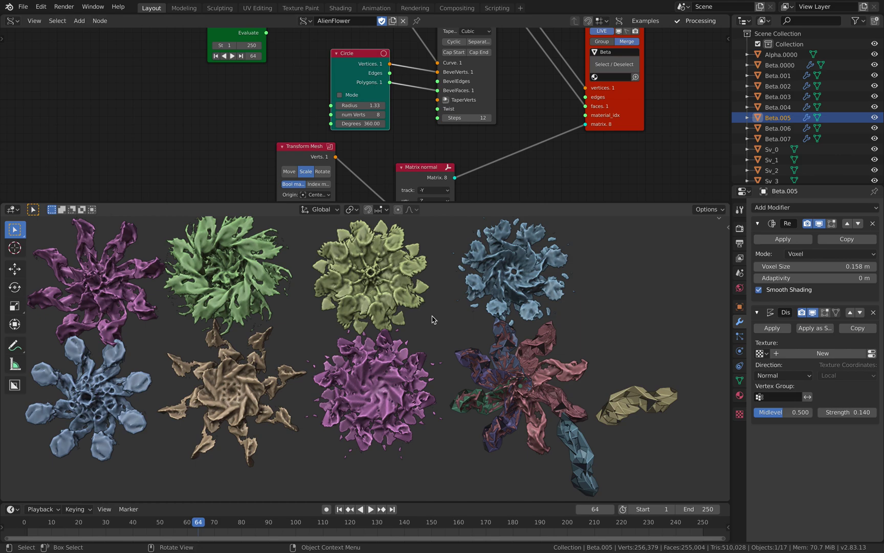
left_click(873, 314)
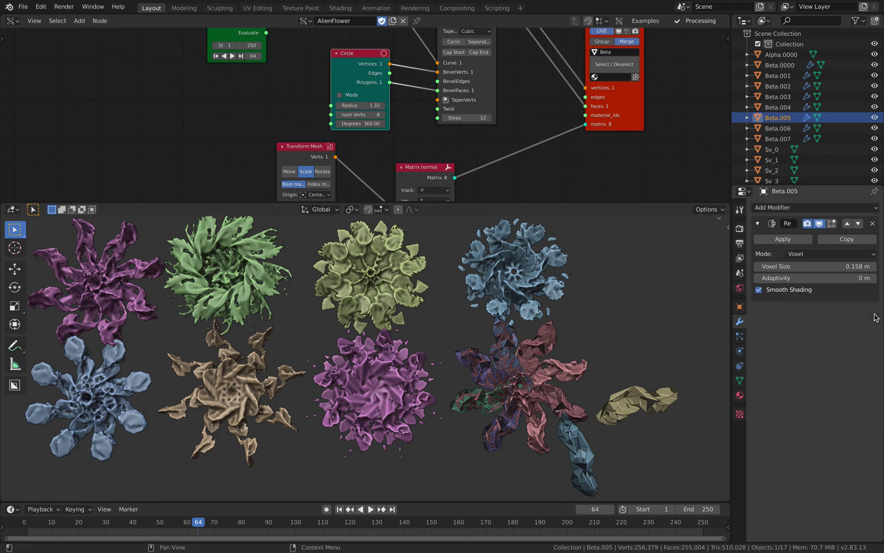
Save the project as a new file named alien_spider_005.blend on the Desktop
left_click(23, 6)
left_click(56, 88)
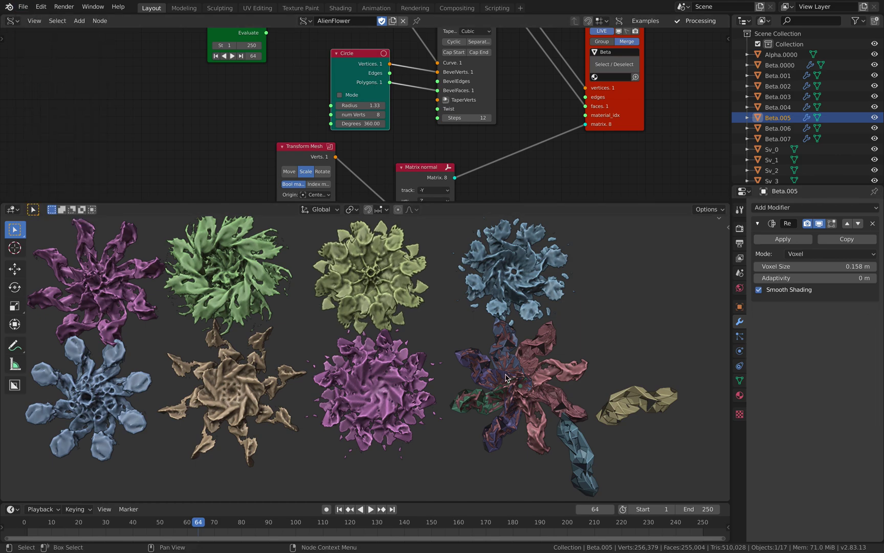
left_click(576, 476)
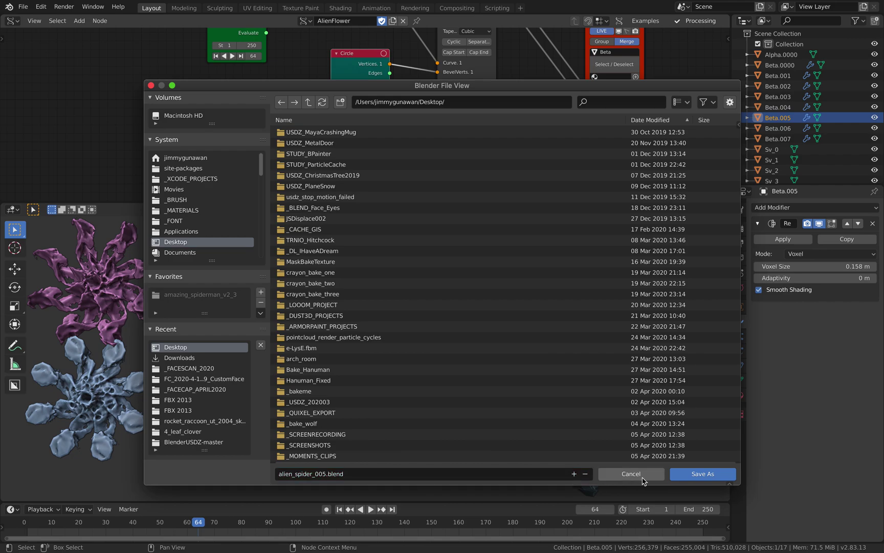
left_click(687, 477)
Delete all existing objects so the node tree regenerates a single fresh flower, and view it up close
key("a")
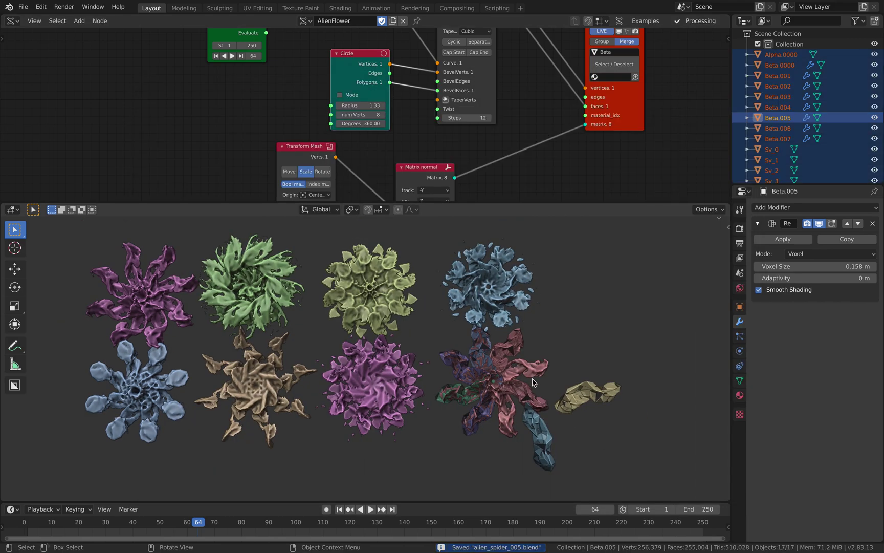
key("x")
left_click(532, 382)
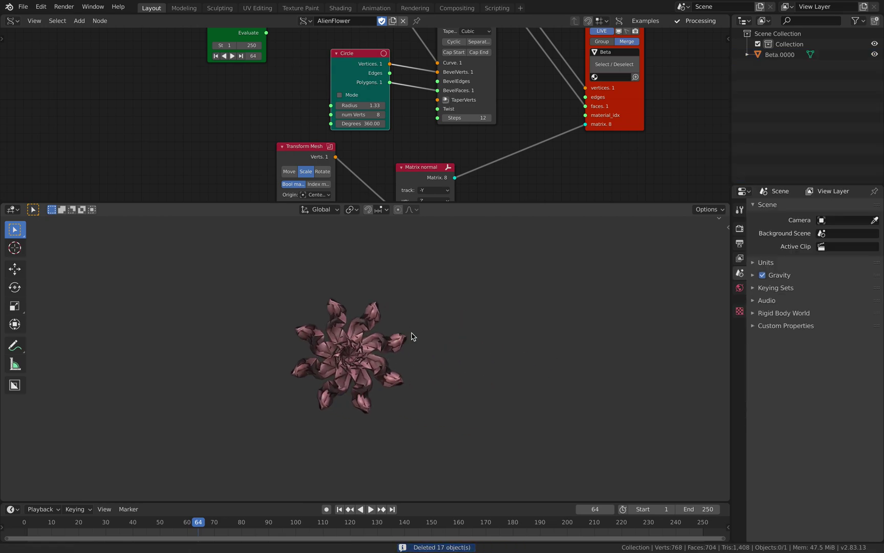
middle_click_drag(405, 351, 380, 328)
Enable Cap Start and Cap End on the Bevel a Curve node and save the file
middle_click_drag(402, 100, 345, 149)
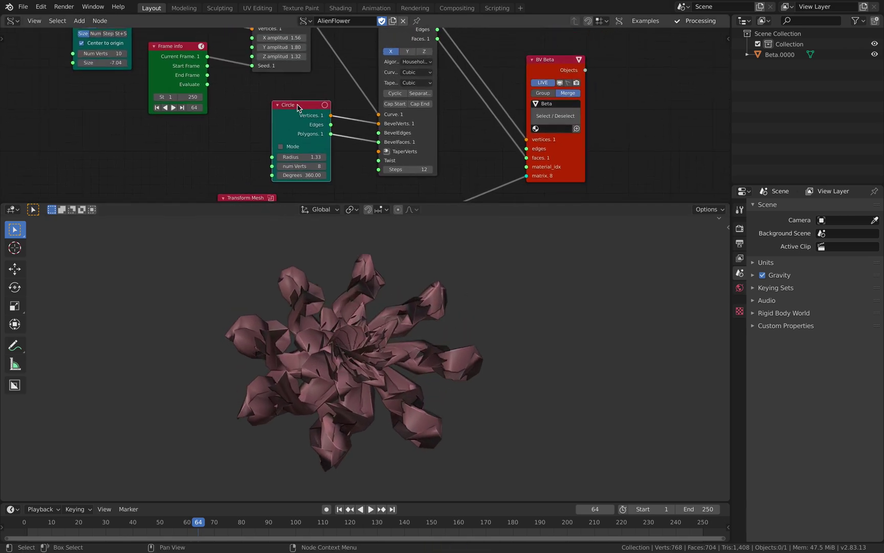
middle_click_drag(297, 105, 303, 121)
key("ctrl+s")
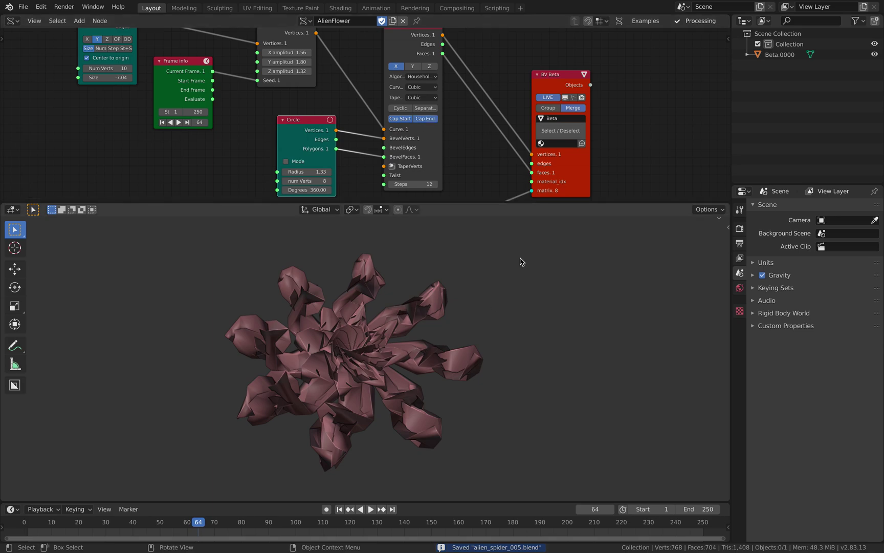
Step the timeline through the random flower variations and stop at frame 73
key("Right")
key("Left")
key("Right")
key("Right")
key("Right")
key("Right")
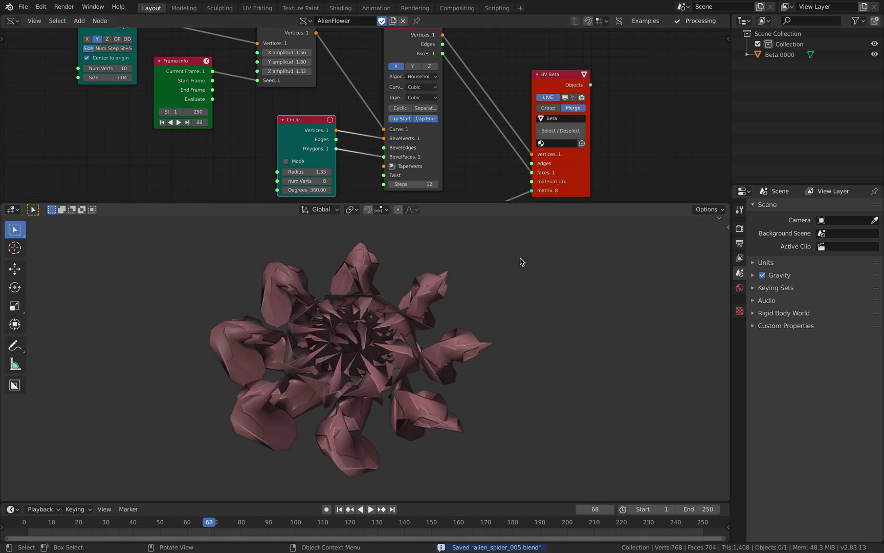
key("Right")
key("Right")
key("Right")
key("Right")
key("Right")
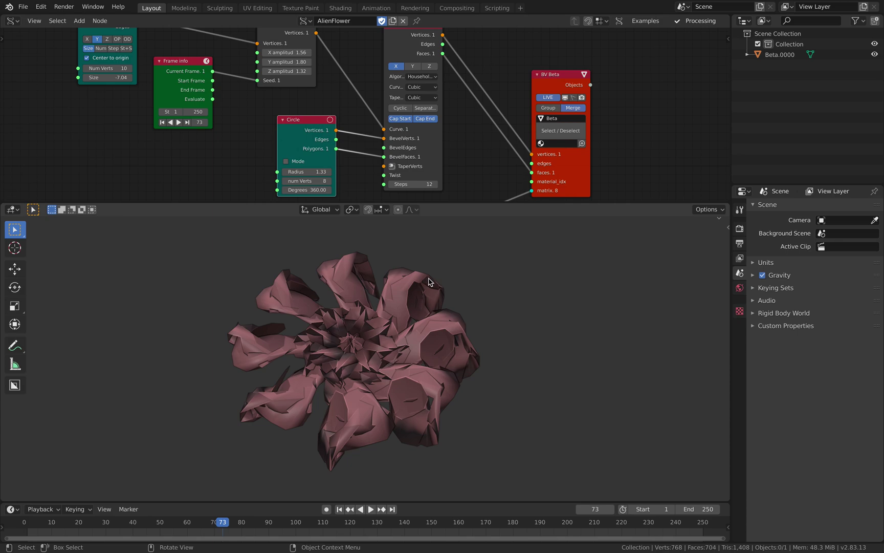
Add a Remesh modifier to the Beta.0000 flower object
left_click(429, 281)
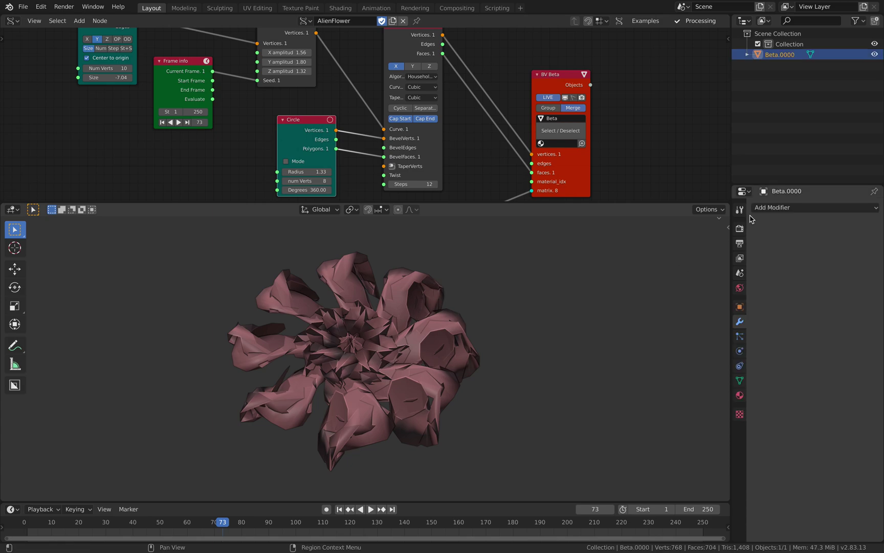
left_click(772, 207)
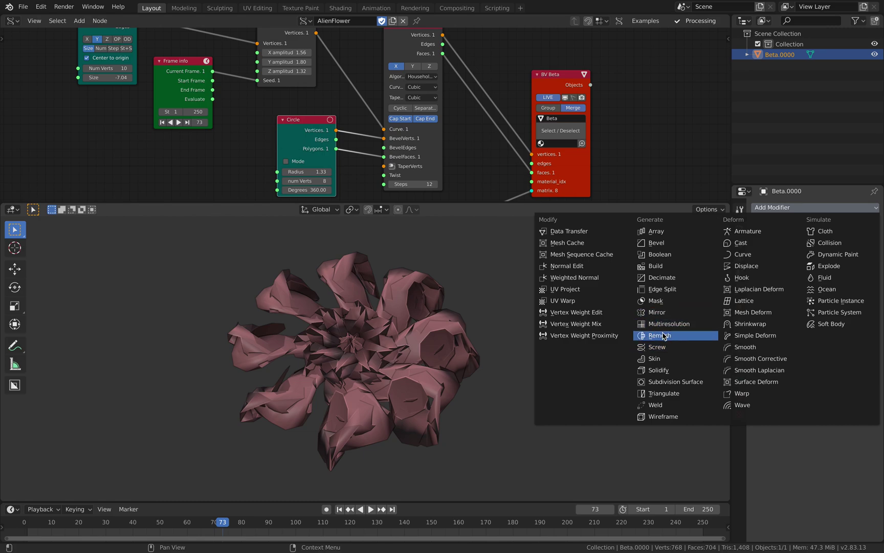
key("Return")
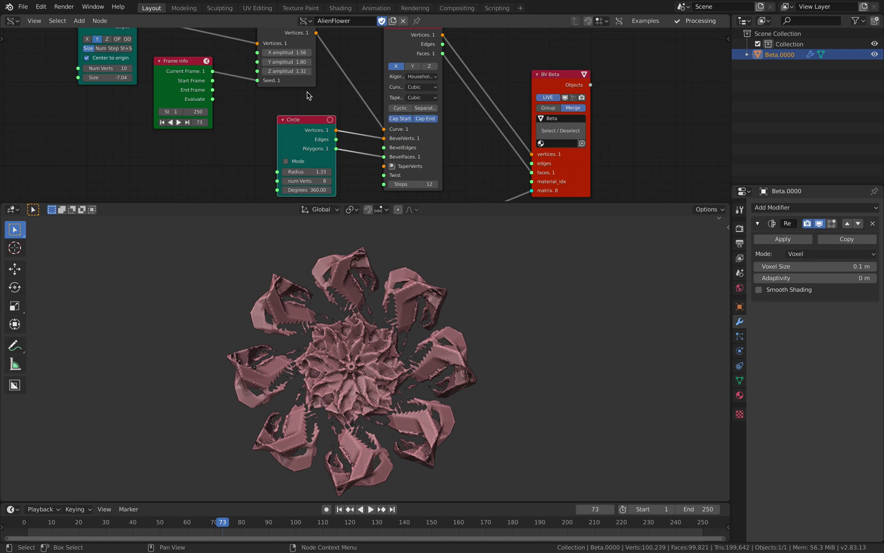
Set the bevel Circle node's radius to 1.99 and shift the Line node slightly
middle_click_drag(307, 96, 332, 105)
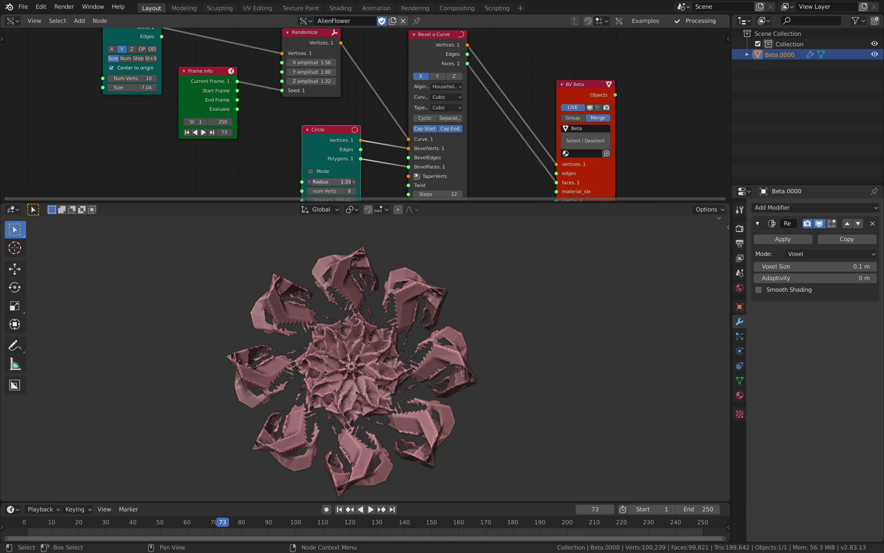
left_click_drag(332, 182, 388, 181)
middle_click_drag(268, 130, 277, 155)
left_click_drag(153, 71, 163, 69)
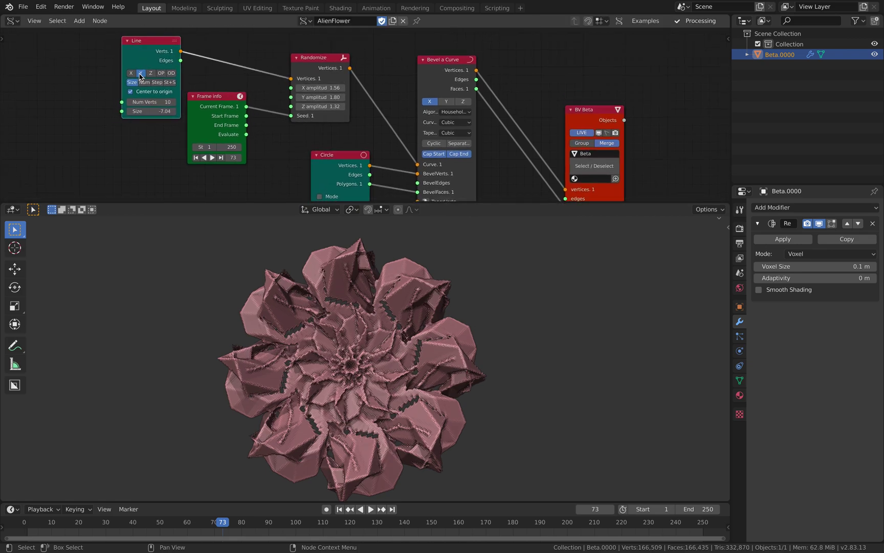
Try the X and Z directions on the Line node and undo each change
left_click(131, 73)
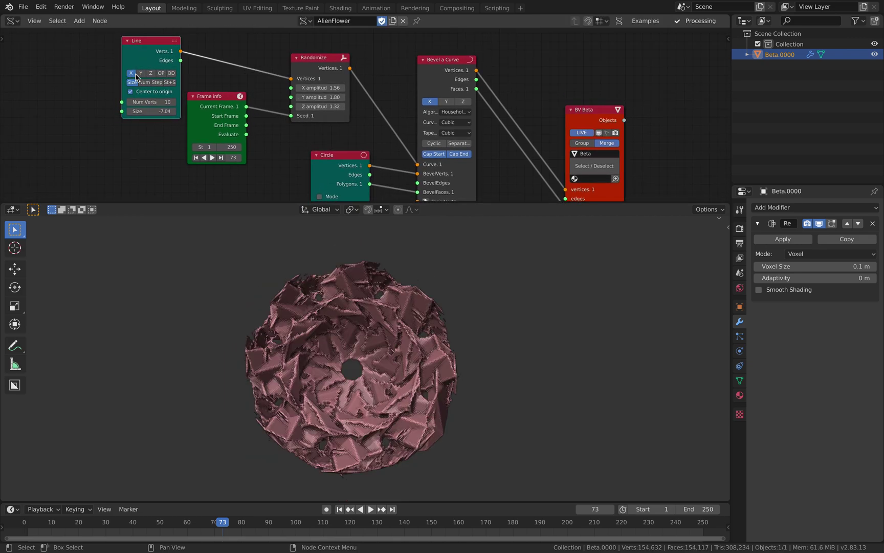
key("ctrl+z")
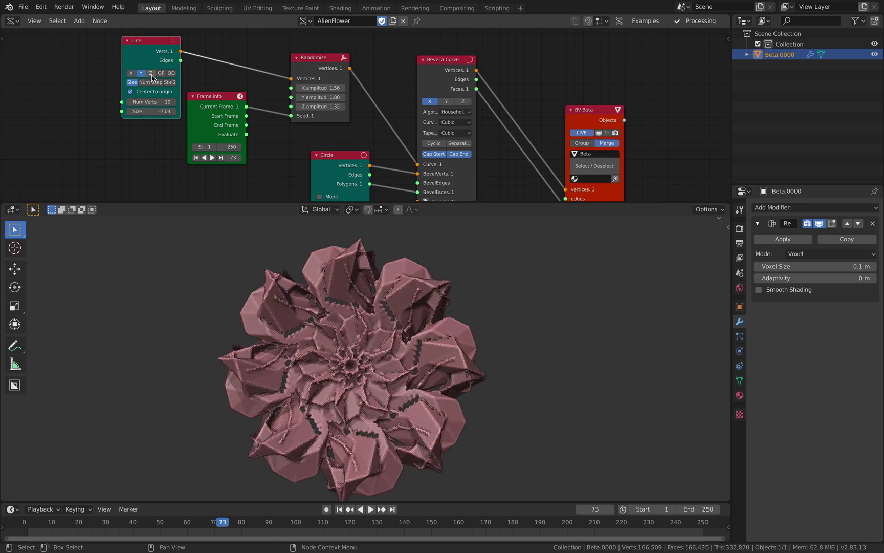
left_click(151, 73)
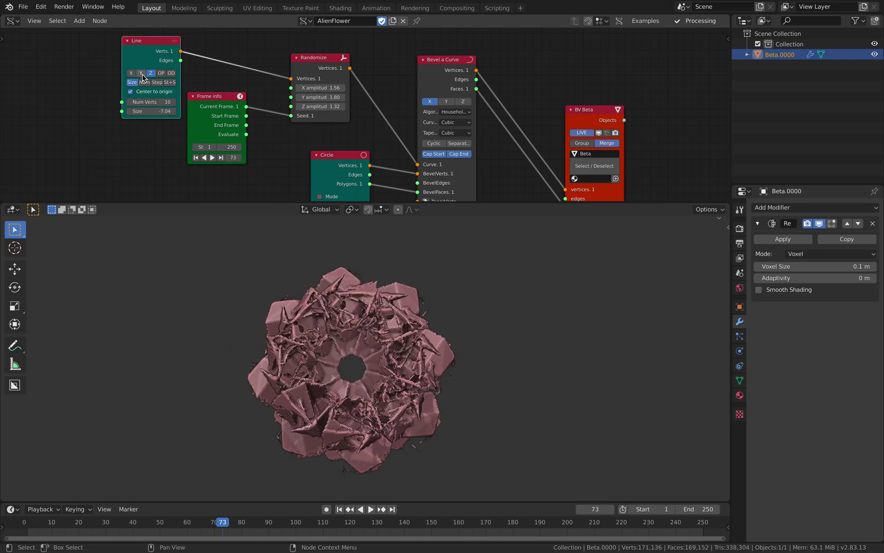
key("ctrl+z")
Try other track axes such as -Z and X on the Matrix normal node, returning it to -Y
middle_click_drag(480, 167, 475, 87)
left_click_drag(401, 108, 426, 108)
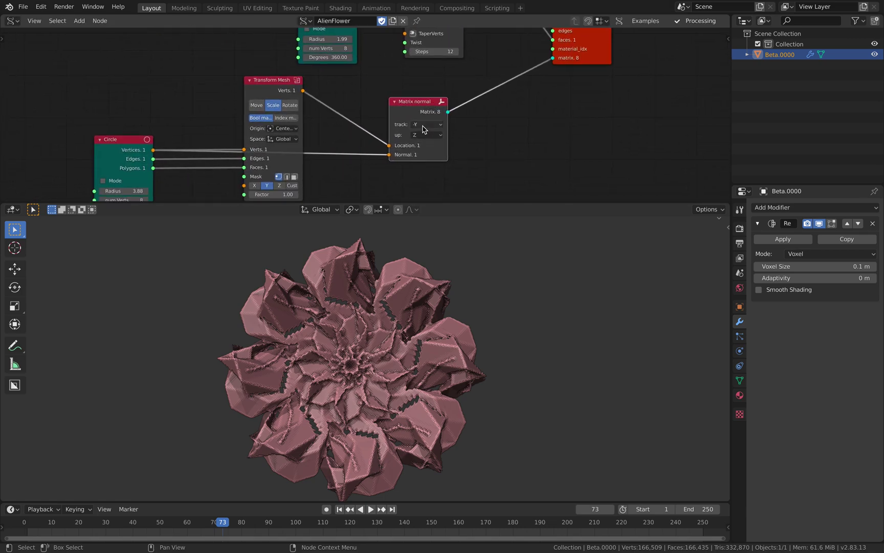
scroll(423, 132, "down", 1, "ctrl")
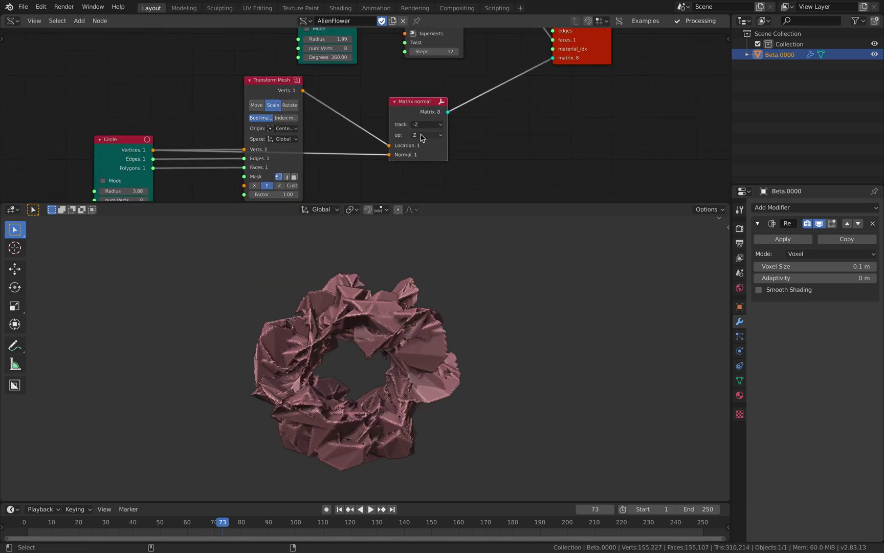
scroll(422, 132, "down", 1, "ctrl")
scroll(422, 125, "down", 1, "ctrl")
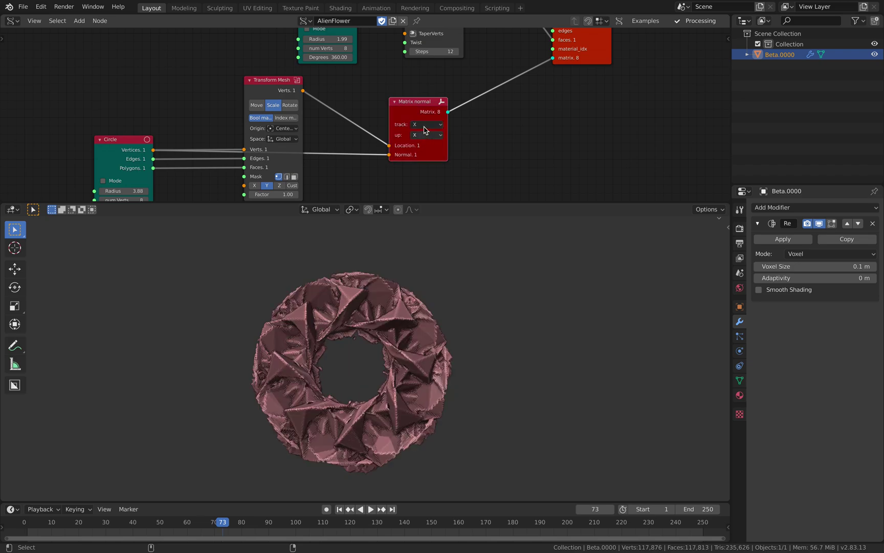
scroll(424, 131, "up", 1, "ctrl")
scroll(423, 129, "up", 1, "ctrl")
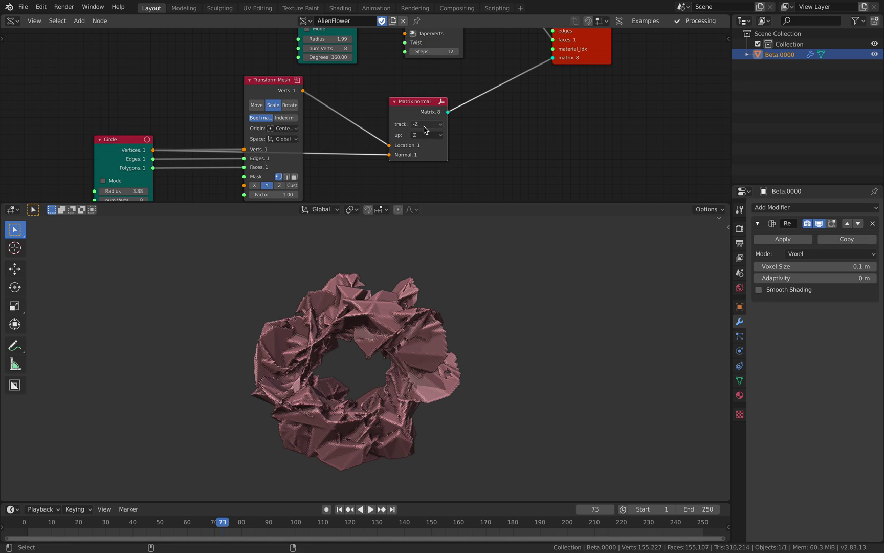
scroll(423, 129, "up", 1, "ctrl")
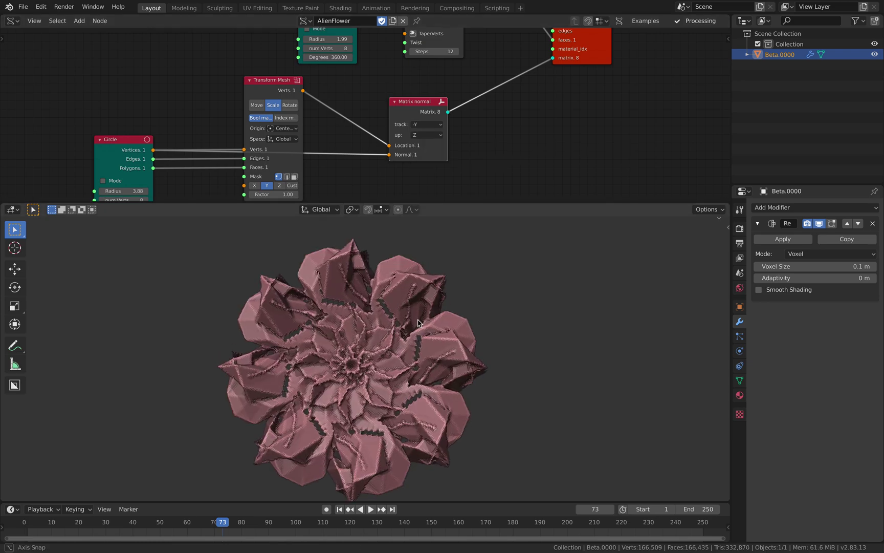
Reposition the ring Circle node and place the Transform Mesh node lower, clear of the other nodes
mouse_move(377, 338)
middle_mouse_down()
mouse_move(378, 362)
mouse_move(376, 346)
middle_mouse_up()
middle_click_drag(234, 81, 287, 42)
left_click_drag(306, 63, 279, 53)
left_click_drag(198, 119, 187, 139)
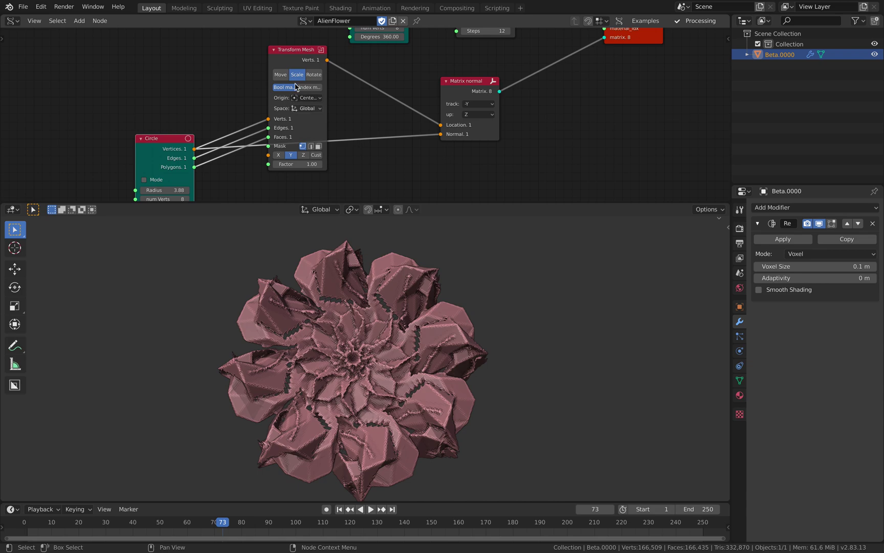
left_click_drag(299, 60, 299, 154)
Set the Transform Mesh node's Y scale factor to 2.00 and inspect the stretched flower
middle_click_drag(299, 153, 314, 54)
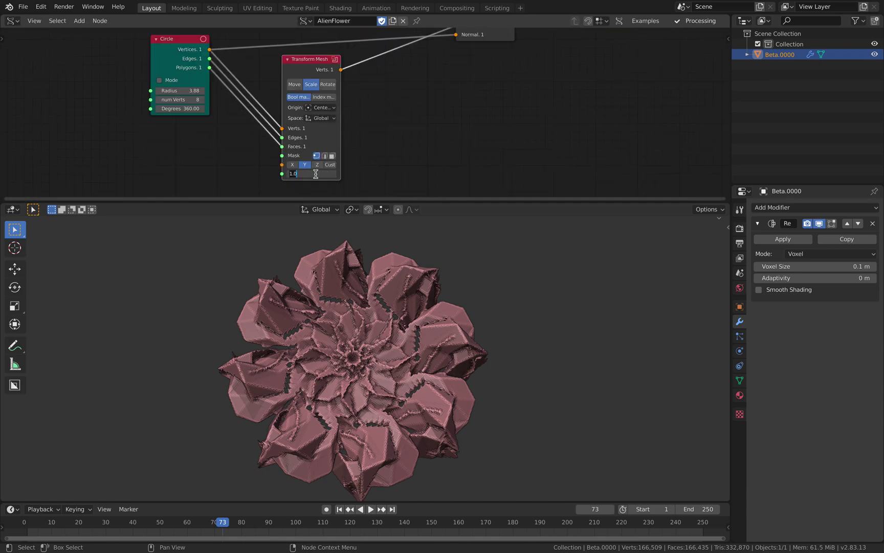
key("Return")
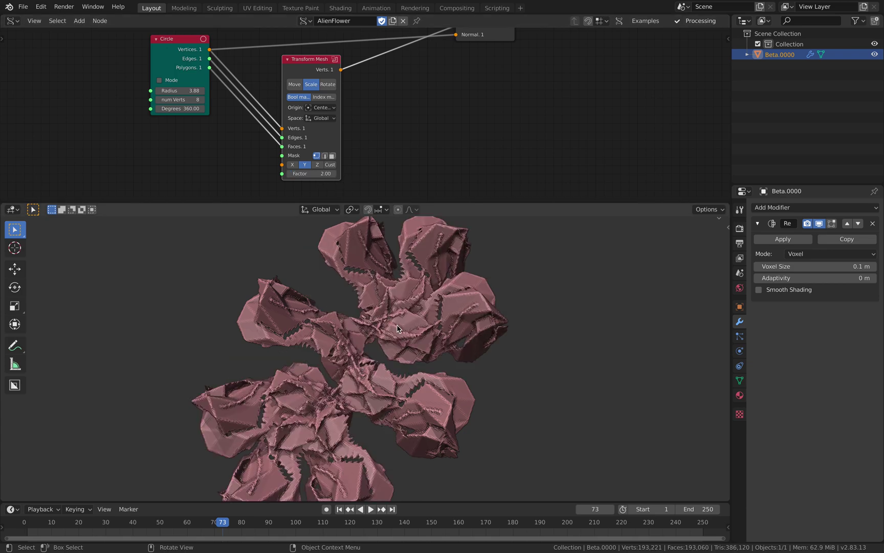
scroll(396, 328, "down", 1)
middle_click_drag(396, 328, 371, 243)
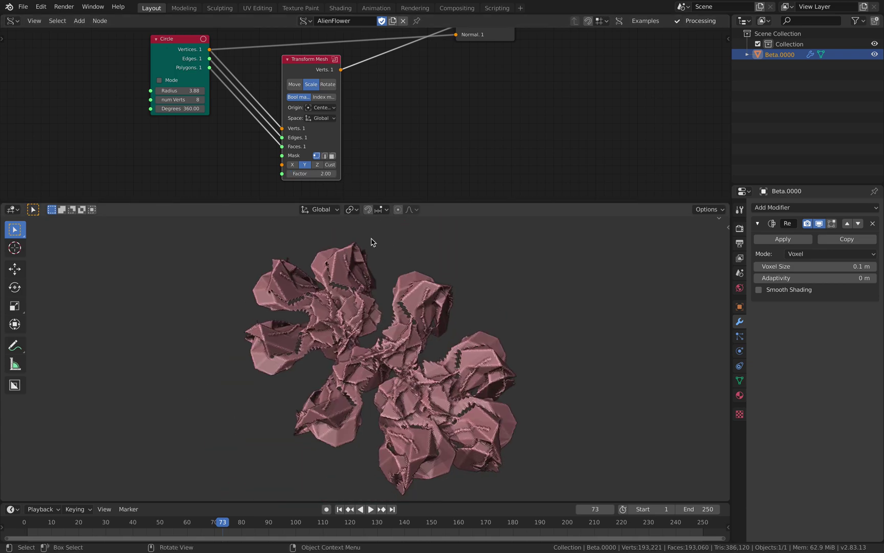
Set the Transform Mesh node's Y scale factor back to 1.00
left_click(319, 175)
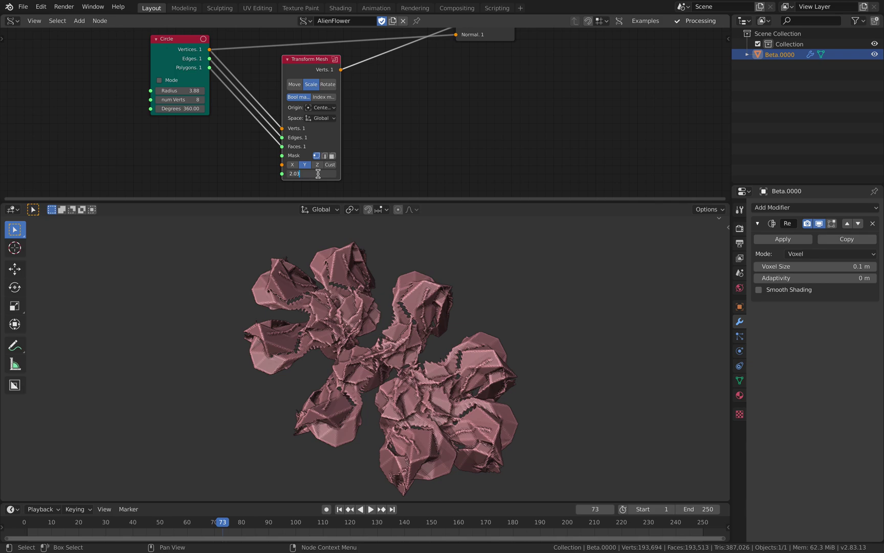
type("1")
key("Return")
key("Return")
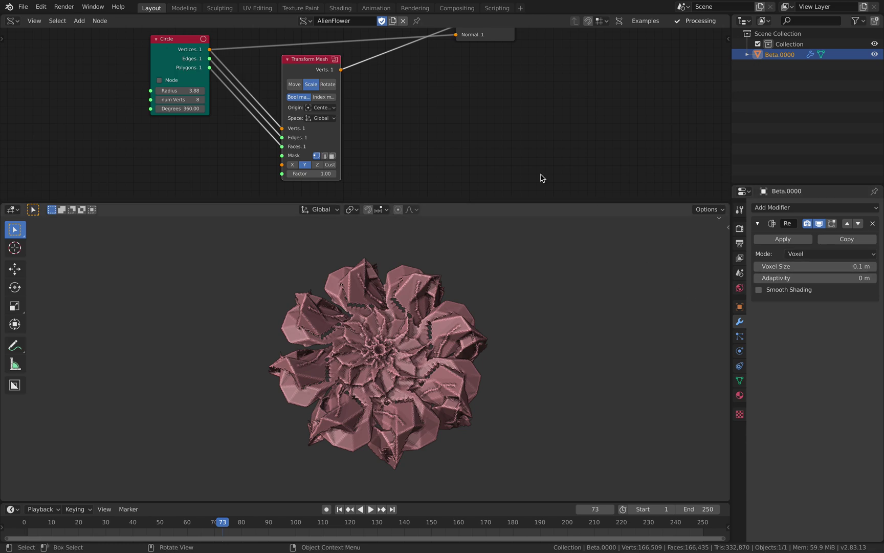
Set the Line node's size to -7.04 and inspect the flower at other frames
middle_click_drag(428, 135, 408, 171)
scroll(392, 129, "up", 1)
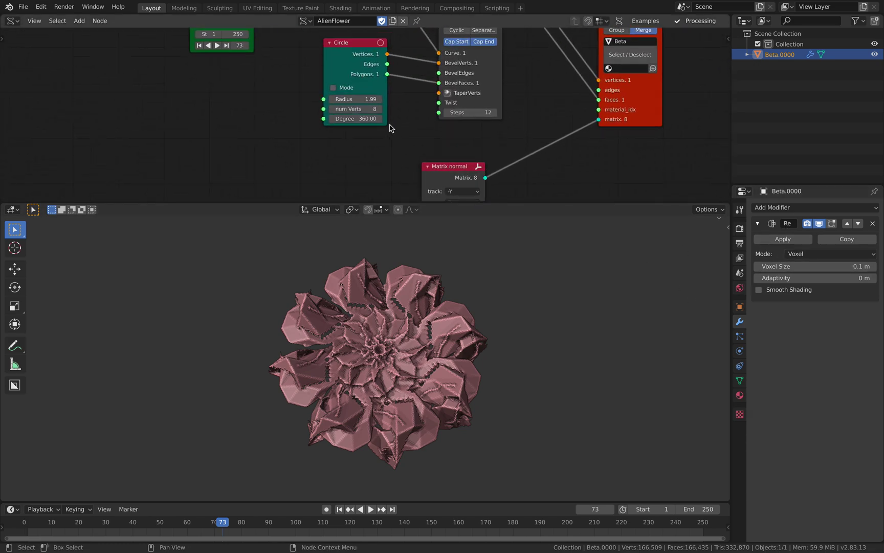
middle_click_drag(312, 86, 323, 146)
left_click_drag(208, 102, 209, 101)
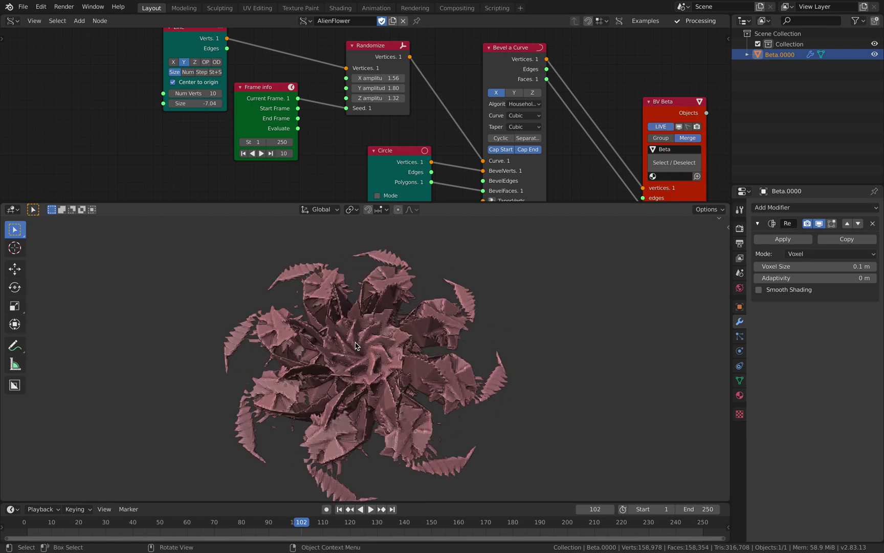
middle_click_drag(359, 349, 432, 391)
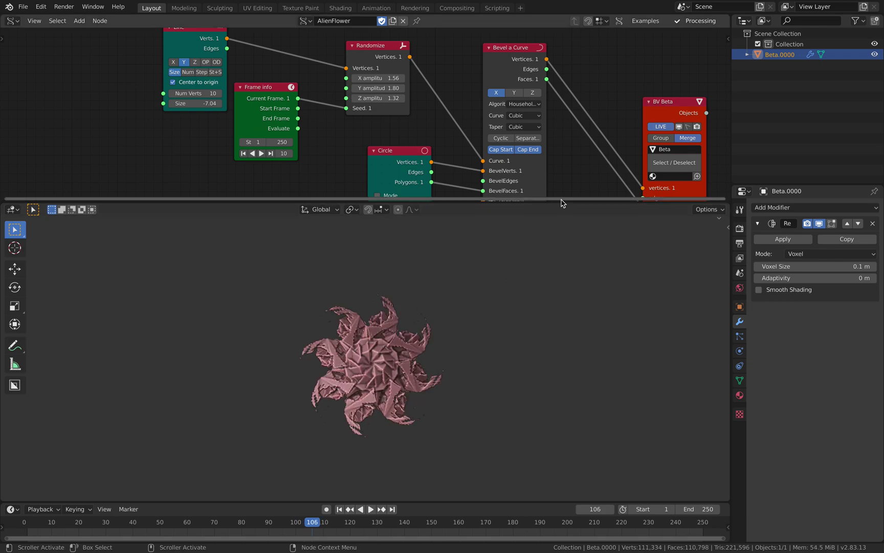
Enlarge the node editor area, turn off Center to origin on the Line node and inspect the opened ring at frame 114
left_click_drag(561, 202, 562, 265)
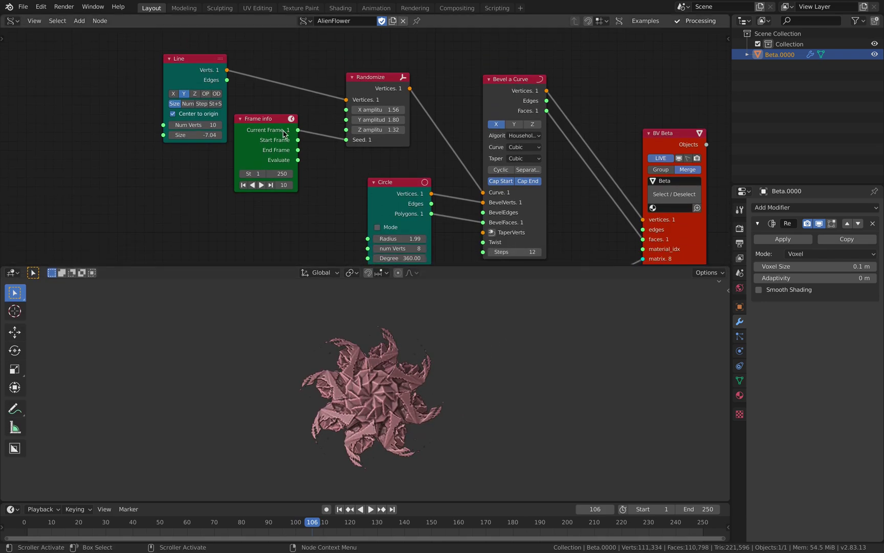
left_click(185, 117)
left_click(171, 114)
left_click(174, 115)
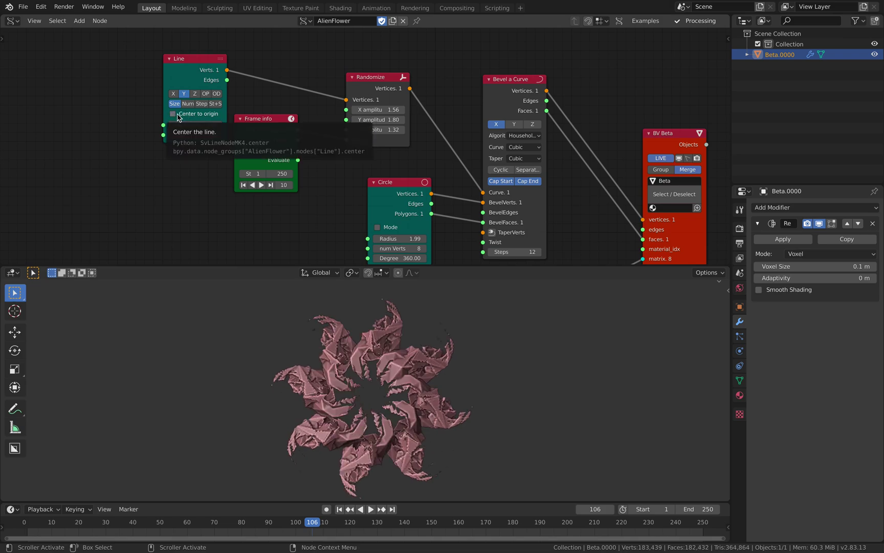
left_click(408, 294)
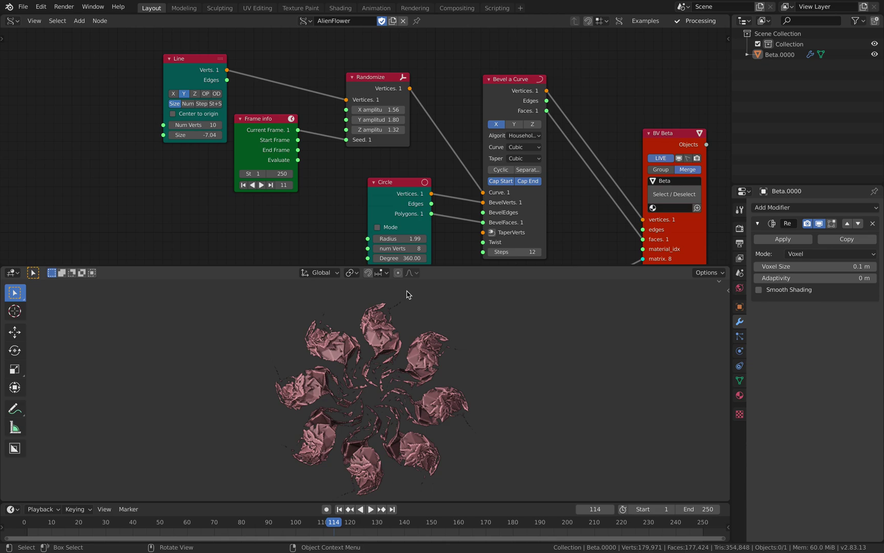
middle_click_drag(420, 349, 377, 374)
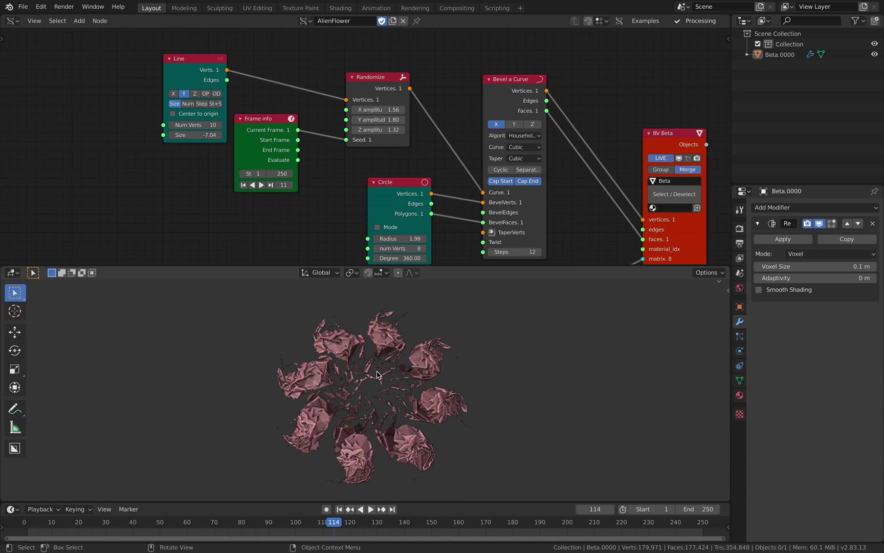
Add a Solidify modifier to the flower, place it above Remesh and set its thickness to 0.73 m
left_click(405, 362)
left_click(790, 207)
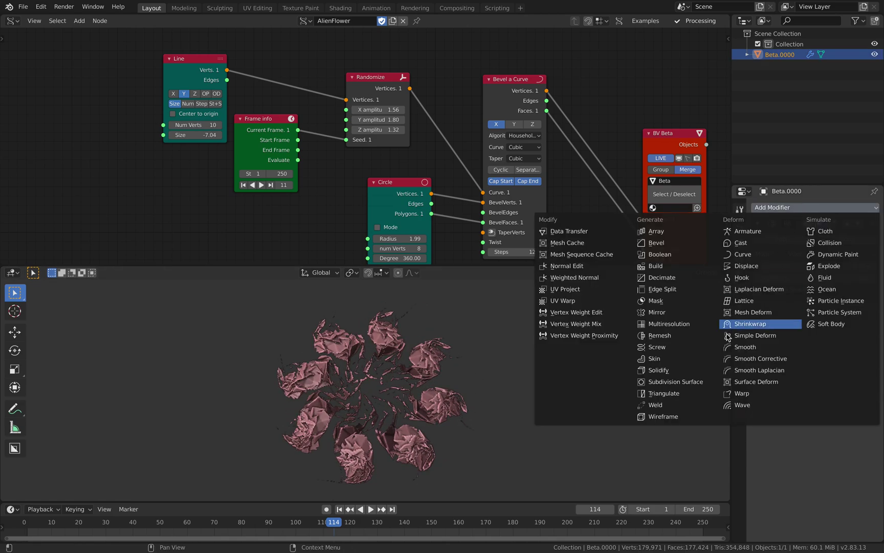
left_click(711, 370)
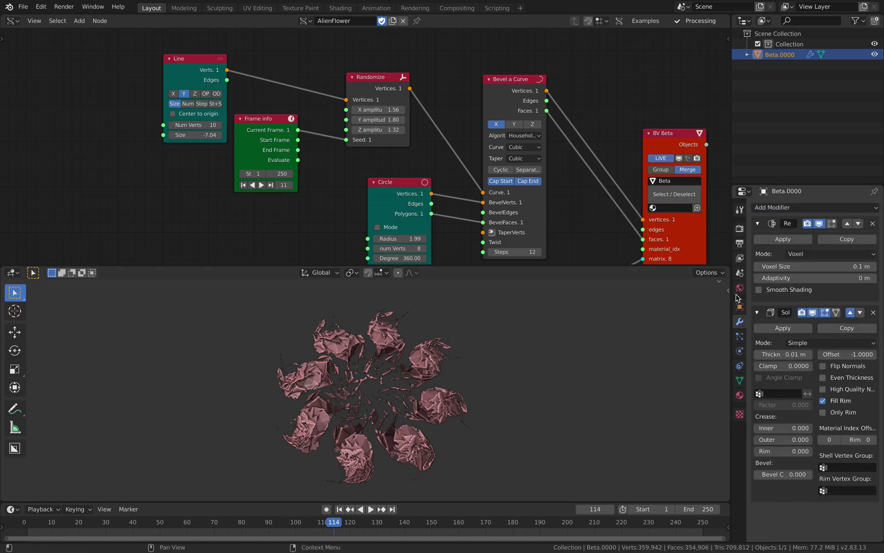
left_click(850, 314)
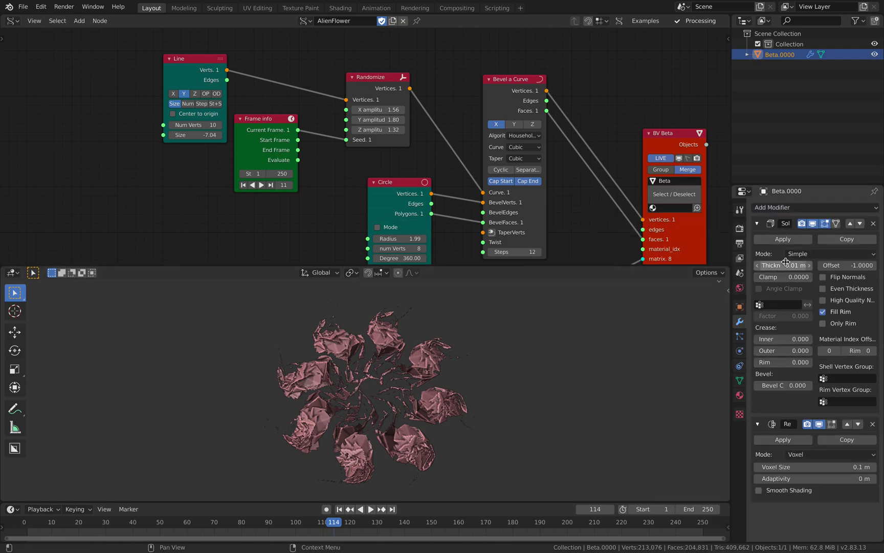
left_click_drag(783, 265, 876, 265)
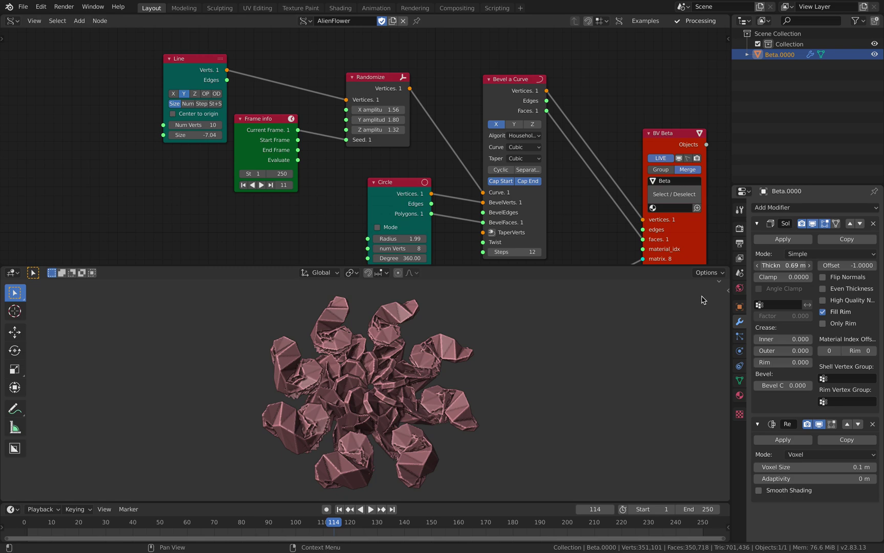
Deselect the flower and advance frame by frame to 119, examining each thickened variation
left_click(555, 368)
middle_click_drag(564, 370, 580, 374)
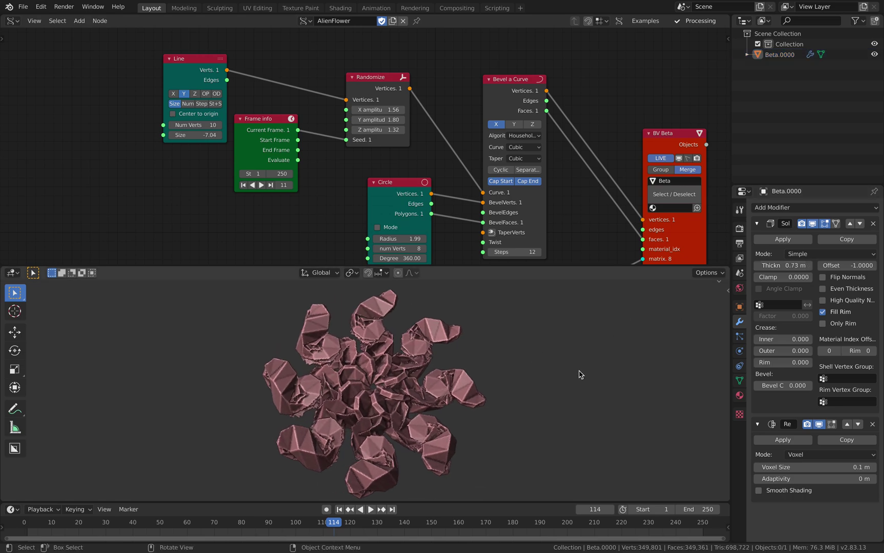
key("Right")
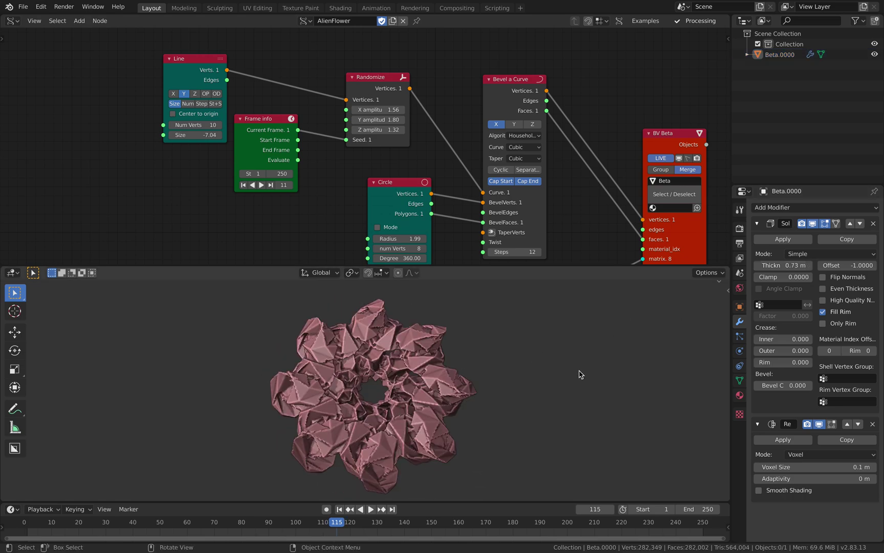
key("Right")
key("Right")
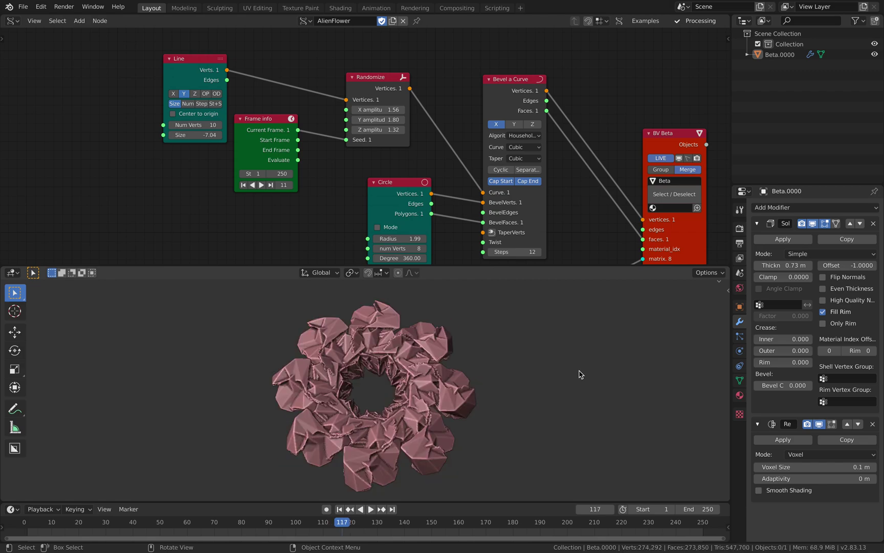
key("Right")
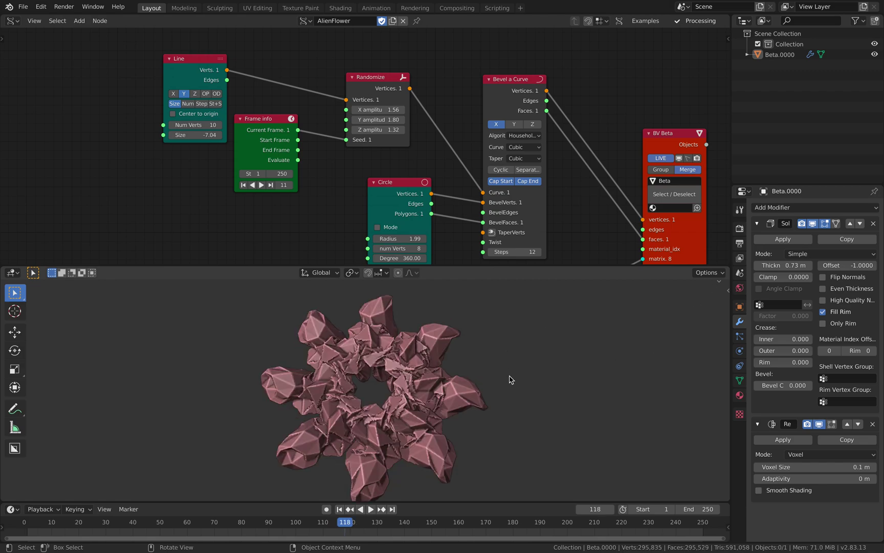
key("Right")
middle_click_drag(510, 376, 422, 400)
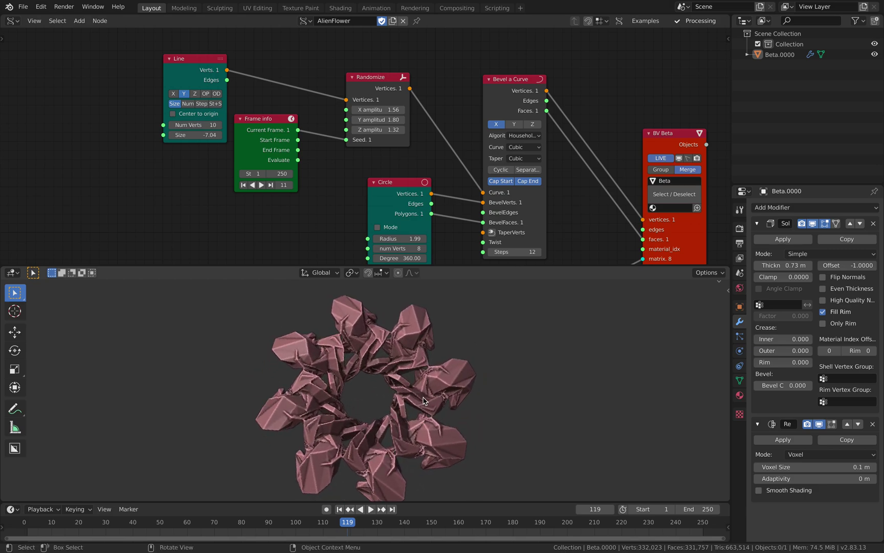